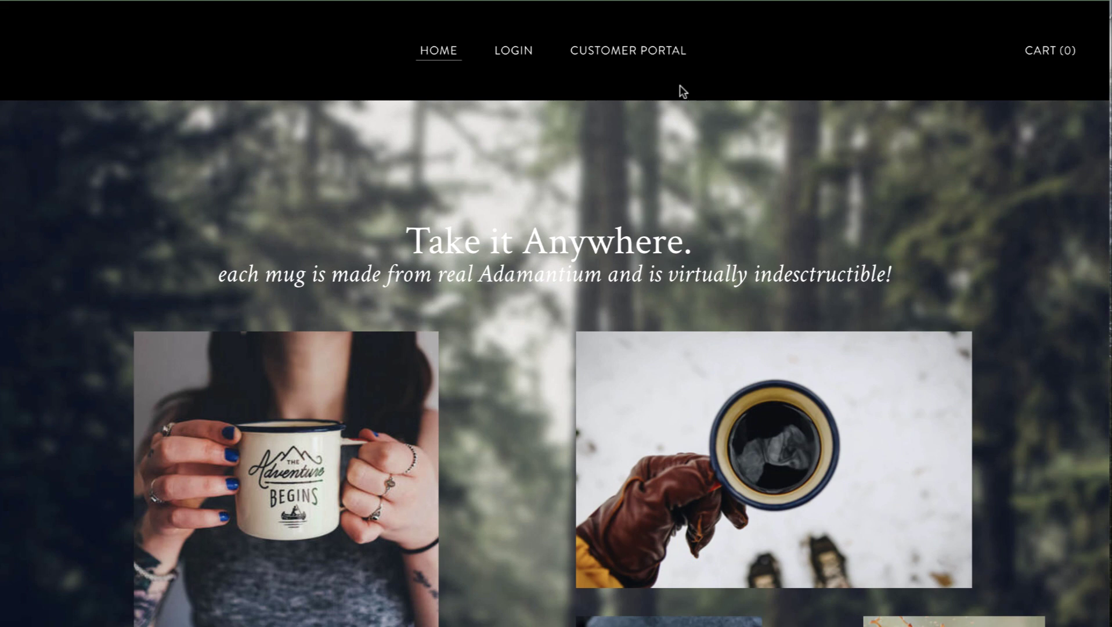
Open the customer portal sign-in page from the store
{"action": "scroll", "coordinate": [680, 92], "scroll_direction": "down", "scroll_amount": 2}
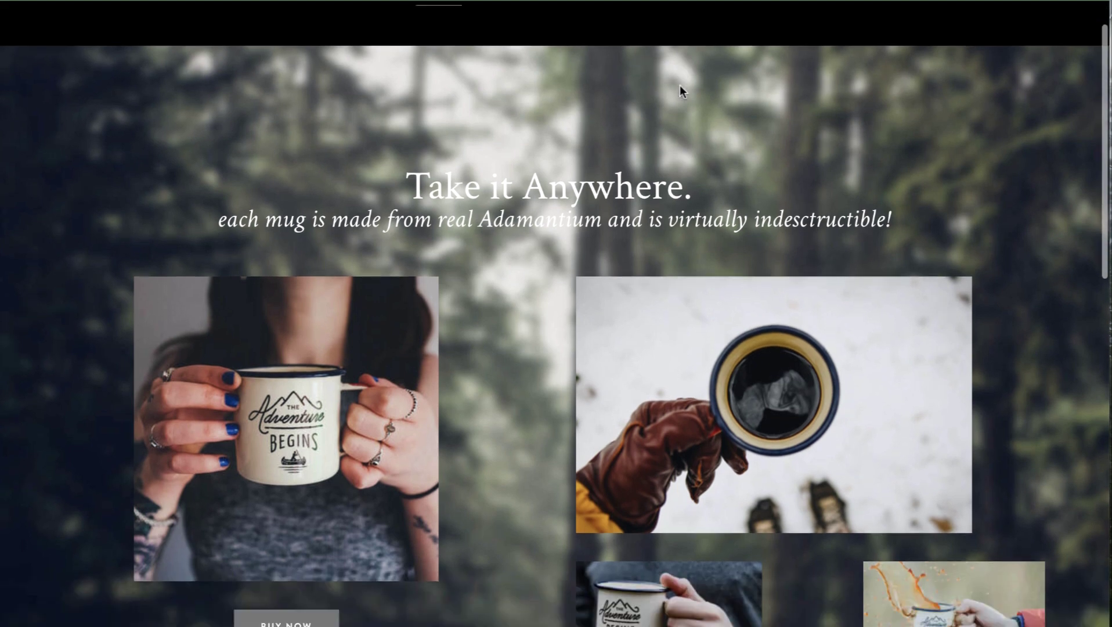
{"action": "scroll", "coordinate": [680, 91], "scroll_direction": "up", "scroll_amount": 2}
{"action": "left_click", "coordinate": [607, 51]}
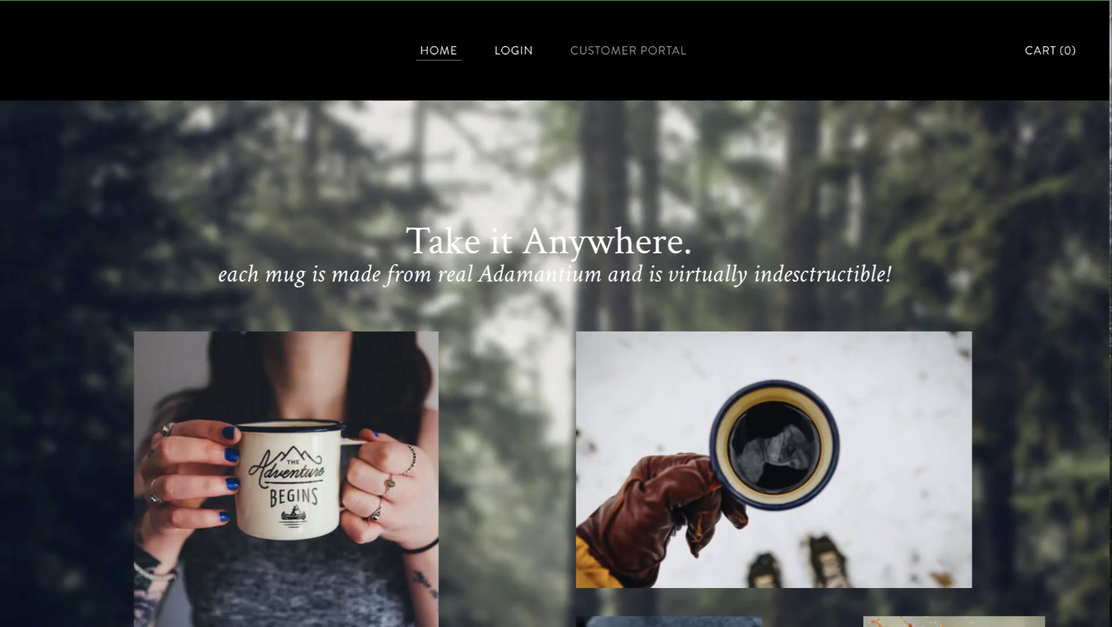
Browse the store page and start checkout for the single mug purchase
{"action": "scroll", "coordinate": [671, 286], "scroll_direction": "down", "scroll_amount": 15}
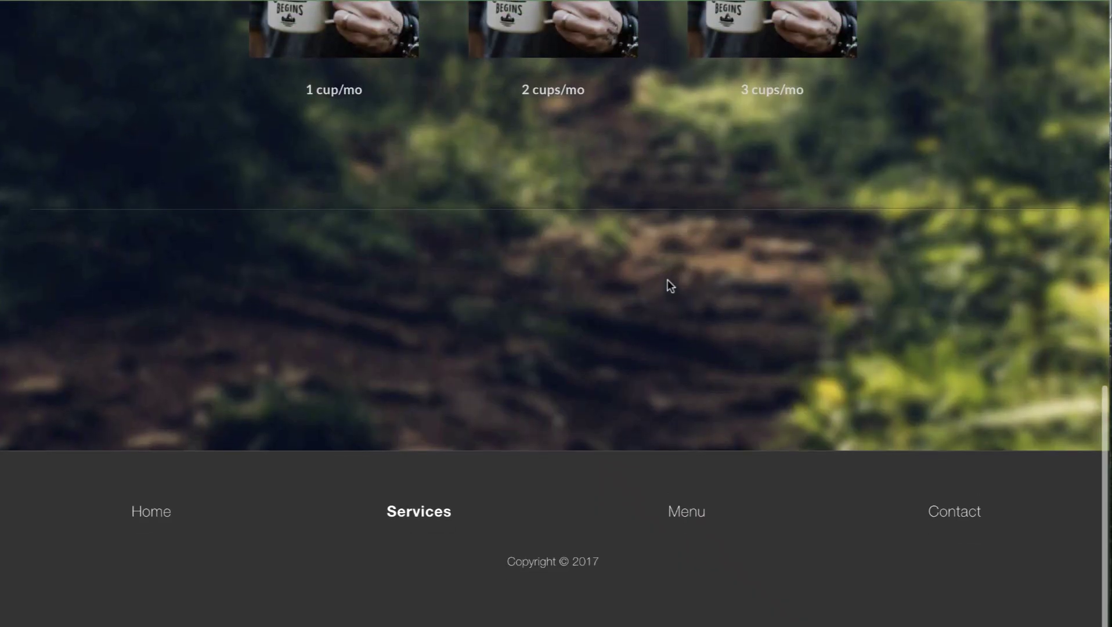
{"action": "scroll", "coordinate": [973, 336], "scroll_direction": "up", "scroll_amount": 15}
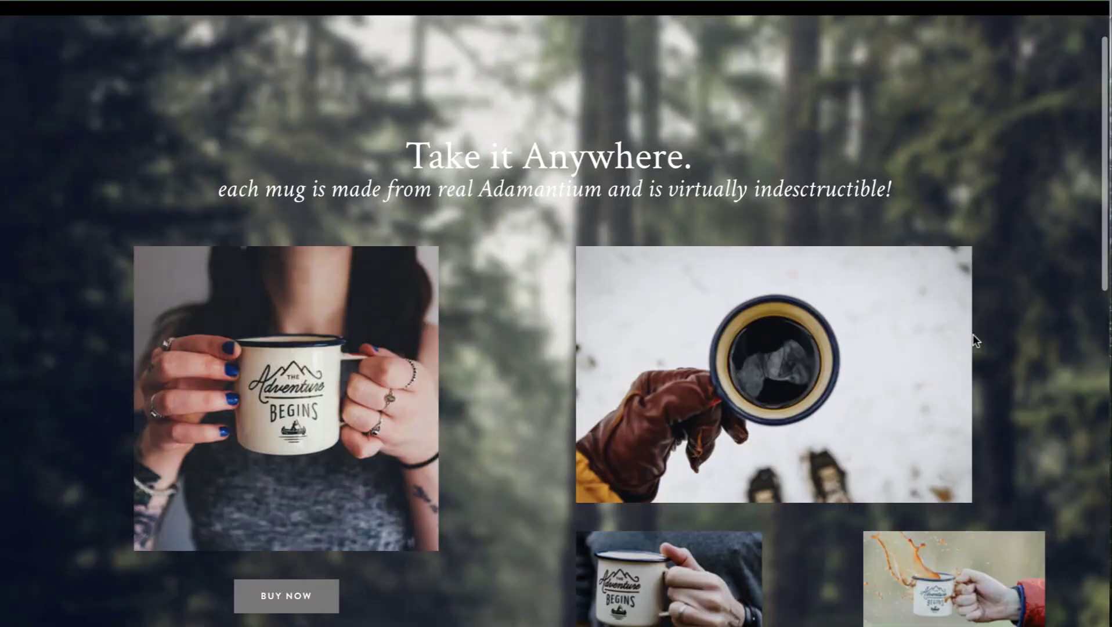
{"action": "scroll", "coordinate": [973, 336], "scroll_direction": "down", "scroll_amount": 5}
{"action": "scroll", "coordinate": [972, 335], "scroll_direction": "down", "scroll_amount": 5}
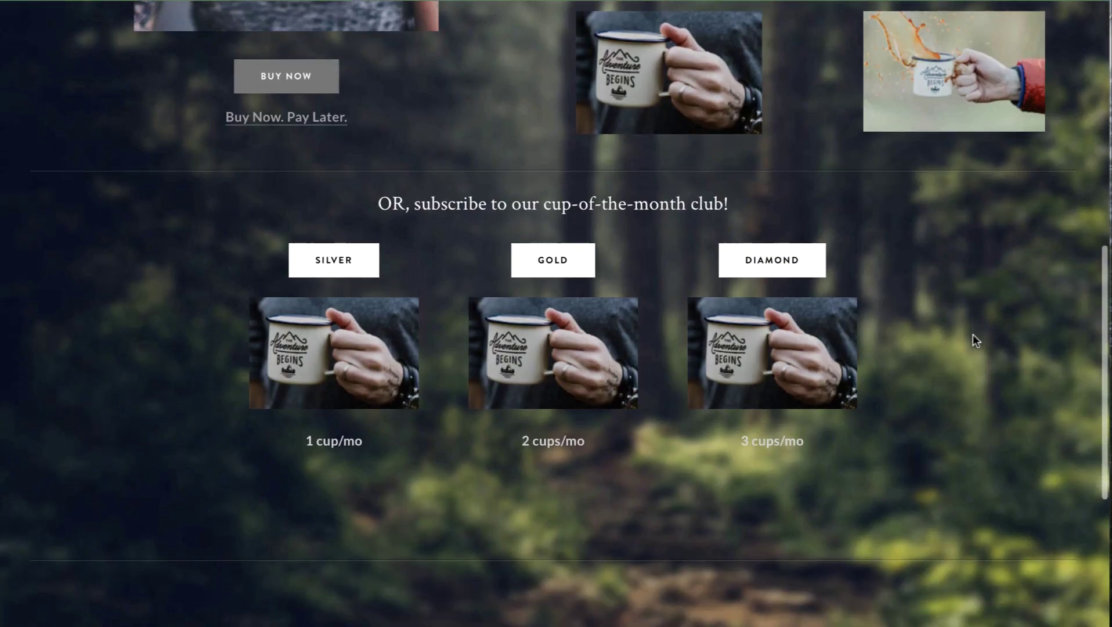
{"action": "scroll", "coordinate": [972, 334], "scroll_direction": "up", "scroll_amount": 4}
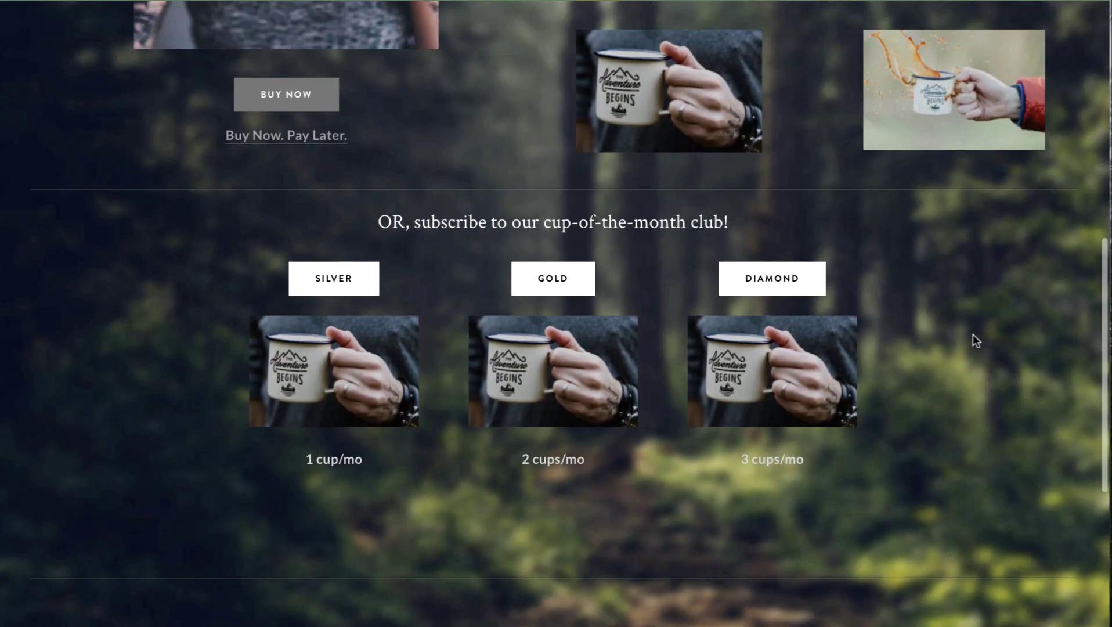
{"action": "scroll", "coordinate": [972, 333], "scroll_direction": "up", "scroll_amount": 8}
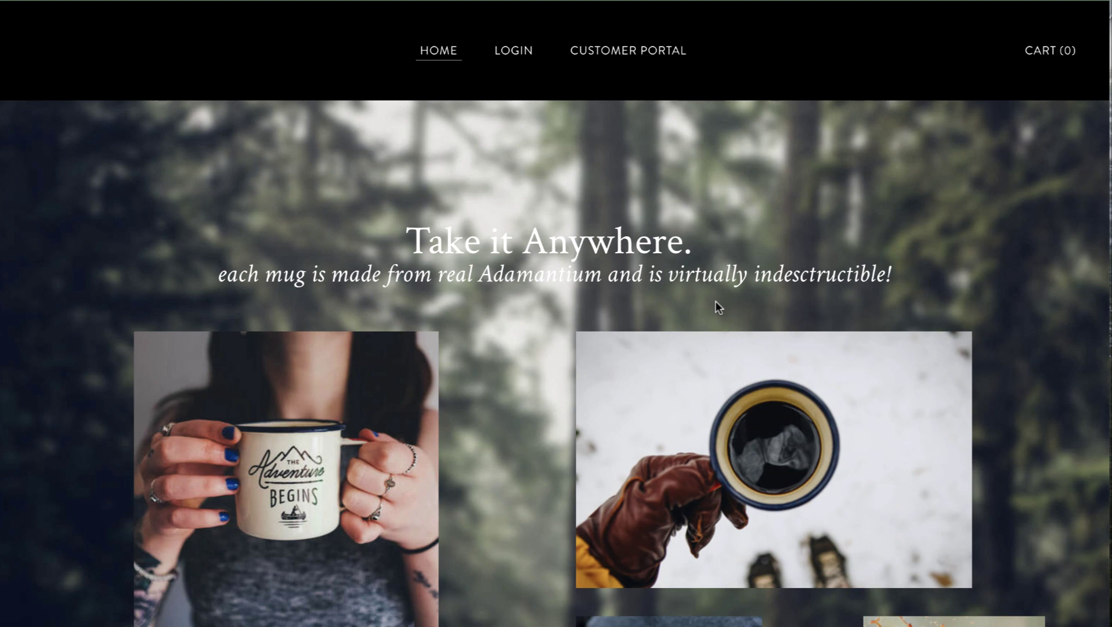
{"action": "scroll", "coordinate": [715, 301], "scroll_direction": "down", "scroll_amount": 4}
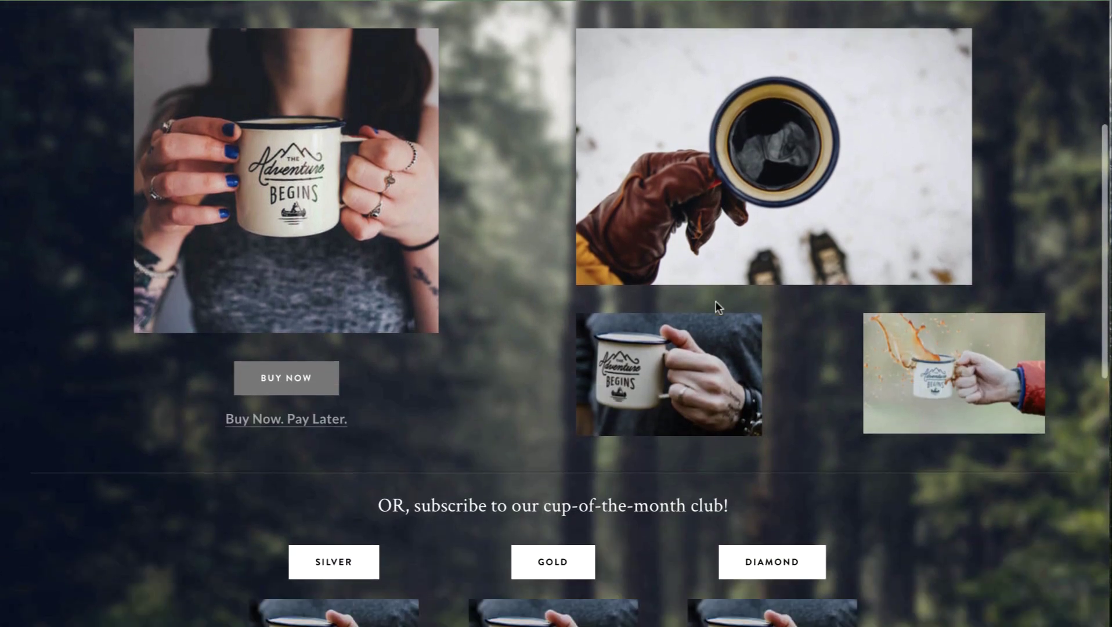
{"action": "scroll", "coordinate": [422, 313], "scroll_direction": "up", "scroll_amount": 1}
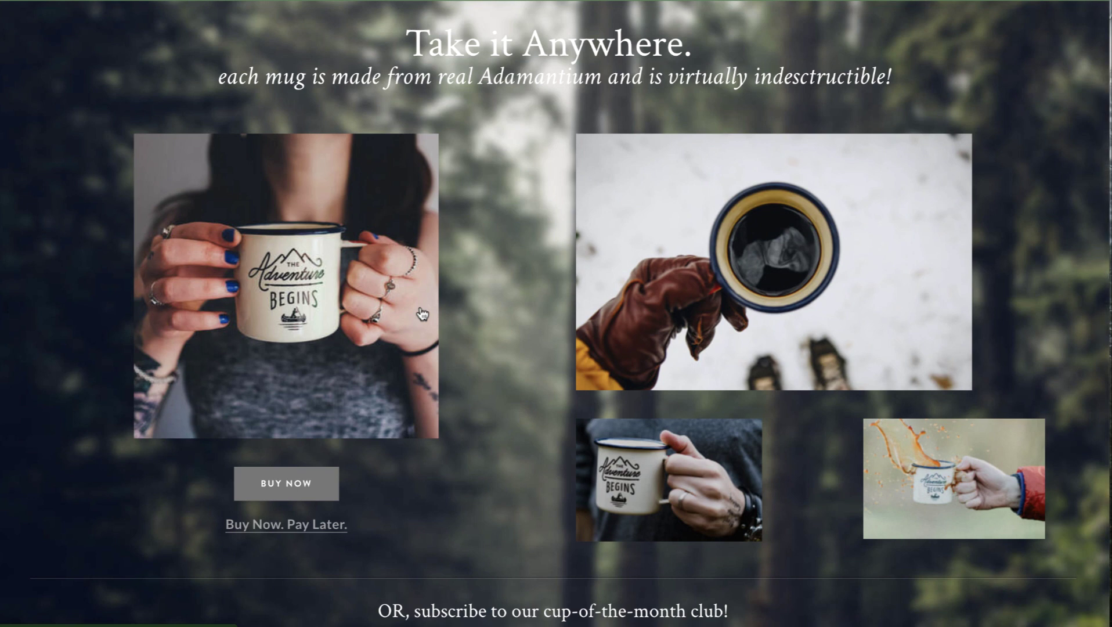
{"action": "scroll", "coordinate": [423, 313], "scroll_direction": "up", "scroll_amount": 3}
{"action": "scroll", "coordinate": [441, 311], "scroll_direction": "down", "scroll_amount": 2}
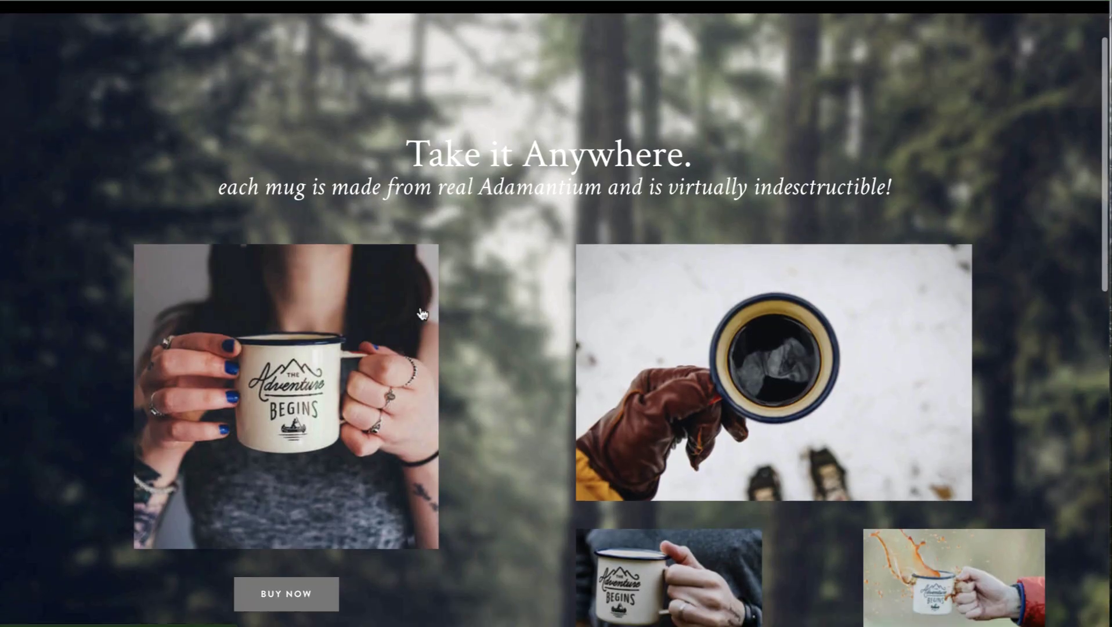
{"action": "scroll", "coordinate": [450, 313], "scroll_direction": "down", "scroll_amount": 3}
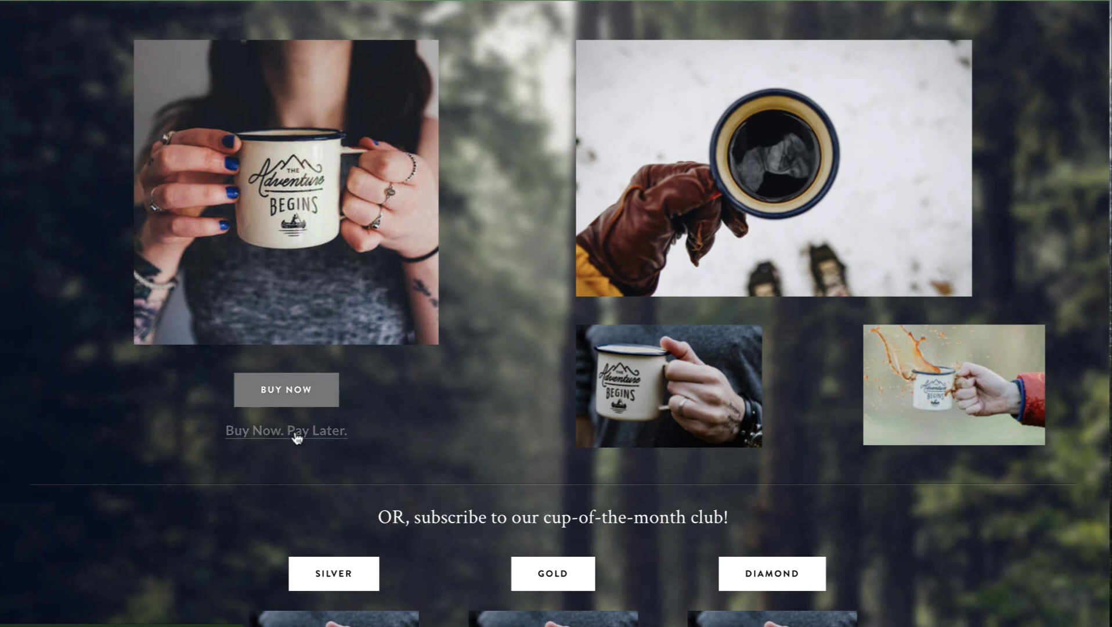
{"action": "scroll", "coordinate": [296, 438], "scroll_direction": "down", "scroll_amount": 3}
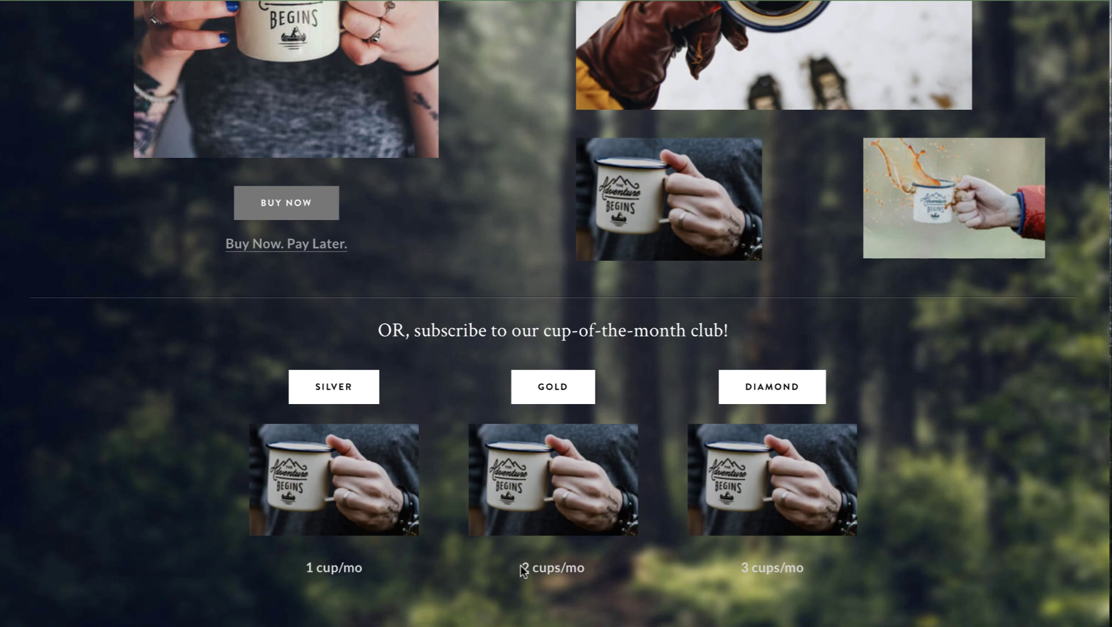
{"action": "scroll", "coordinate": [521, 566], "scroll_direction": "up", "scroll_amount": 8}
{"action": "scroll", "coordinate": [521, 566], "scroll_direction": "down", "scroll_amount": 4}
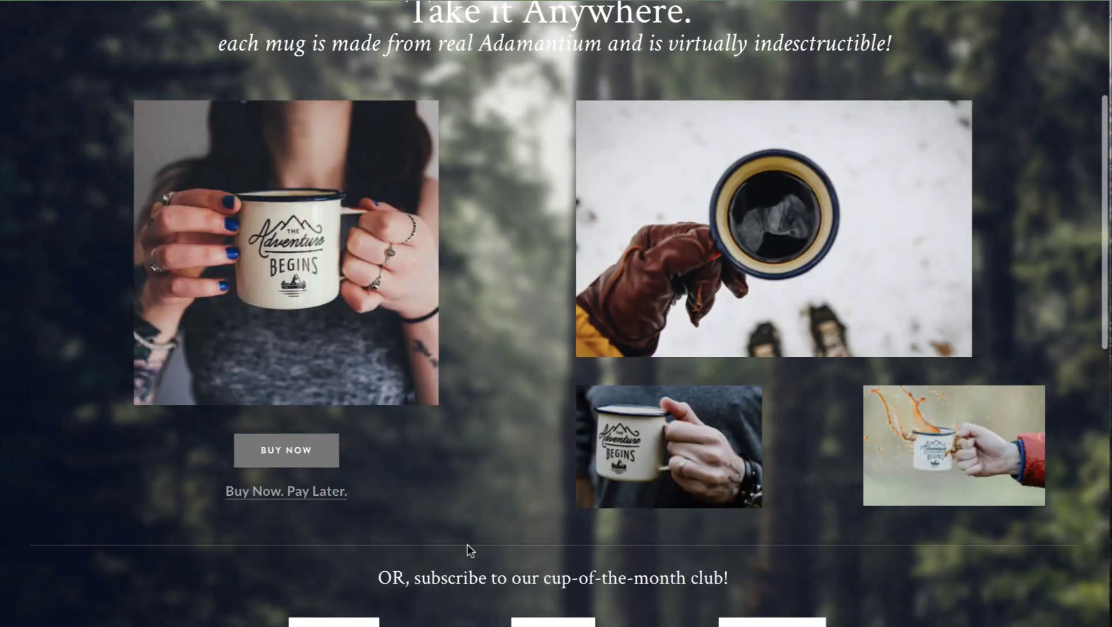
{"action": "left_click", "coordinate": [289, 456]}
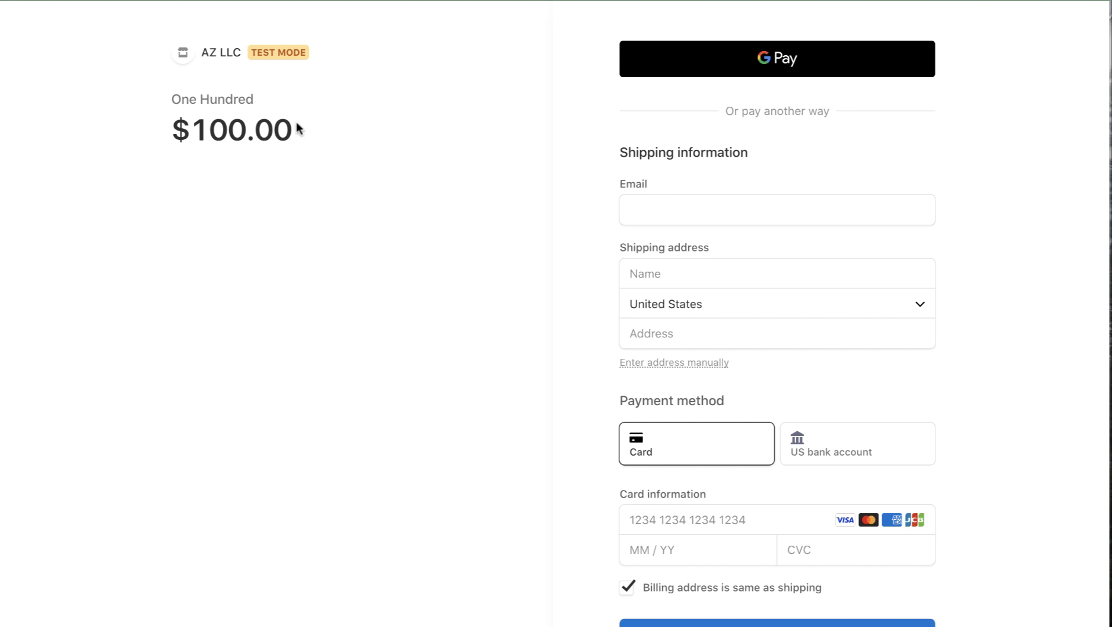
Compare card, US bank account and pay-later $25.00 installment payment options for the mug
{"action": "left_click_drag", "start_coordinate": [296, 131], "coordinate": [173, 95]}
{"action": "left_click", "coordinate": [203, 167]}
{"action": "left_click", "coordinate": [844, 453]}
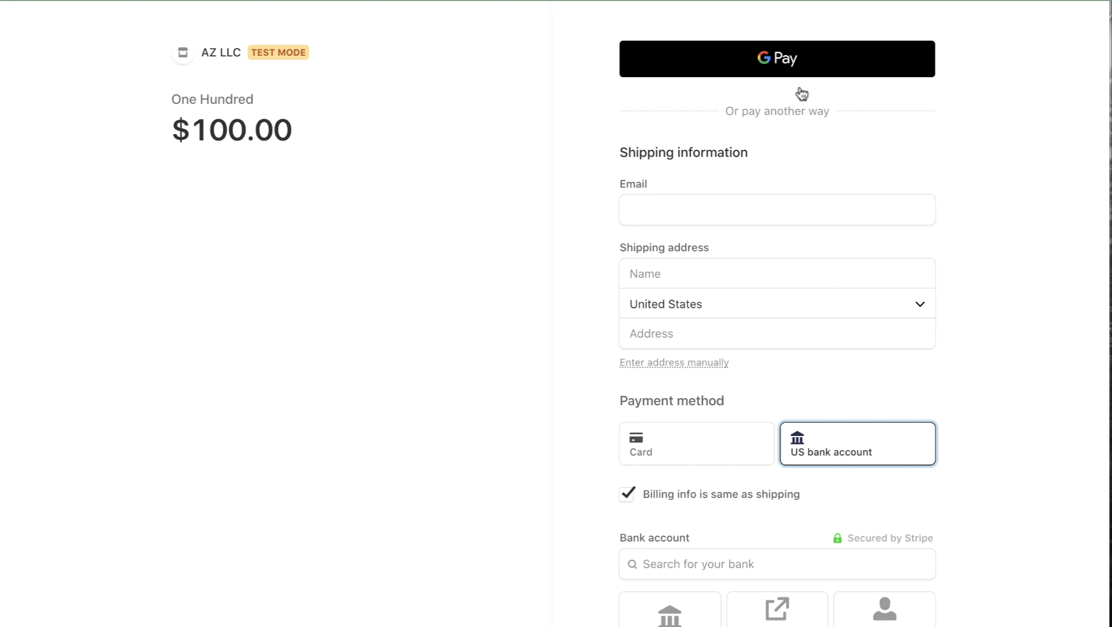
{"action": "left_click", "coordinate": [733, 452]}
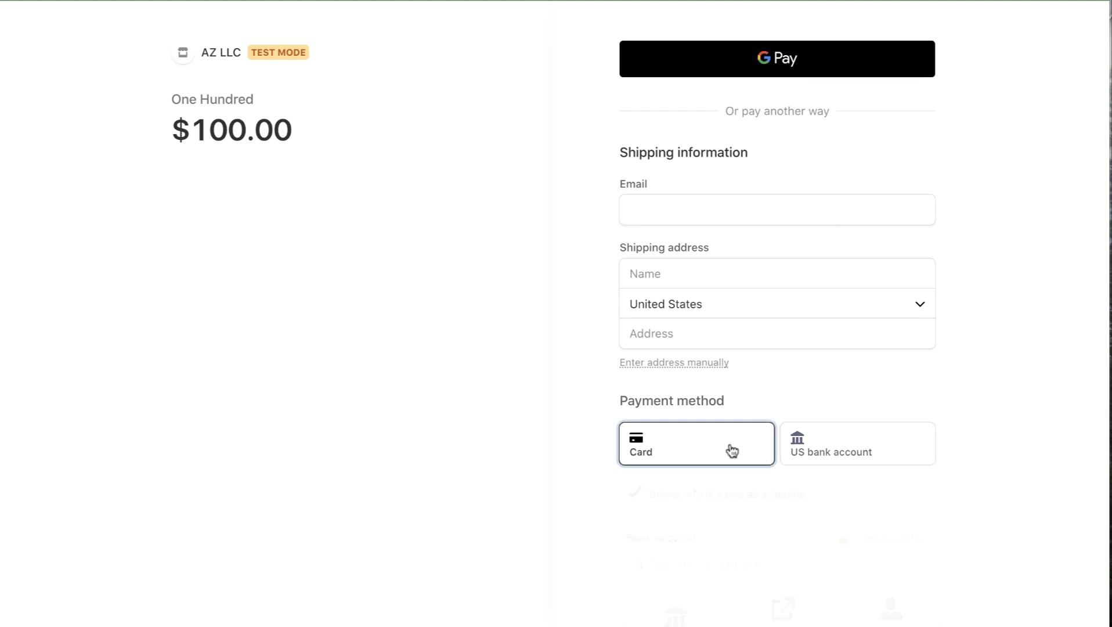
{"action": "left_click", "coordinate": [836, 454]}
{"action": "scroll", "coordinate": [505, 406], "scroll_direction": "down", "scroll_amount": 3}
{"action": "scroll", "coordinate": [503, 400], "scroll_direction": "up", "scroll_amount": 5}
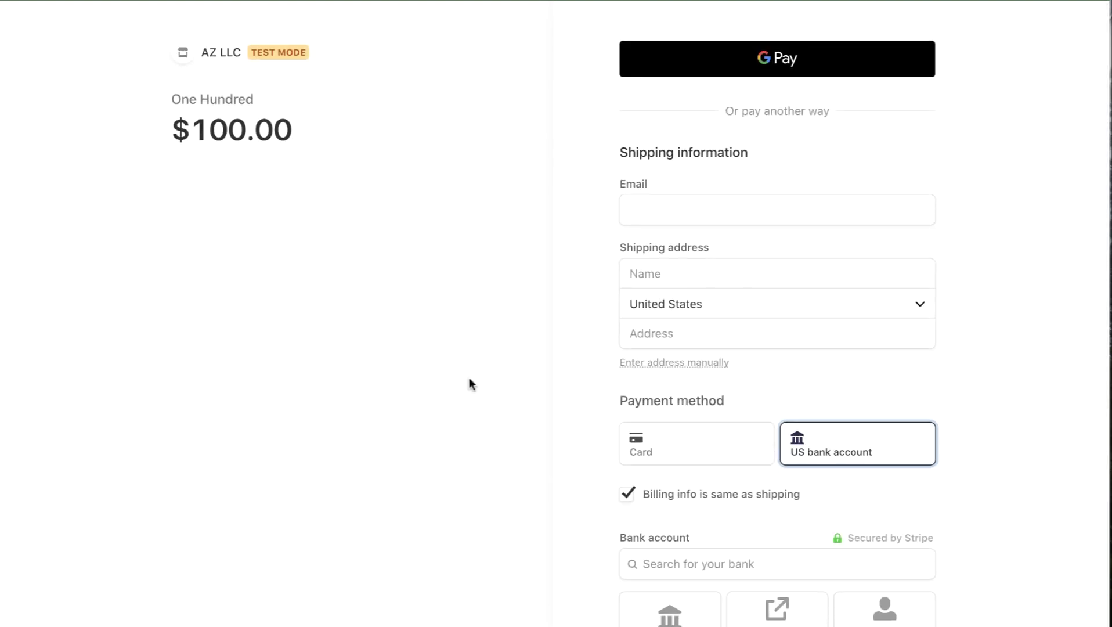
{"action": "key", "text": "alt+Left"}
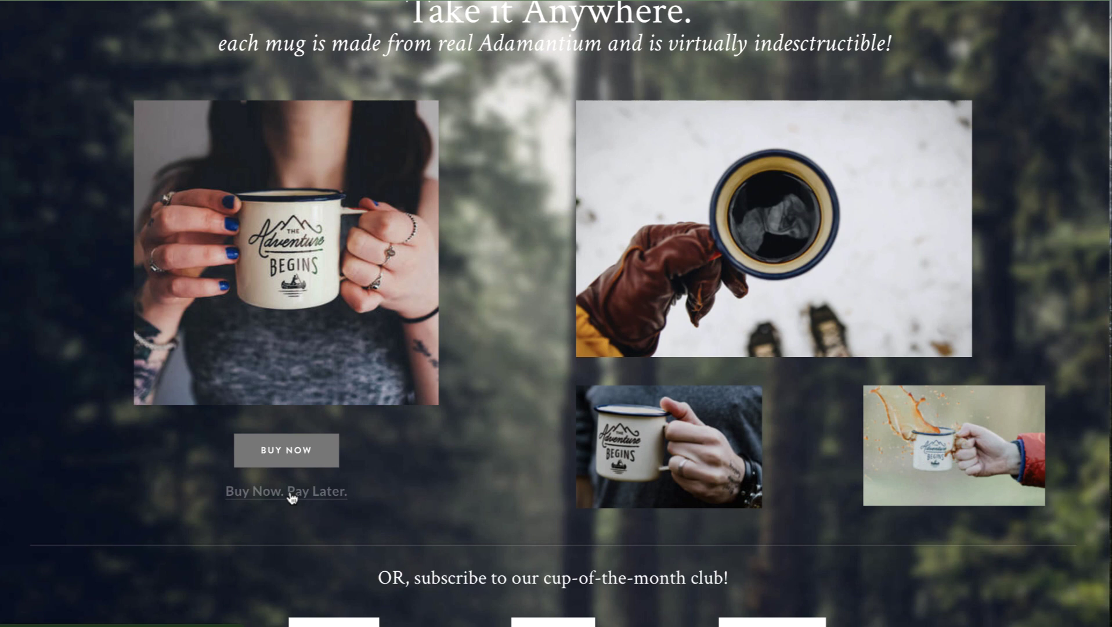
{"action": "left_click", "coordinate": [292, 496]}
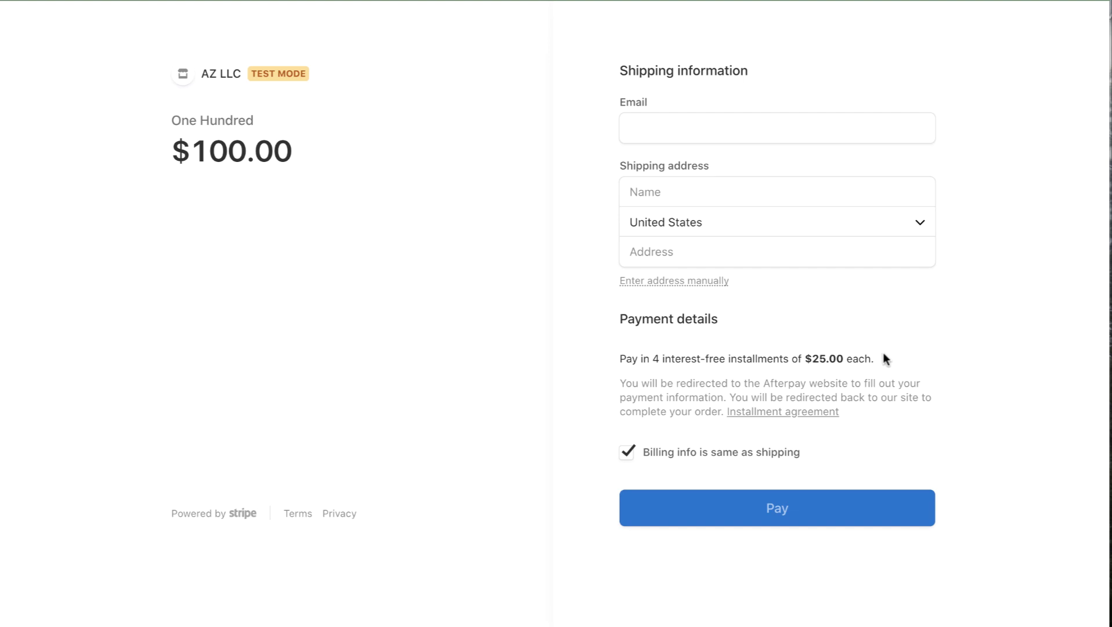
{"action": "left_click_drag", "start_coordinate": [872, 357], "coordinate": [641, 358]}
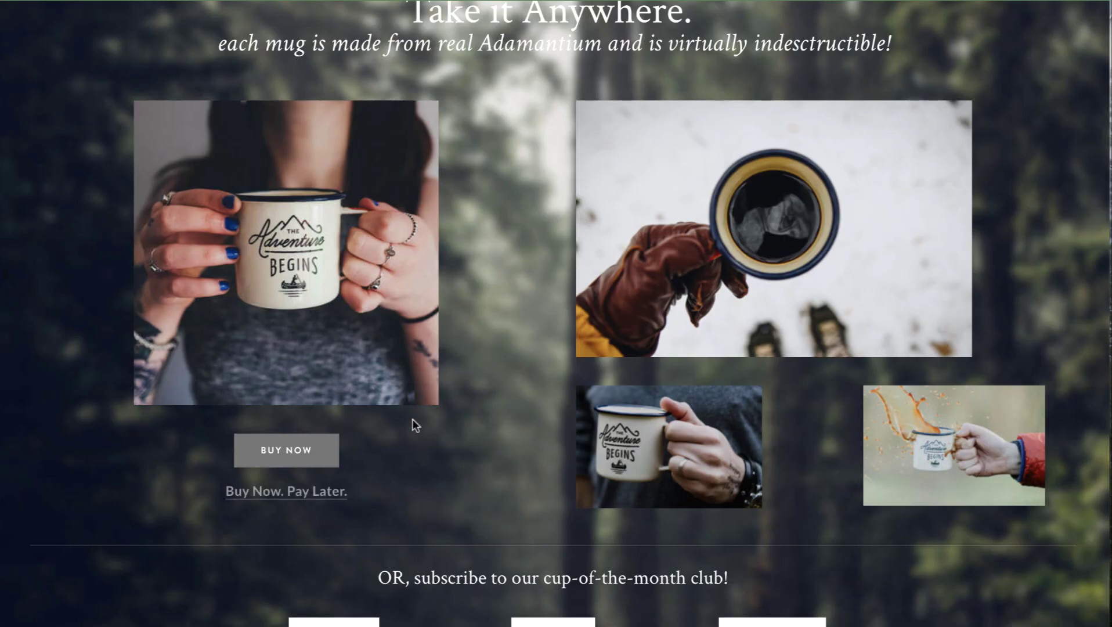
Start the Silver subscription checkout and enter the subscriber's email
{"action": "scroll", "coordinate": [417, 424], "scroll_direction": "down", "scroll_amount": 2}
{"action": "scroll", "coordinate": [417, 424], "scroll_direction": "down", "scroll_amount": 3}
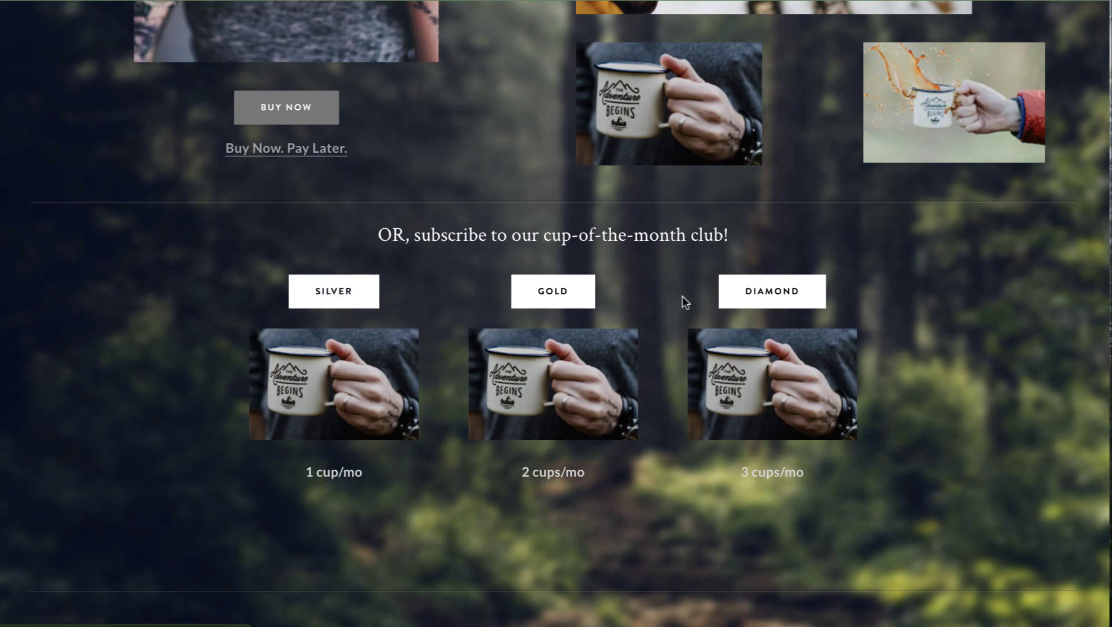
{"action": "left_click", "coordinate": [342, 294]}
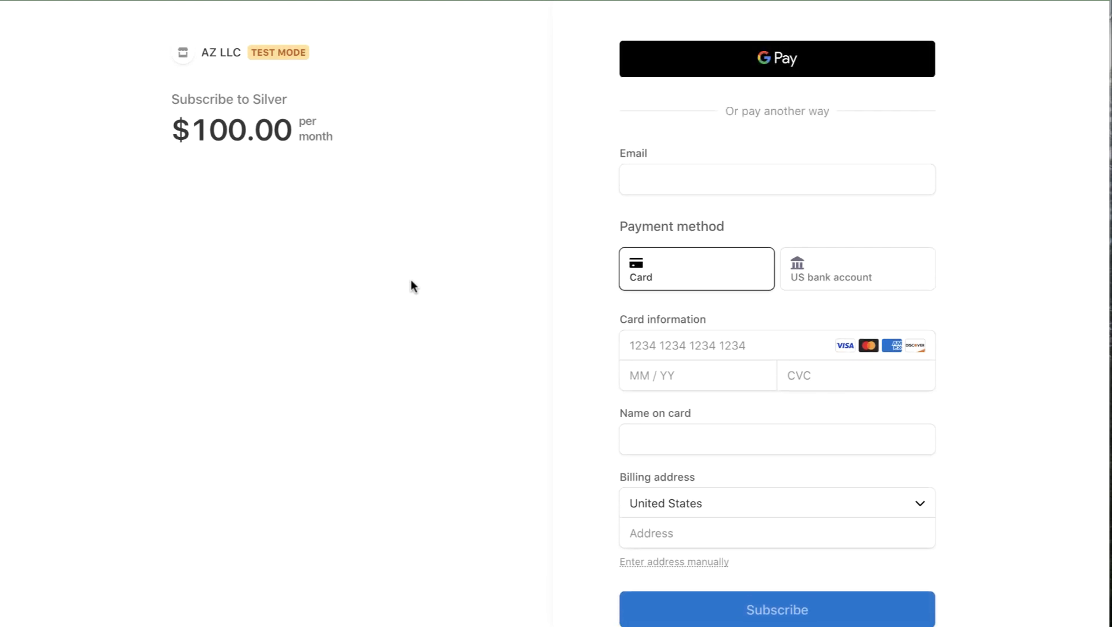
{"action": "left_click", "coordinate": [692, 181]}
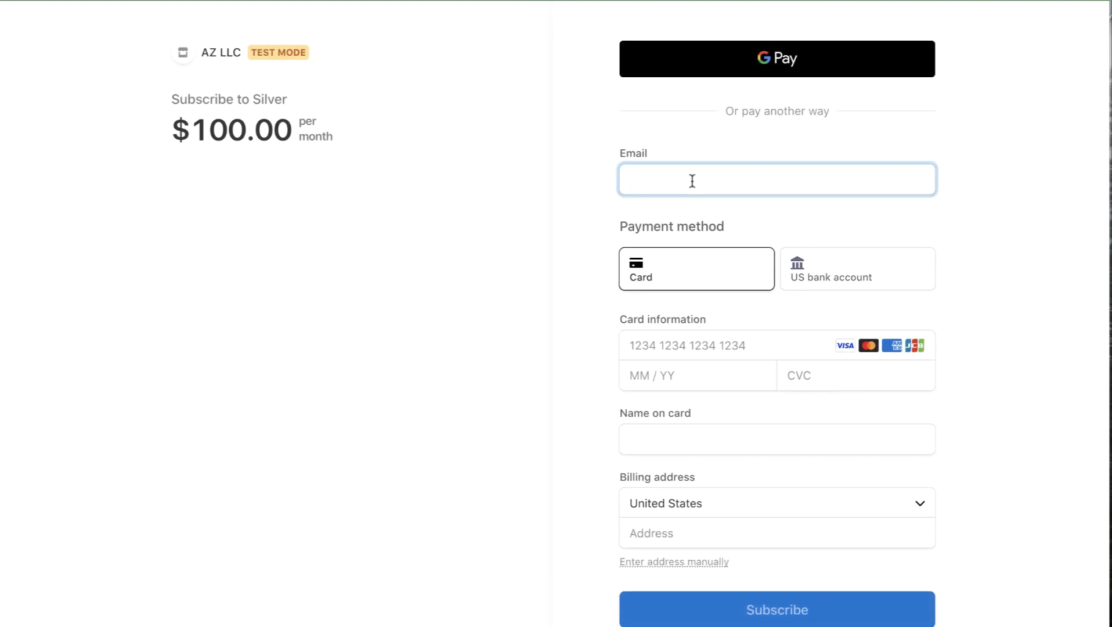
{"action": "type", "text": "sarah@test.c"}
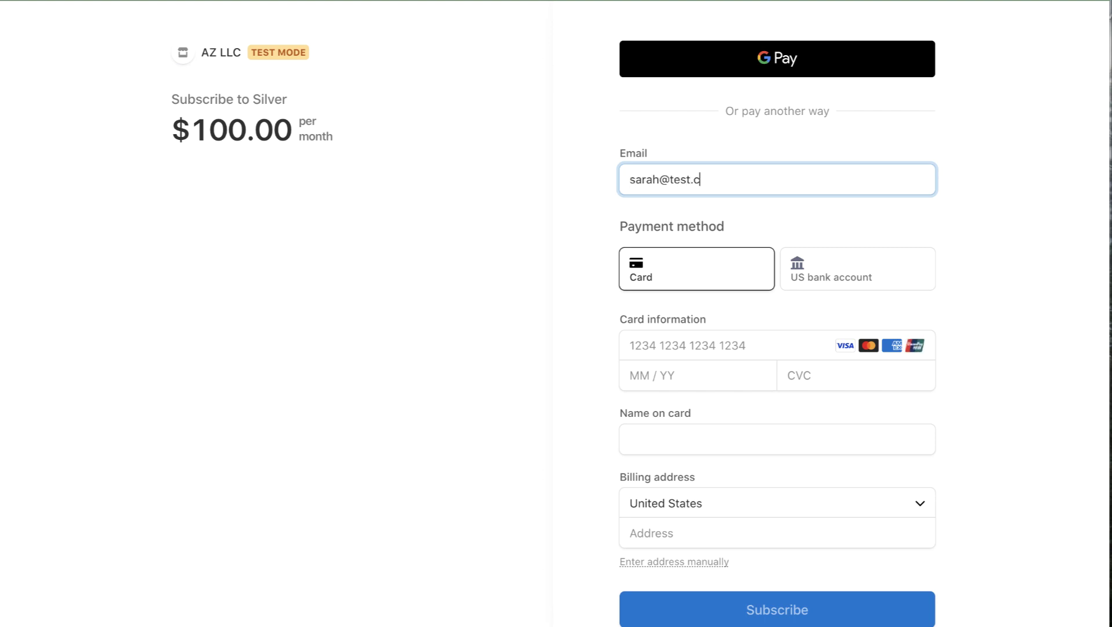
{"action": "type", "text": "om"}
Enter the test Visa card number, expiry 11/23 and security code
{"action": "left_click", "coordinate": [669, 348]}
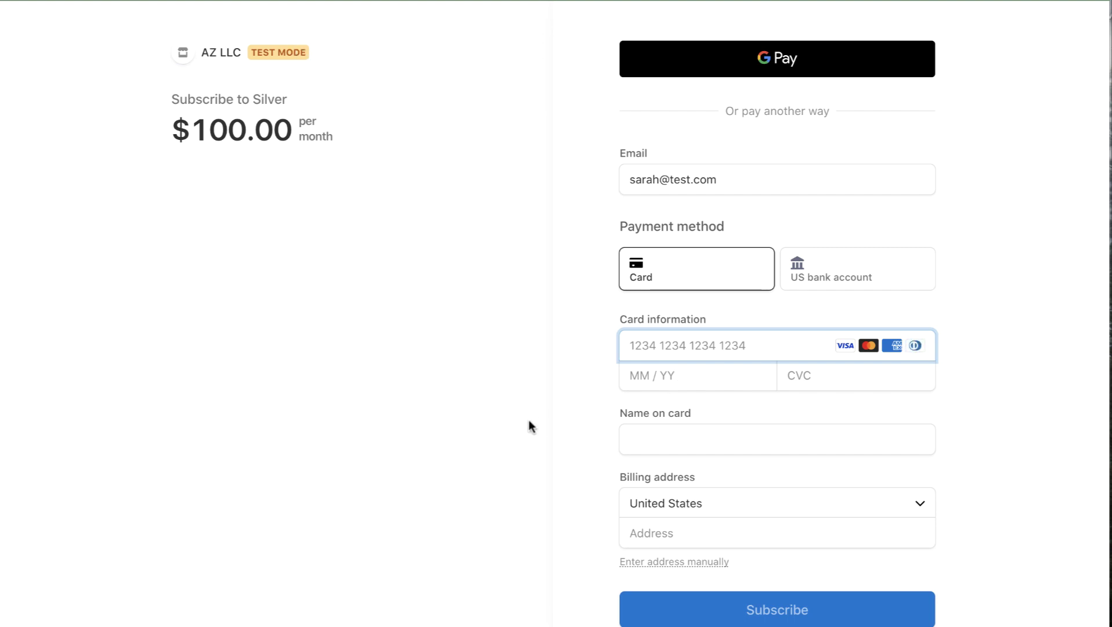
{"action": "type", "text": "4111 "}
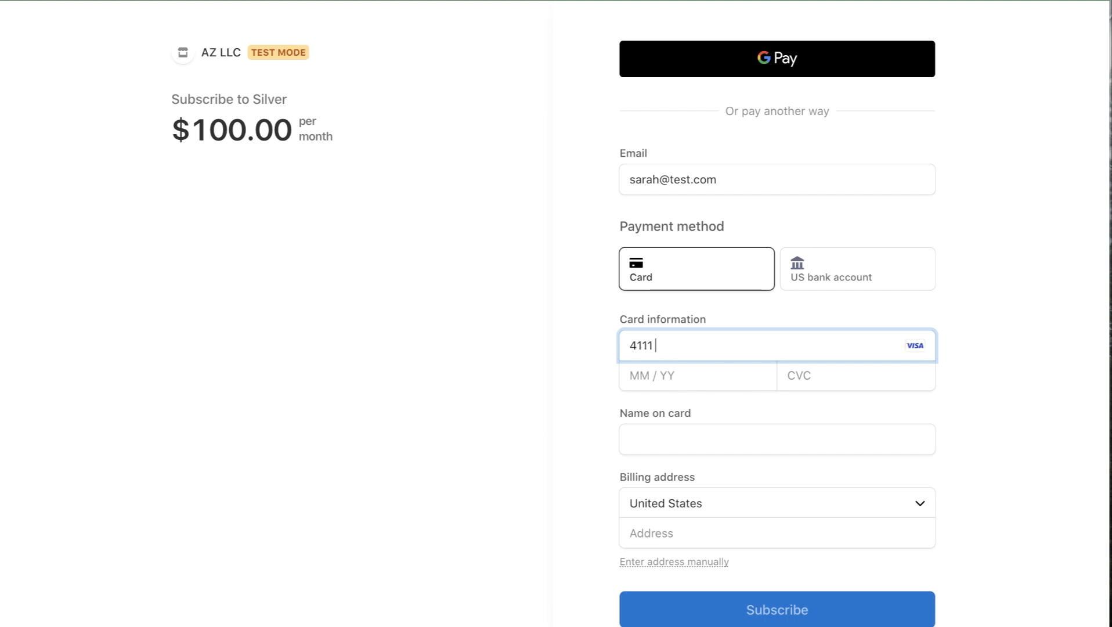
{"action": "type", "text": "1111 1111 1111"}
{"action": "left_click", "coordinate": [635, 383]}
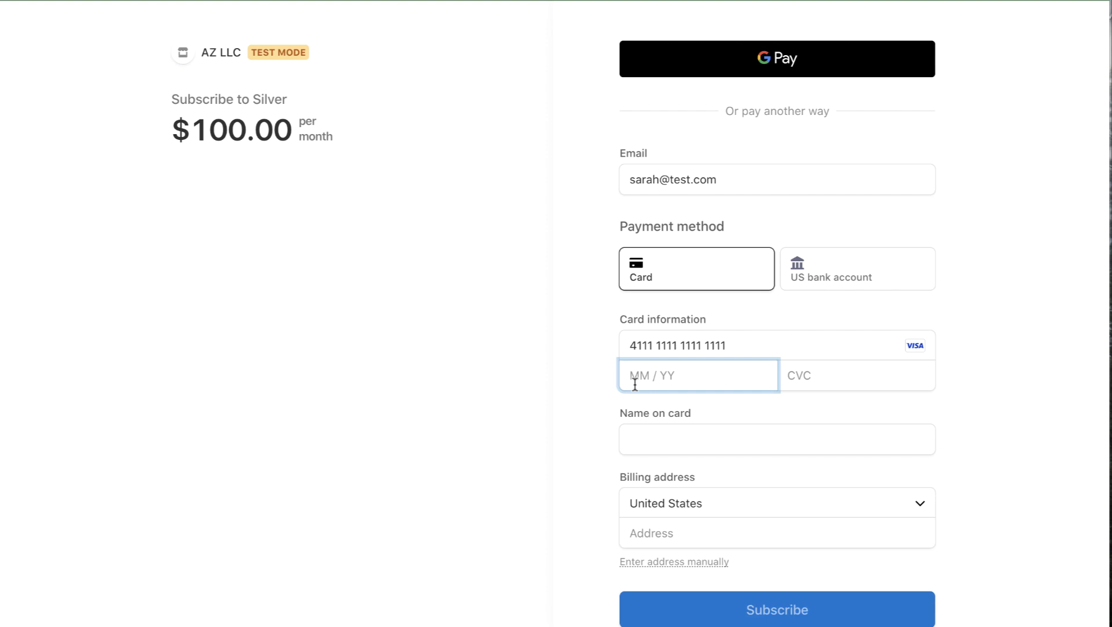
{"action": "type", "text": "11 / 23"}
{"action": "left_click", "coordinate": [596, 391]}
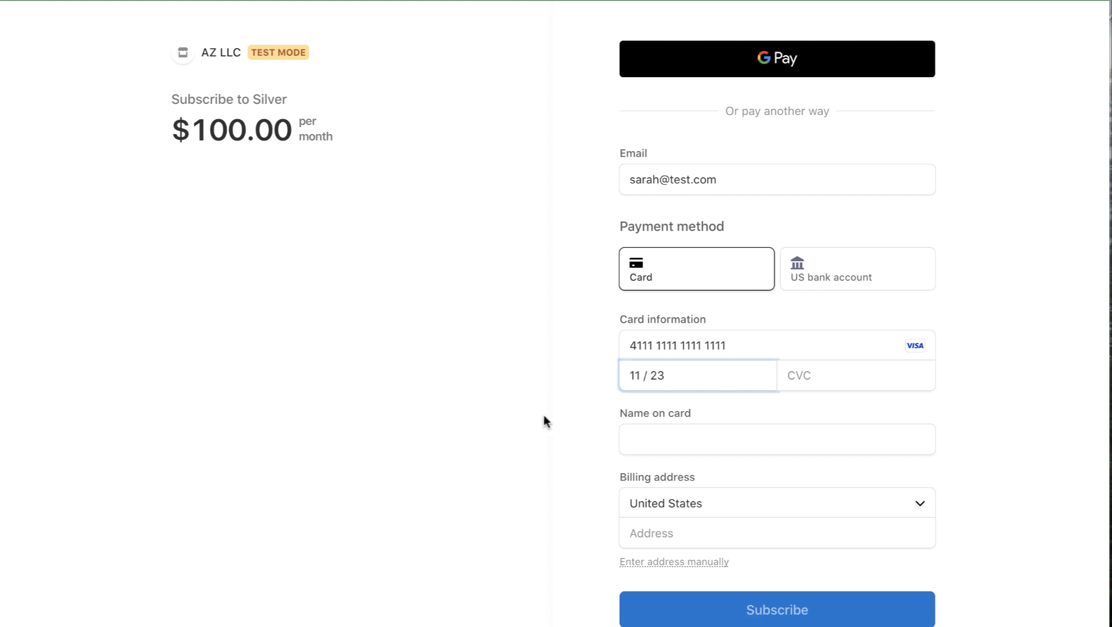
{"action": "left_click", "coordinate": [817, 378]}
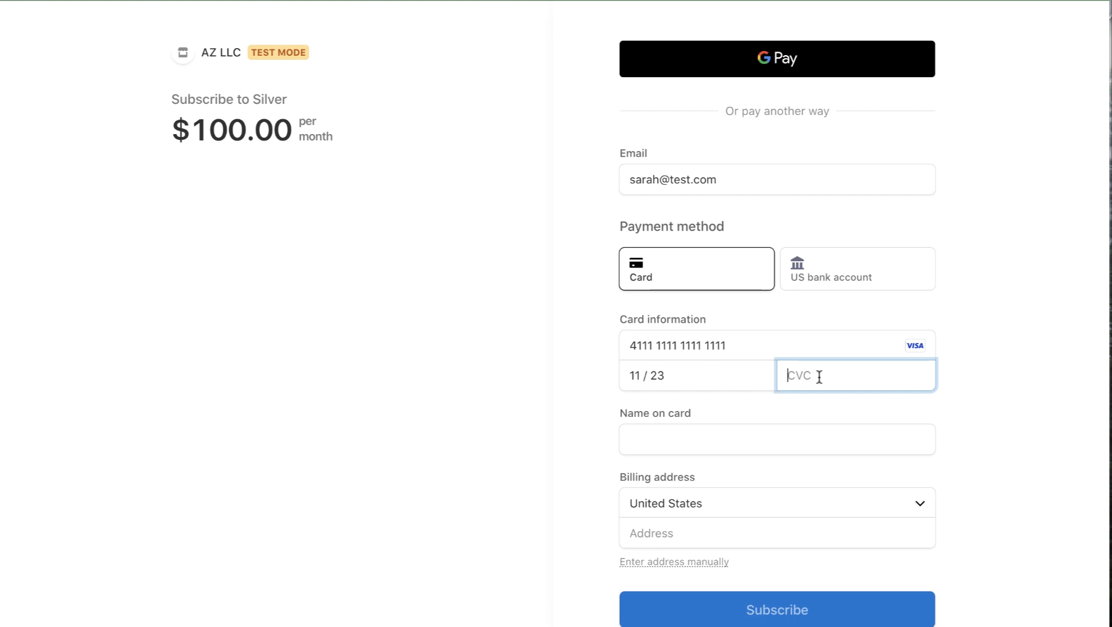
{"action": "type", "text": "123"}
Enter the cardholder's name, correcting a typo
{"action": "left_click", "coordinate": [661, 437]}
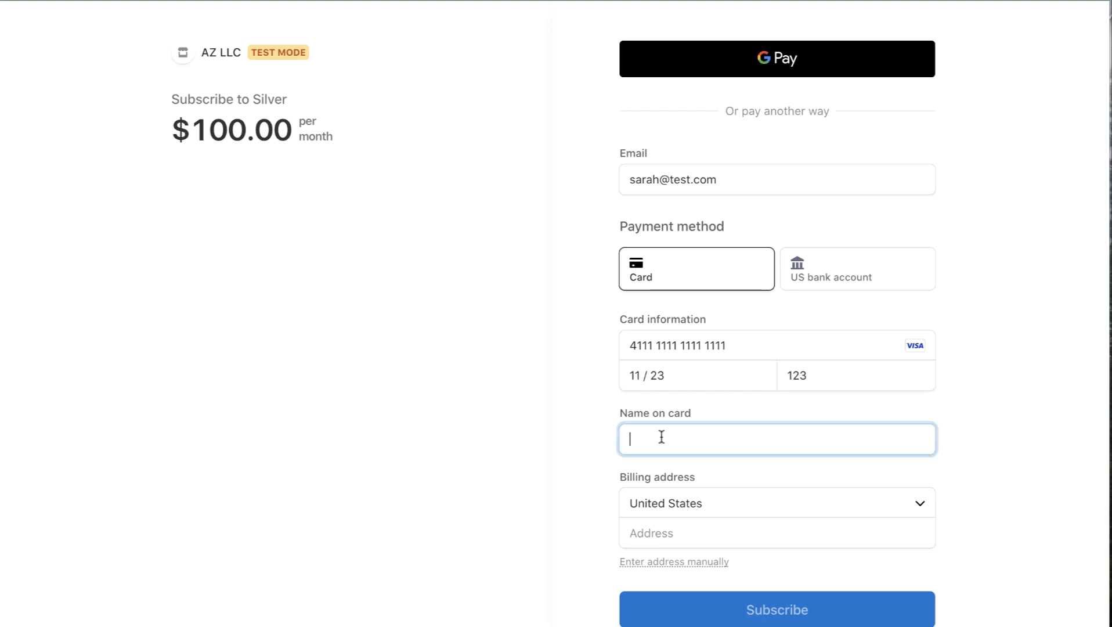
{"action": "type", "text": "Sarah Thetester"}
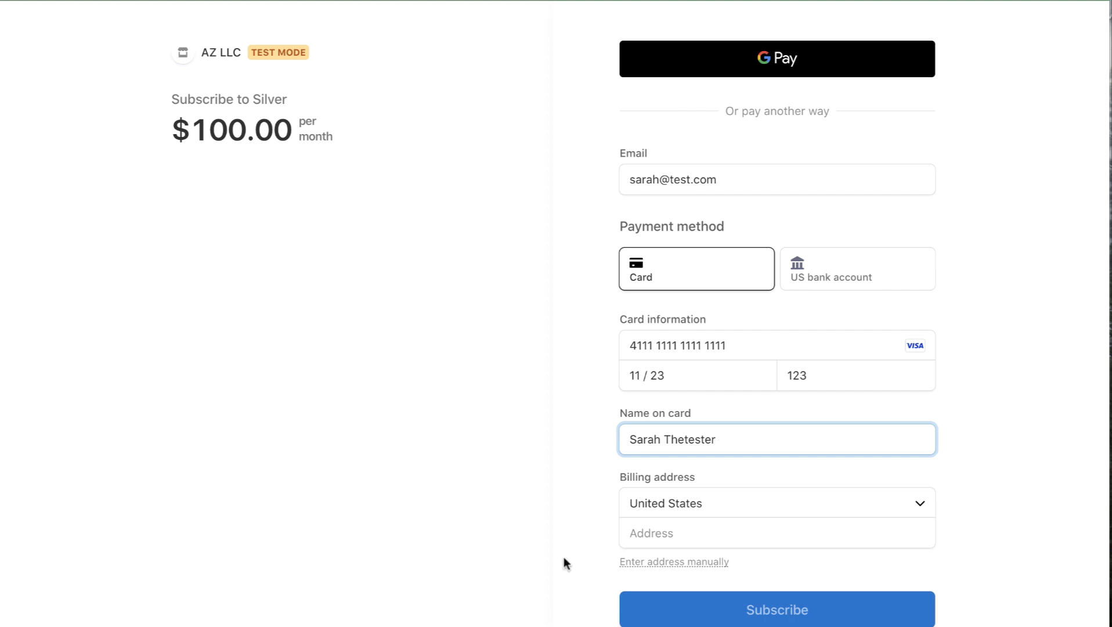
Fill the billing address from the autocomplete suggestion and submit the $100.00 Silver subscription
{"action": "left_click", "coordinate": [641, 533]}
{"action": "type", "text": "23"}
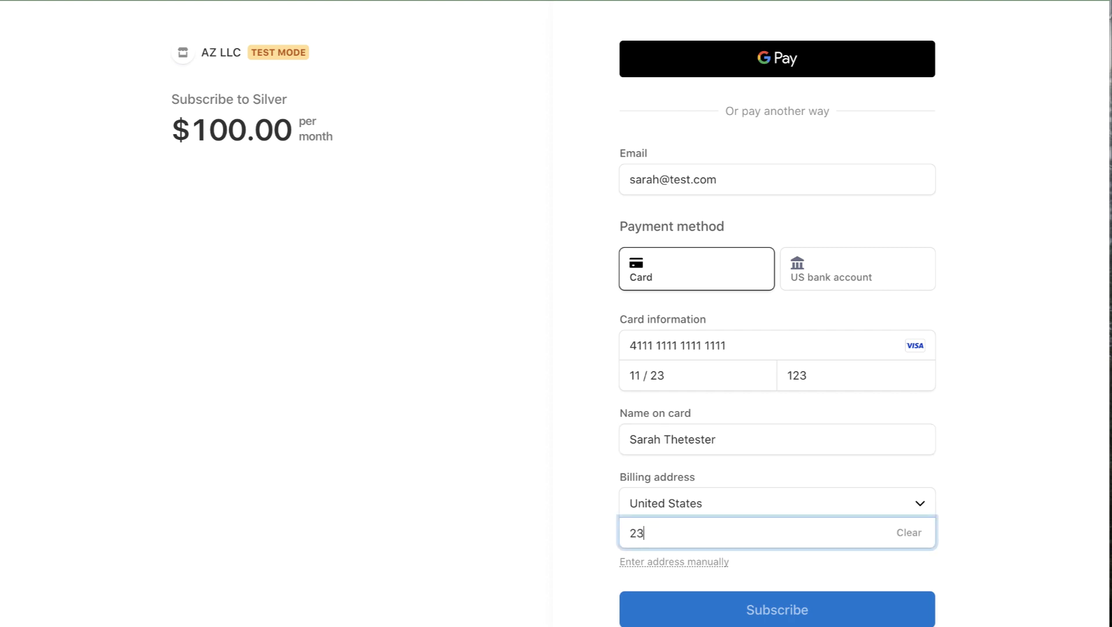
{"action": "type", "text": "45"}
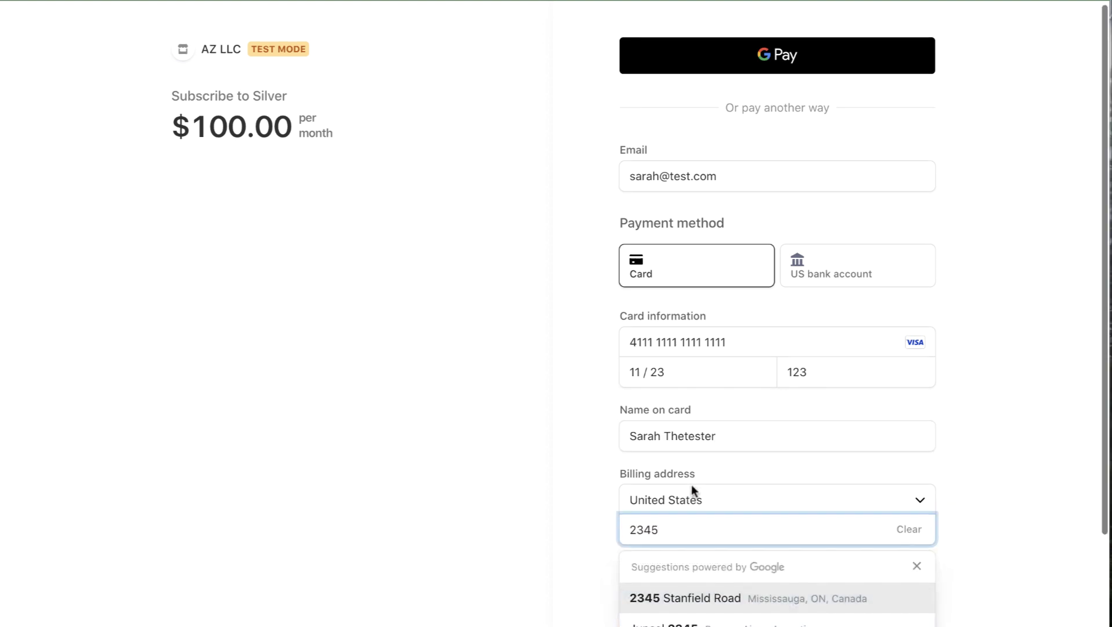
{"action": "scroll", "coordinate": [691, 491], "scroll_direction": "down", "scroll_amount": 3}
{"action": "left_click", "coordinate": [690, 510]}
{"action": "scroll", "coordinate": [575, 489], "scroll_direction": "down", "scroll_amount": 2}
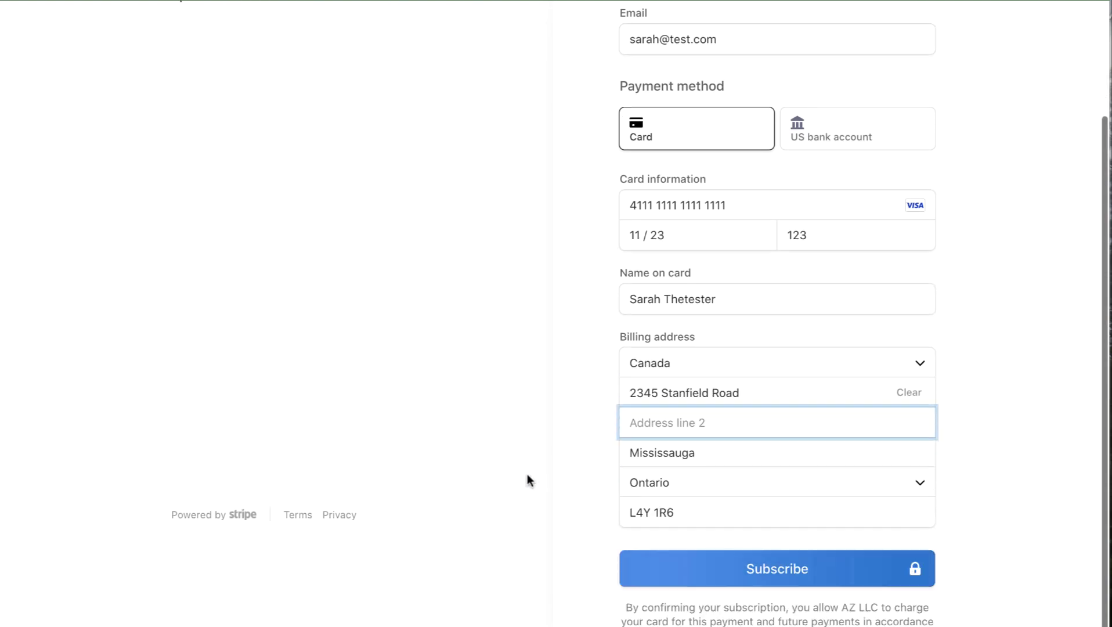
{"action": "left_click", "coordinate": [771, 568]}
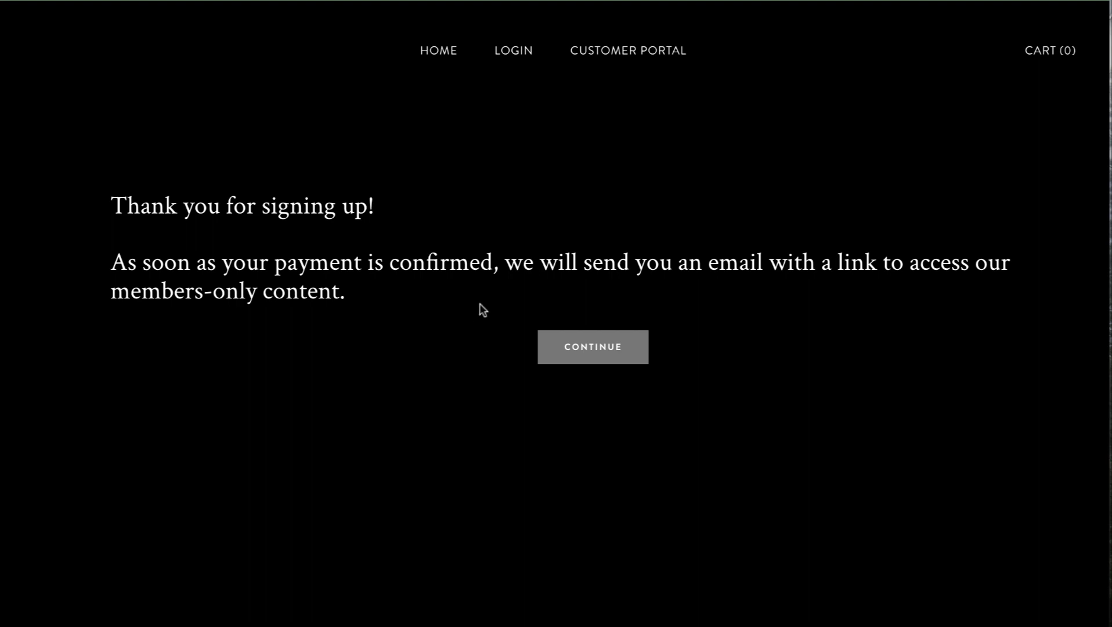
Open the customer portal sign-in, then enter and clear the subscriber's email, leaving the field empty
{"action": "left_click", "coordinate": [588, 62]}
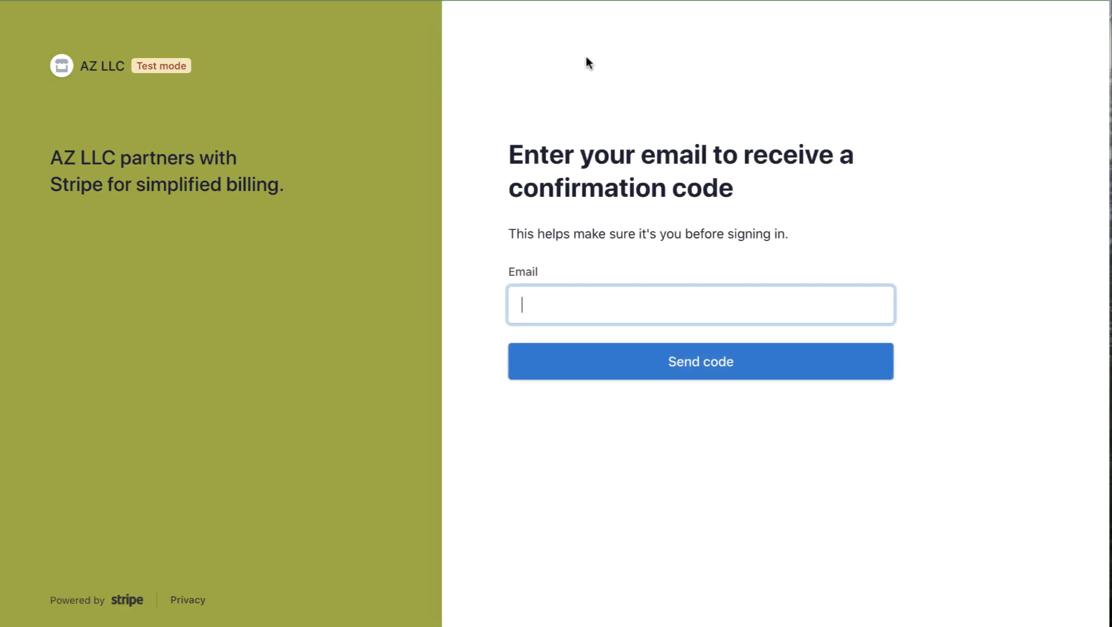
{"action": "type", "text": "sarah@test.com"}
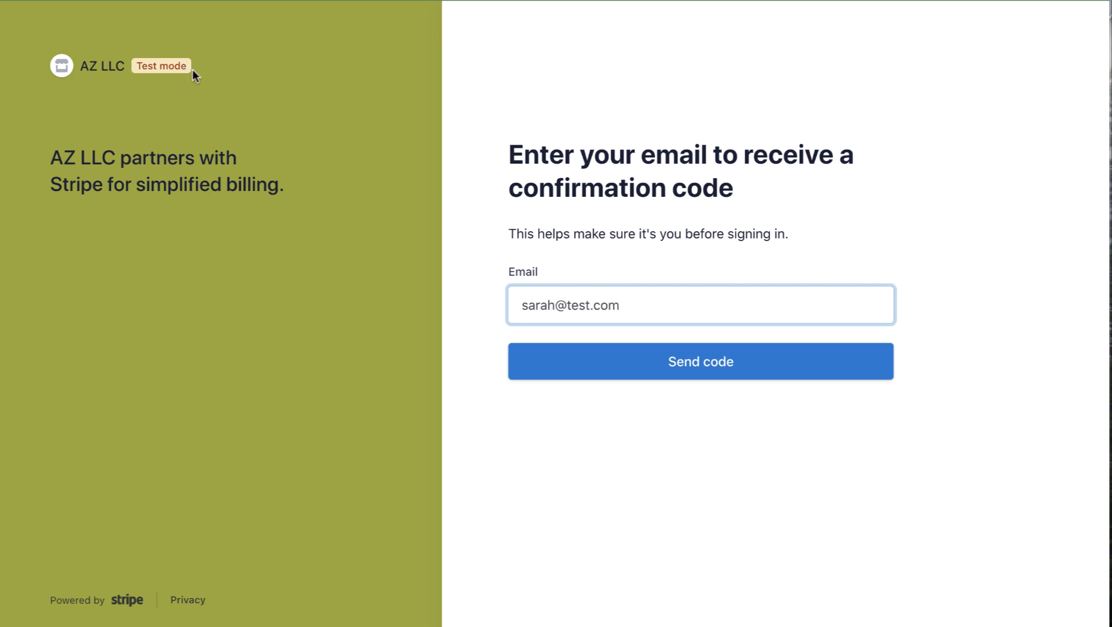
{"action": "left_click_drag", "start_coordinate": [620, 311], "coordinate": [472, 303]}
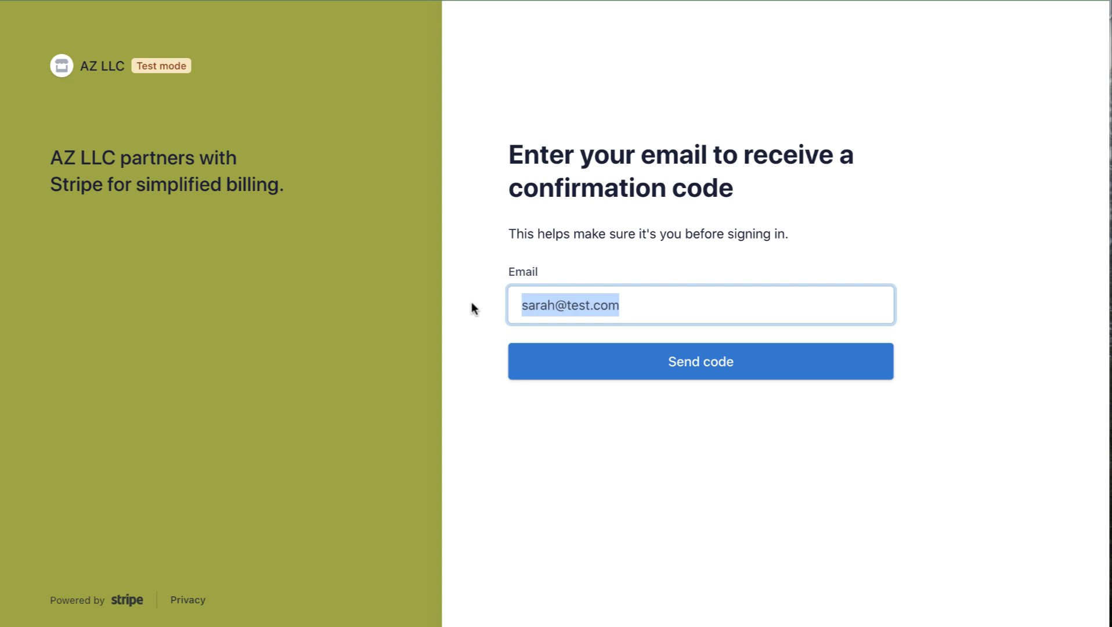
{"action": "key", "text": "BackSpace"}
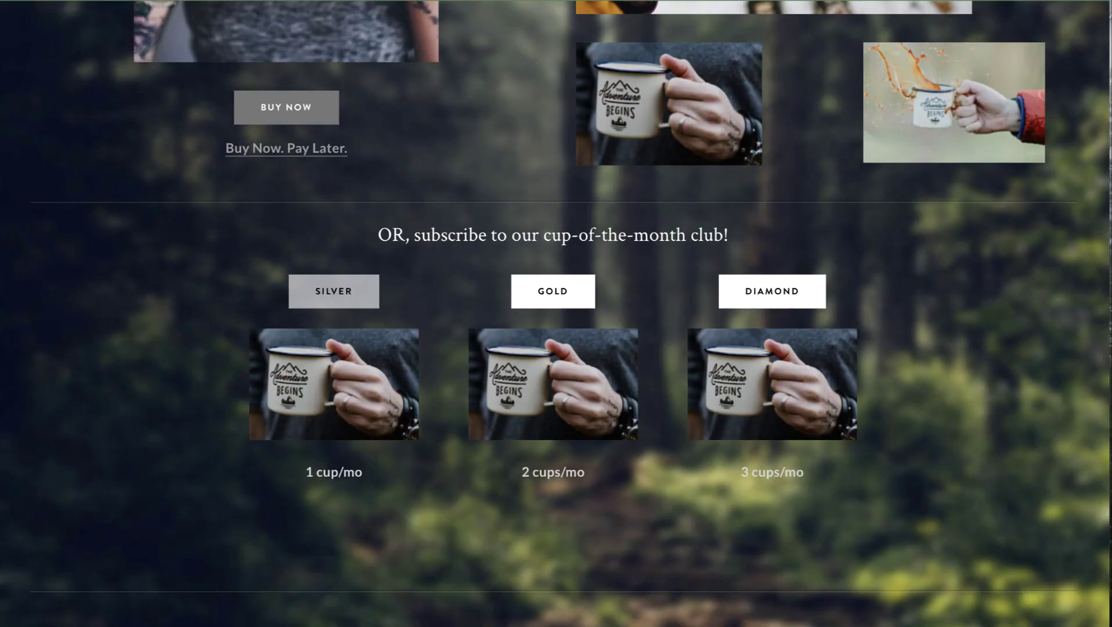
Go from the mug store's login page to the customer billing portal
{"action": "scroll", "coordinate": [456, 250], "scroll_direction": "up", "scroll_amount": 10}
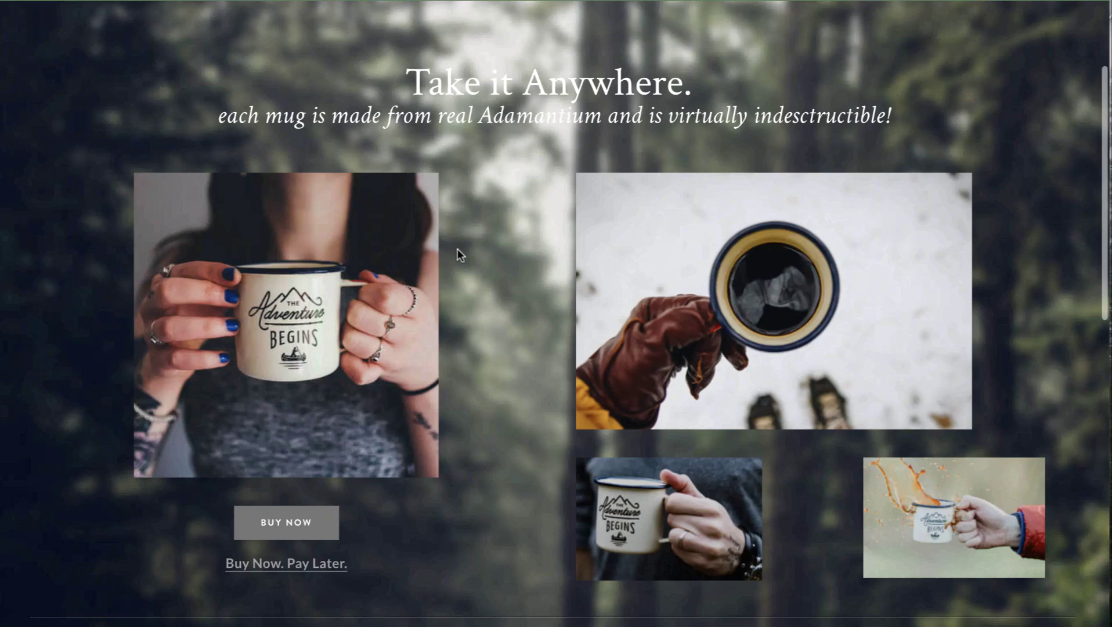
{"action": "left_click", "coordinate": [506, 52]}
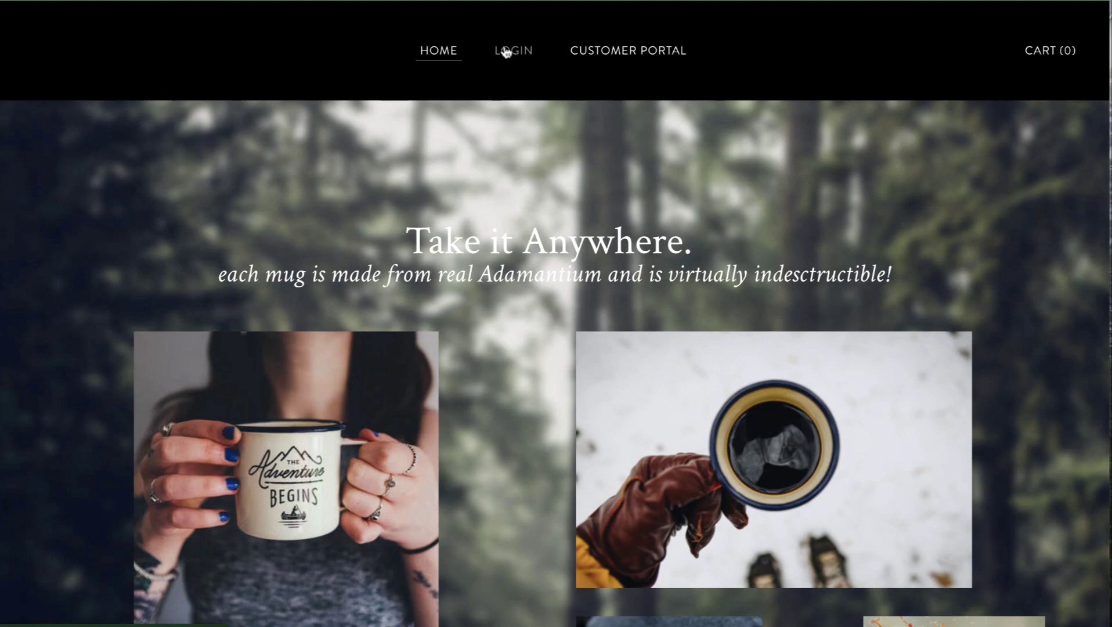
{"action": "left_click", "coordinate": [664, 50]}
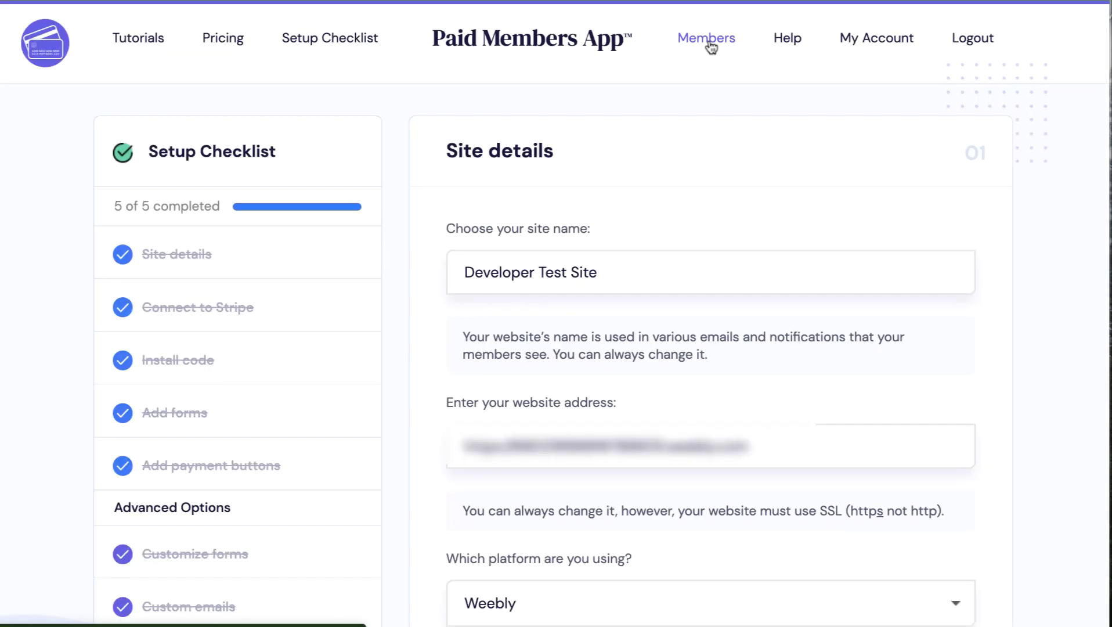
Open Members and copy the invite link for the test member
{"action": "left_click", "coordinate": [708, 41]}
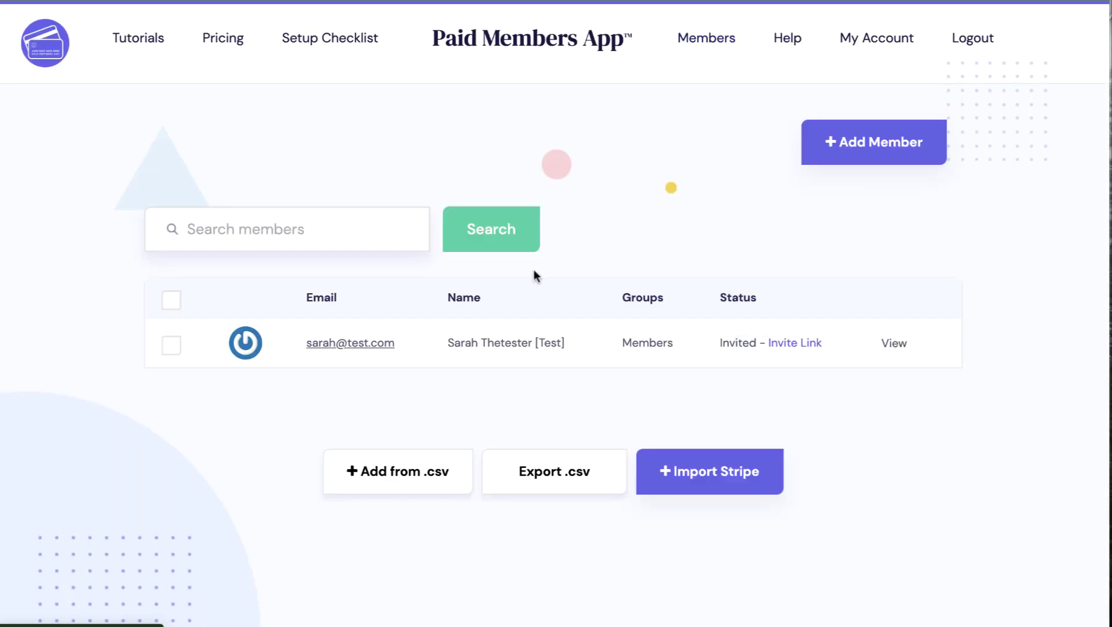
{"action": "left_click", "coordinate": [803, 345]}
{"action": "left_click", "coordinate": [529, 457]}
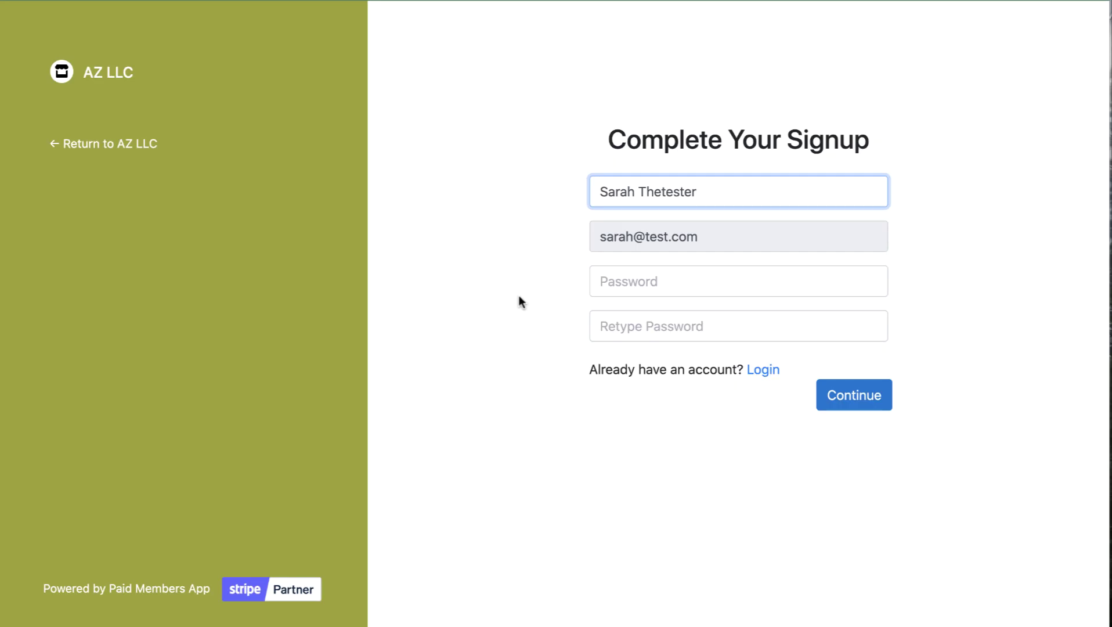
Enter and confirm the account password, then submit the signup form
{"action": "left_click", "coordinate": [629, 291]}
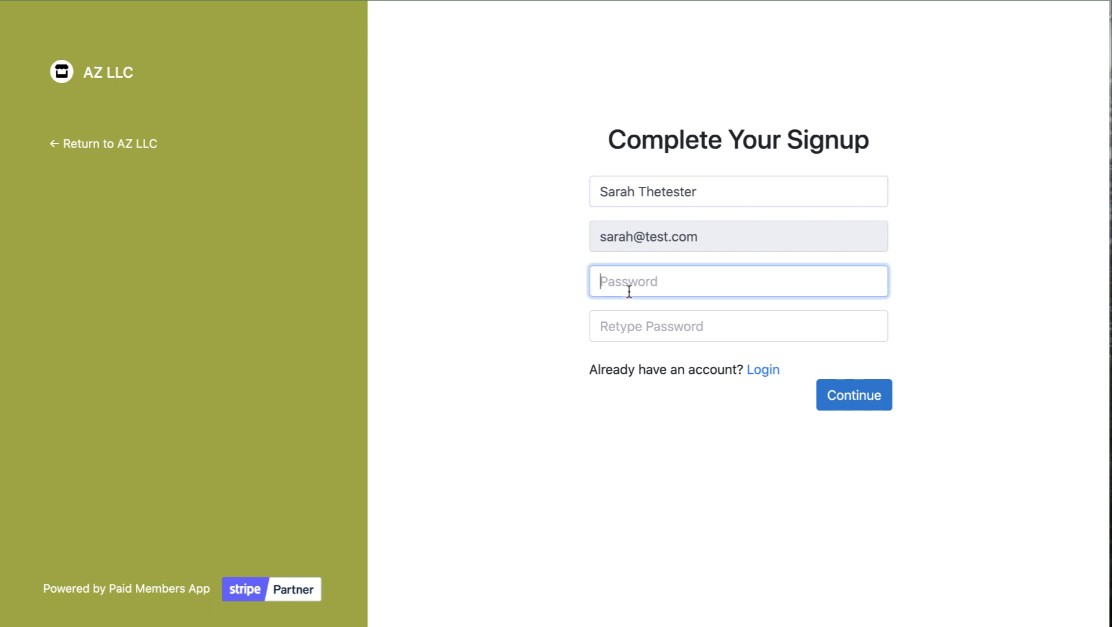
{"action": "type", "text": "password"}
{"action": "left_click", "coordinate": [601, 326]}
{"action": "type", "text": "password"}
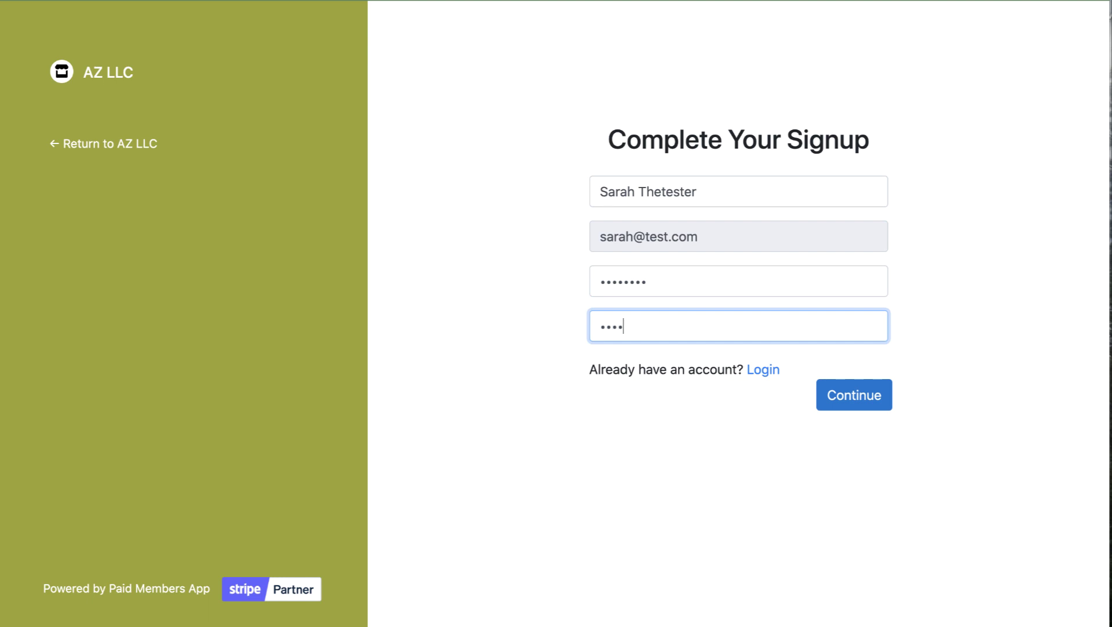
{"action": "left_click", "coordinate": [659, 473]}
{"action": "left_click", "coordinate": [878, 407]}
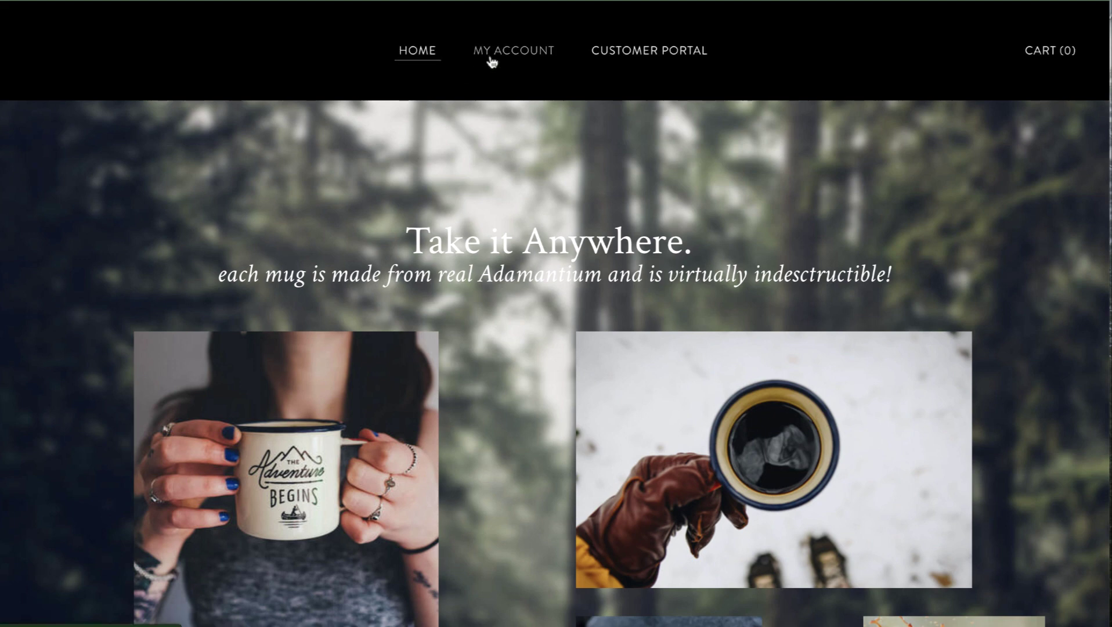
Open MY ACCOUNT to see the Silver plan at $100.00 per month in the billing portal
{"action": "left_click", "coordinate": [509, 49]}
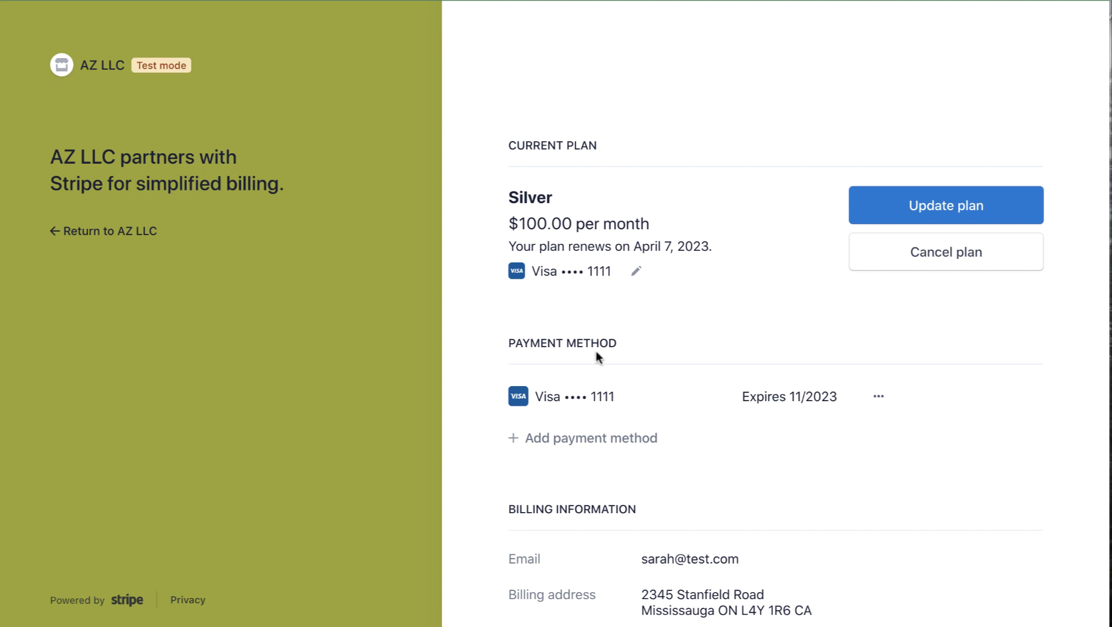
Add the prefilled Visa card with billing ZIP 90086 as a new payment method
{"action": "left_click", "coordinate": [577, 440]}
{"action": "left_click", "coordinate": [578, 438]}
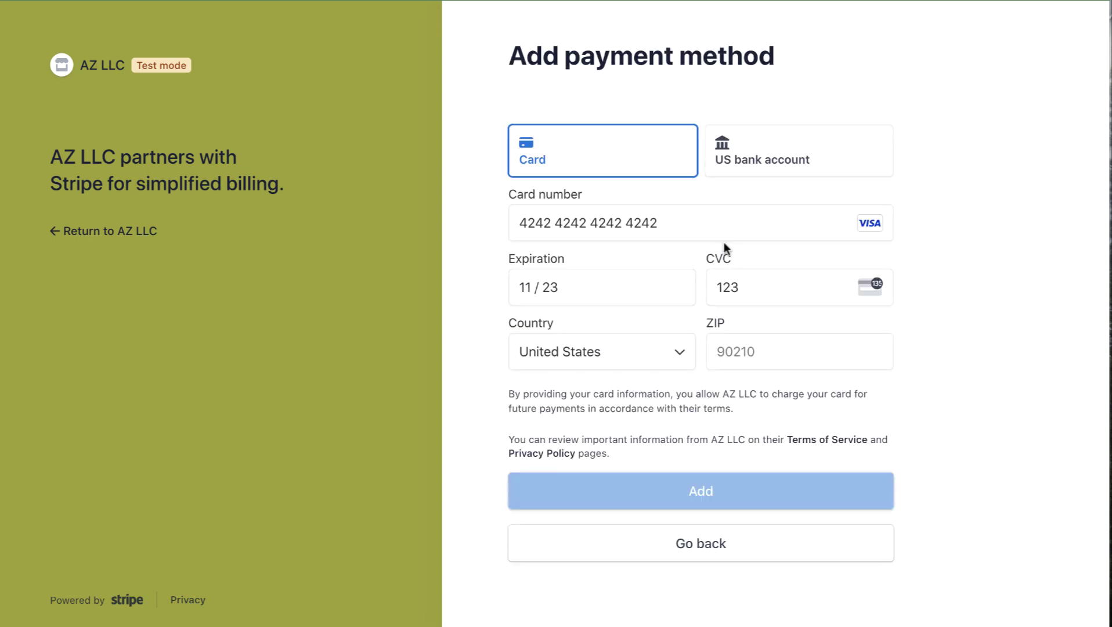
{"action": "left_click", "coordinate": [774, 290]}
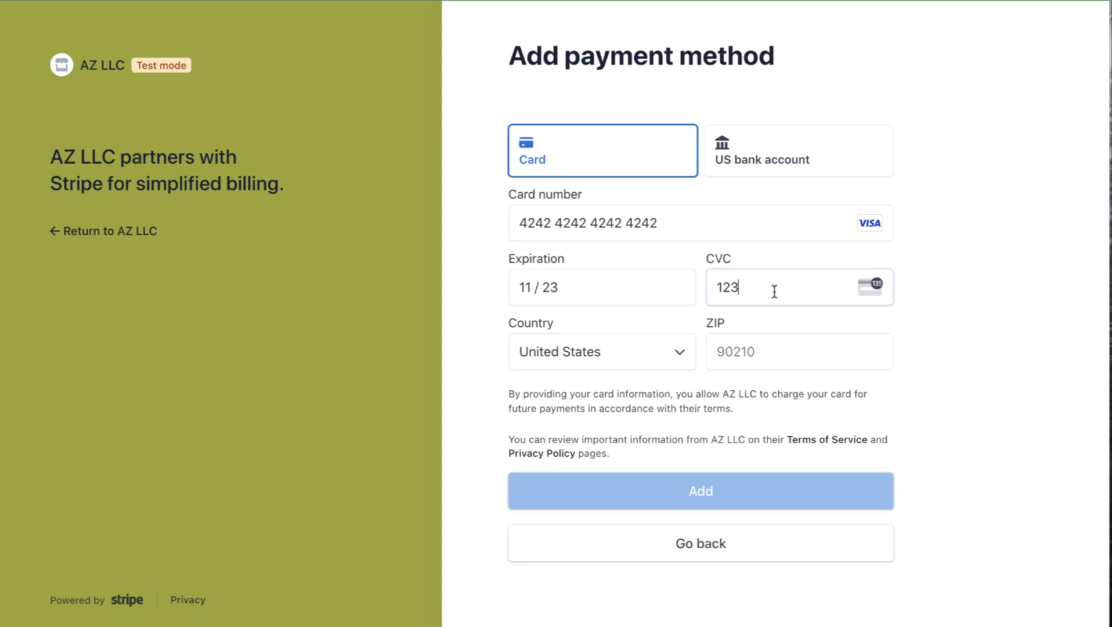
{"action": "left_click", "coordinate": [776, 342]}
{"action": "type", "text": "90086"}
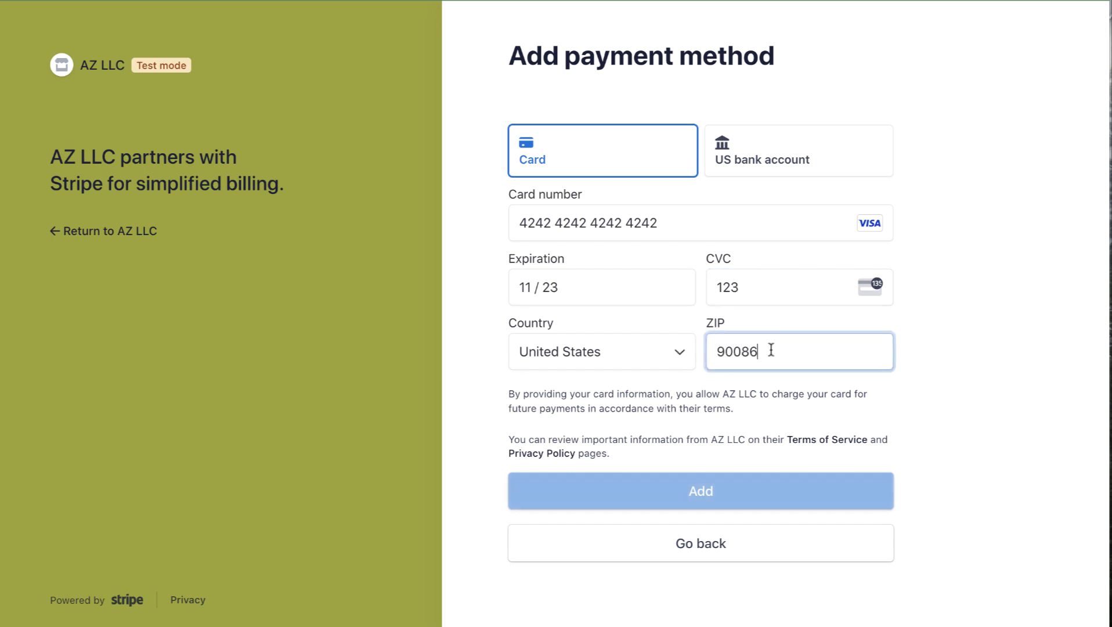
{"action": "left_click", "coordinate": [708, 493]}
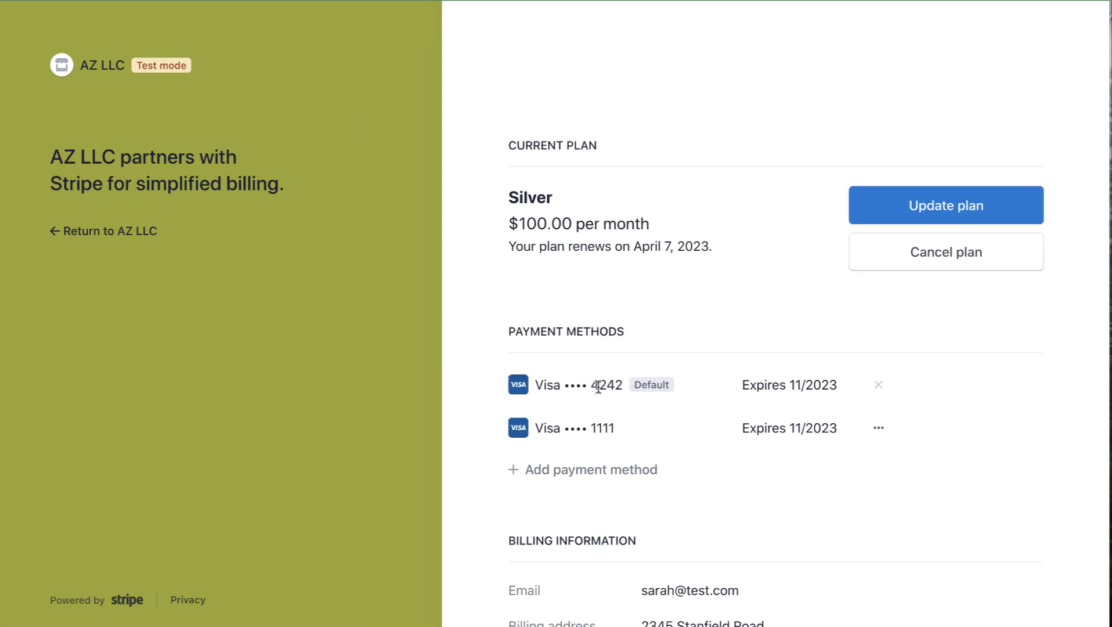
{"action": "left_click_drag", "start_coordinate": [586, 385], "coordinate": [625, 382]}
{"action": "left_click", "coordinate": [649, 467]}
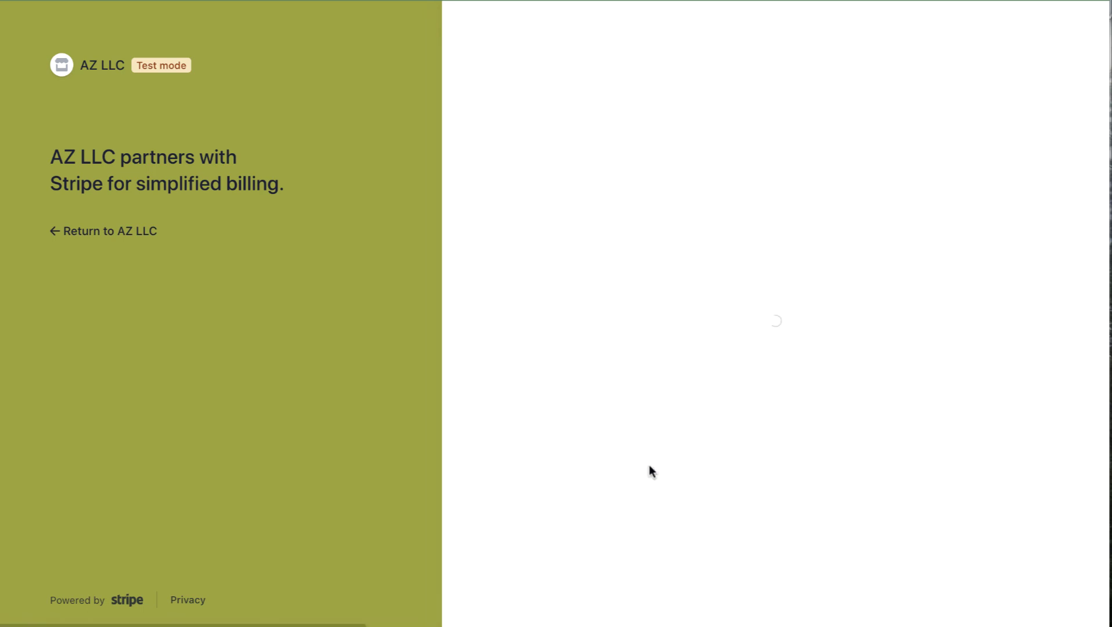
{"action": "left_click", "coordinate": [524, 66]}
{"action": "scroll", "coordinate": [778, 340], "scroll_direction": "down", "scroll_amount": 5}
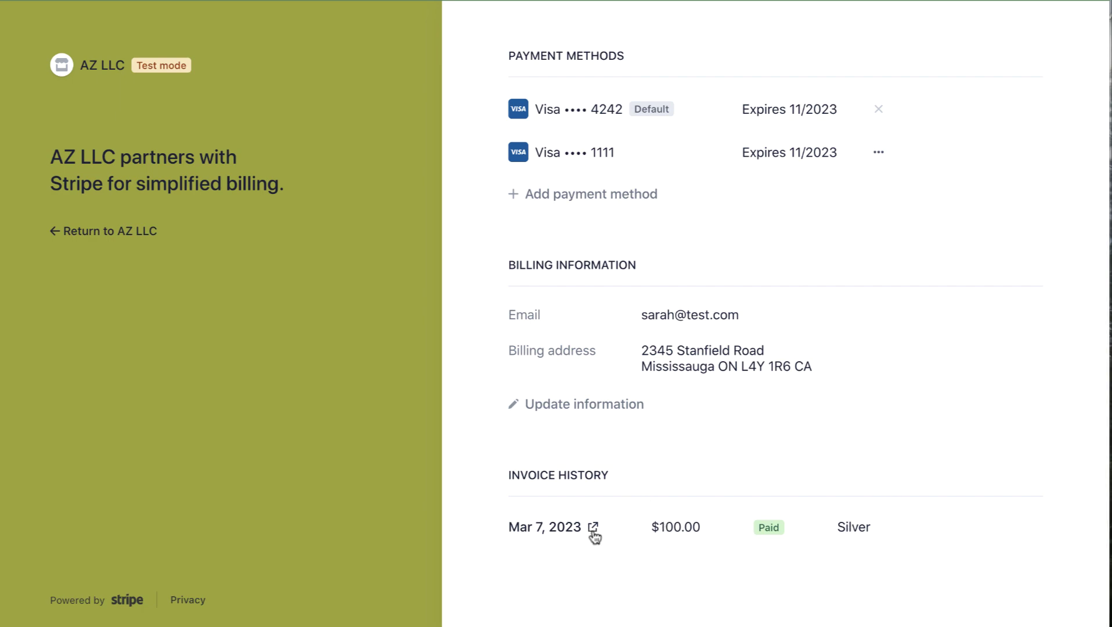
{"action": "left_click", "coordinate": [593, 527]}
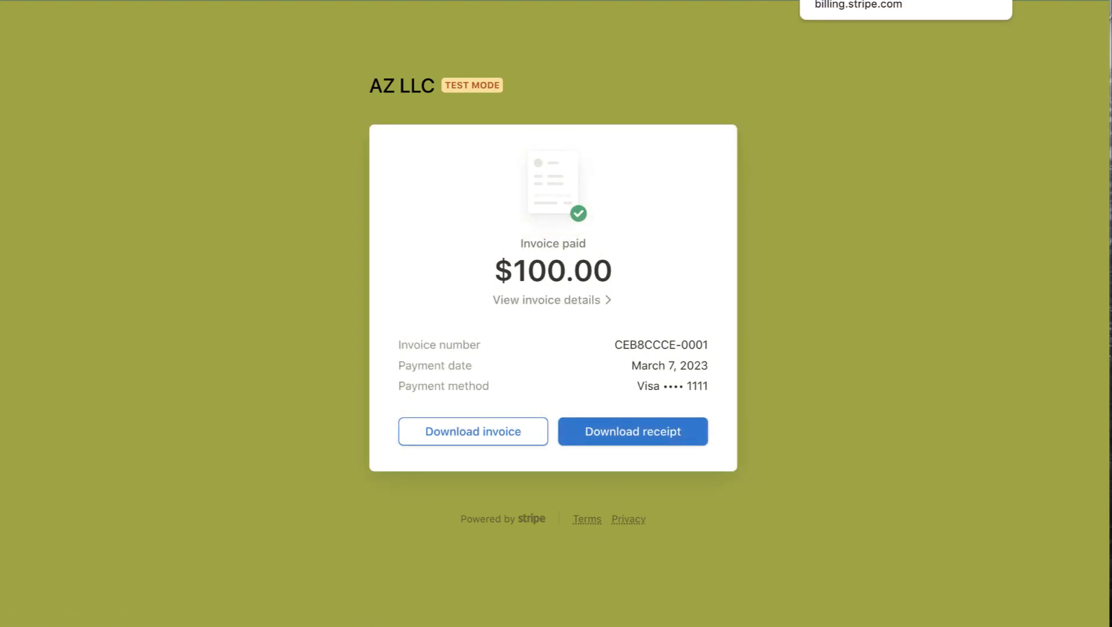
{"action": "key", "text": "Return"}
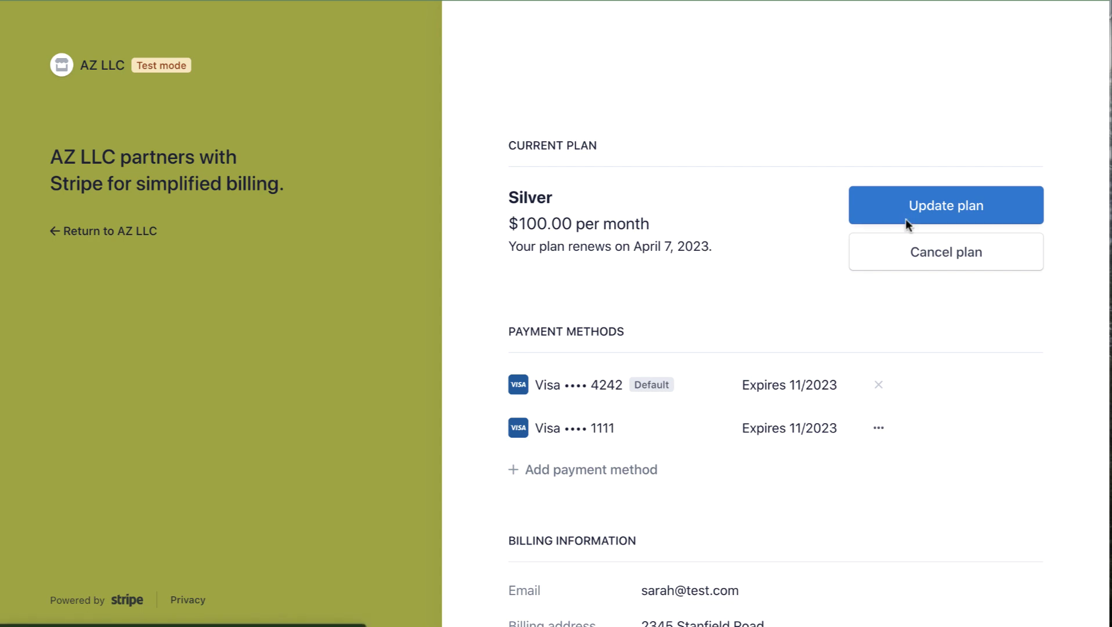
Check the cancel options, then pick Diamond at $300.00 per month under Update plan
{"action": "left_click", "coordinate": [937, 256]}
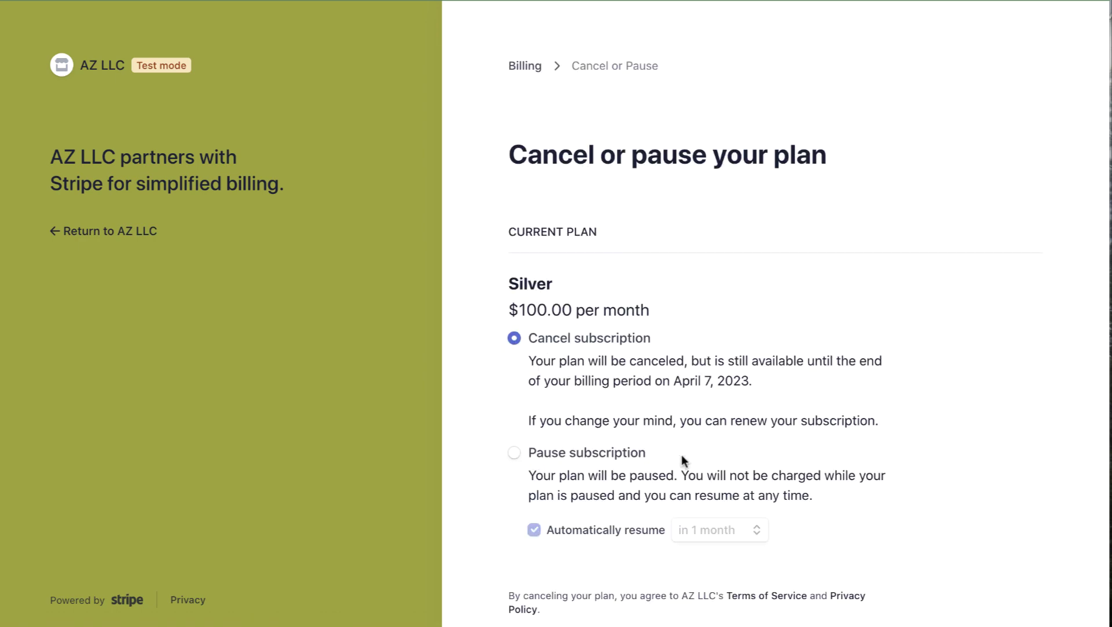
{"action": "scroll", "coordinate": [681, 454], "scroll_direction": "down", "scroll_amount": 3}
{"action": "scroll", "coordinate": [695, 459], "scroll_direction": "up", "scroll_amount": 3}
{"action": "left_click", "coordinate": [524, 65]}
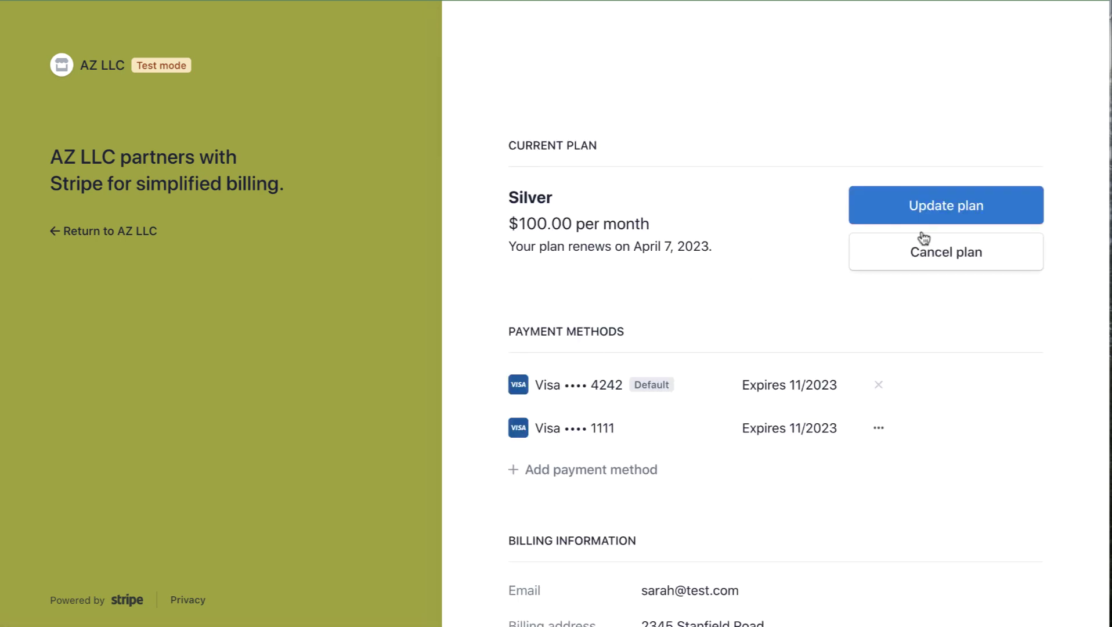
{"action": "left_click", "coordinate": [948, 210]}
{"action": "scroll", "coordinate": [948, 211], "scroll_direction": "down", "scroll_amount": 3}
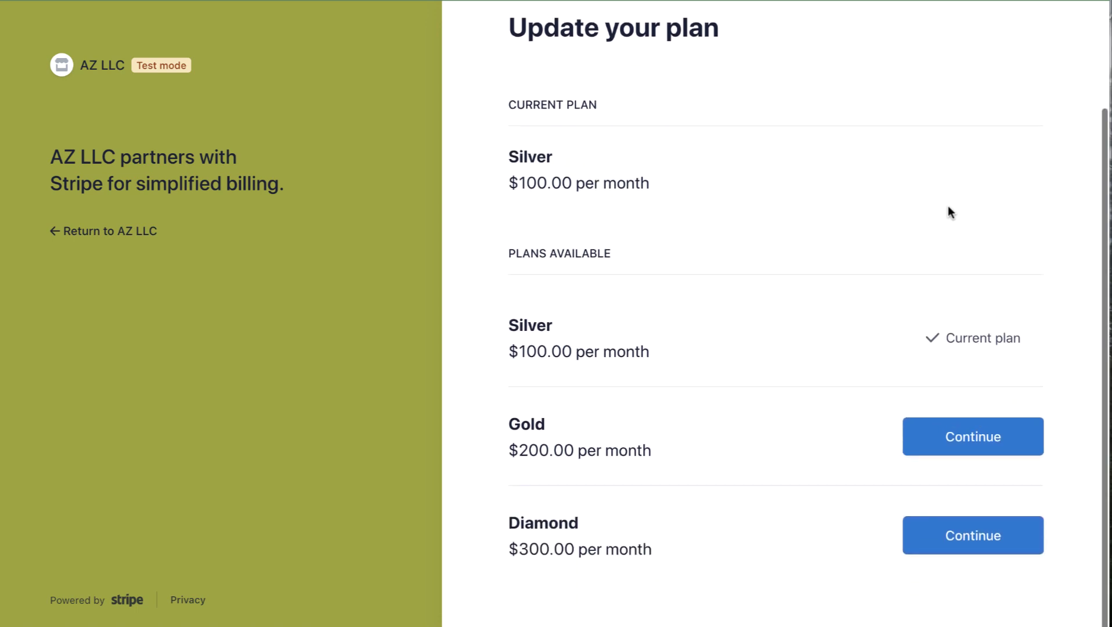
{"action": "left_click", "coordinate": [961, 547]}
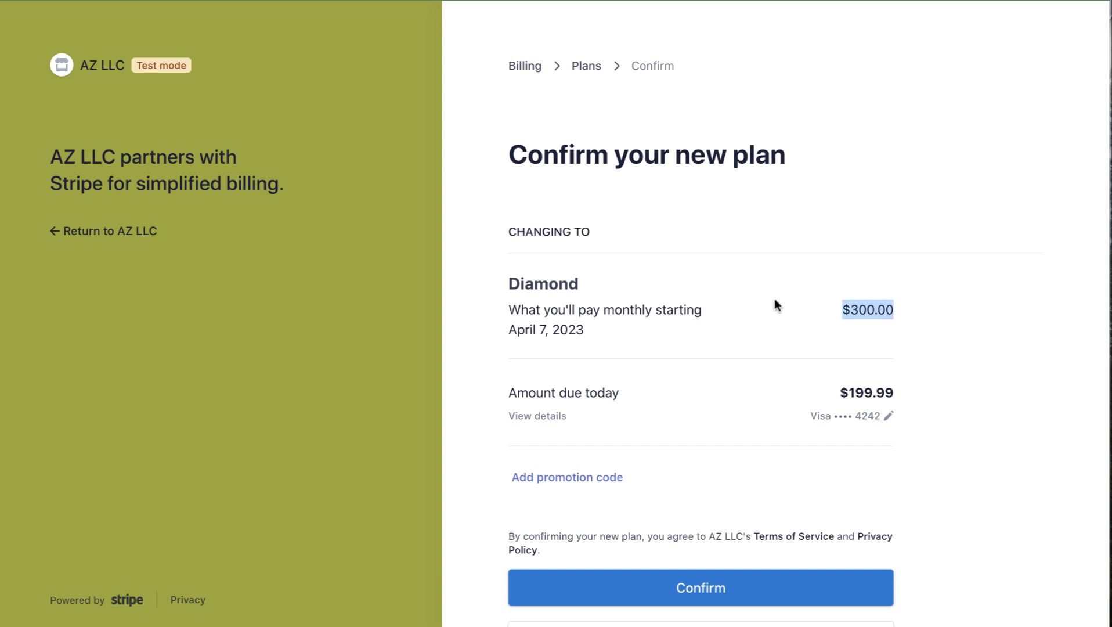
Review the $199.99 due today and confirm the switch to Diamond
{"action": "left_click_drag", "start_coordinate": [827, 395], "coordinate": [891, 392]}
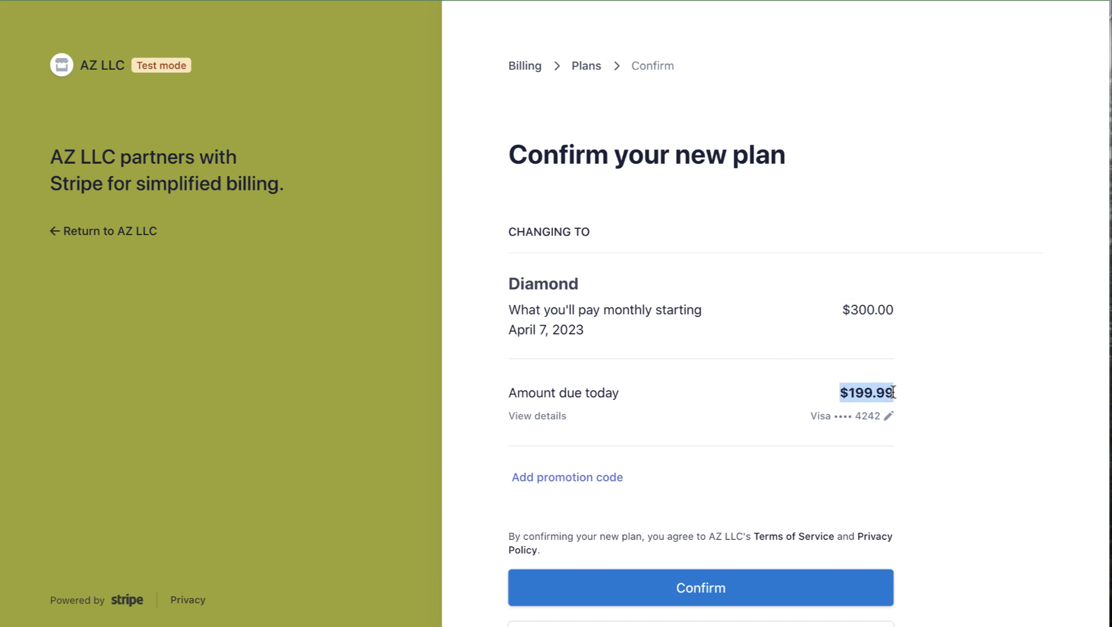
{"action": "left_click", "coordinate": [893, 392]}
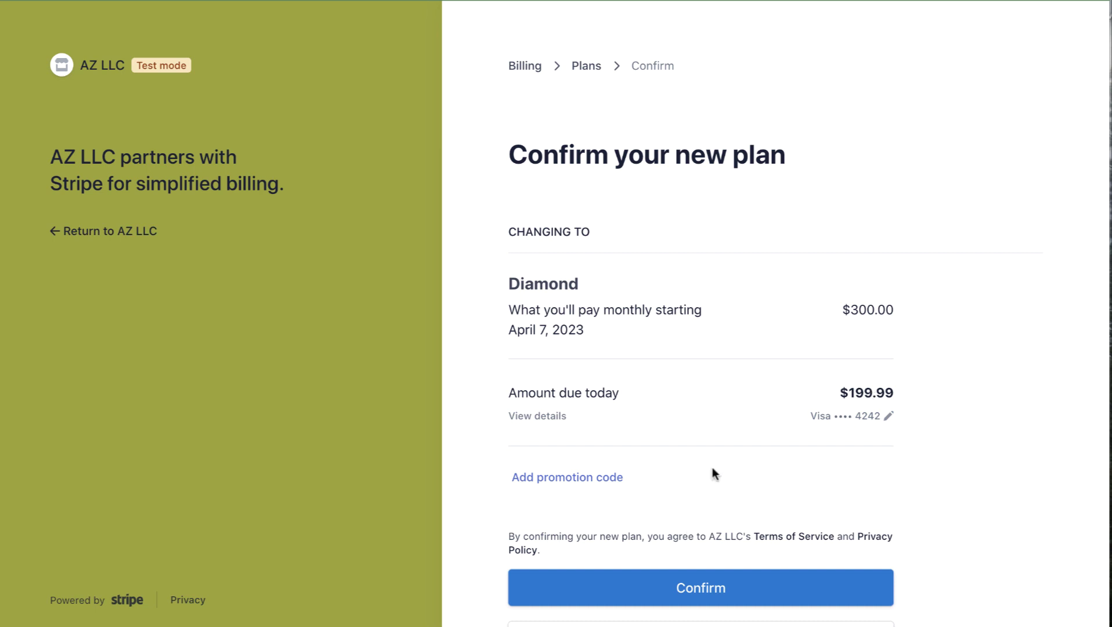
{"action": "left_click", "coordinate": [709, 584]}
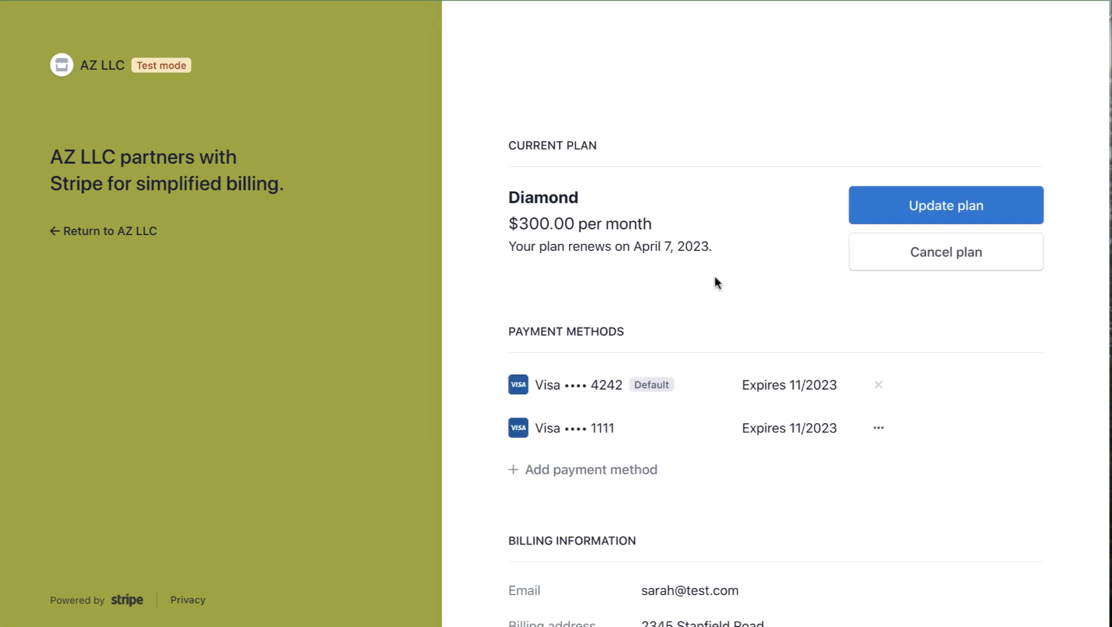
Scroll through invoice history to review the $199.99 Diamond invoice, then back up
{"action": "scroll", "coordinate": [718, 250], "scroll_direction": "down", "scroll_amount": 5}
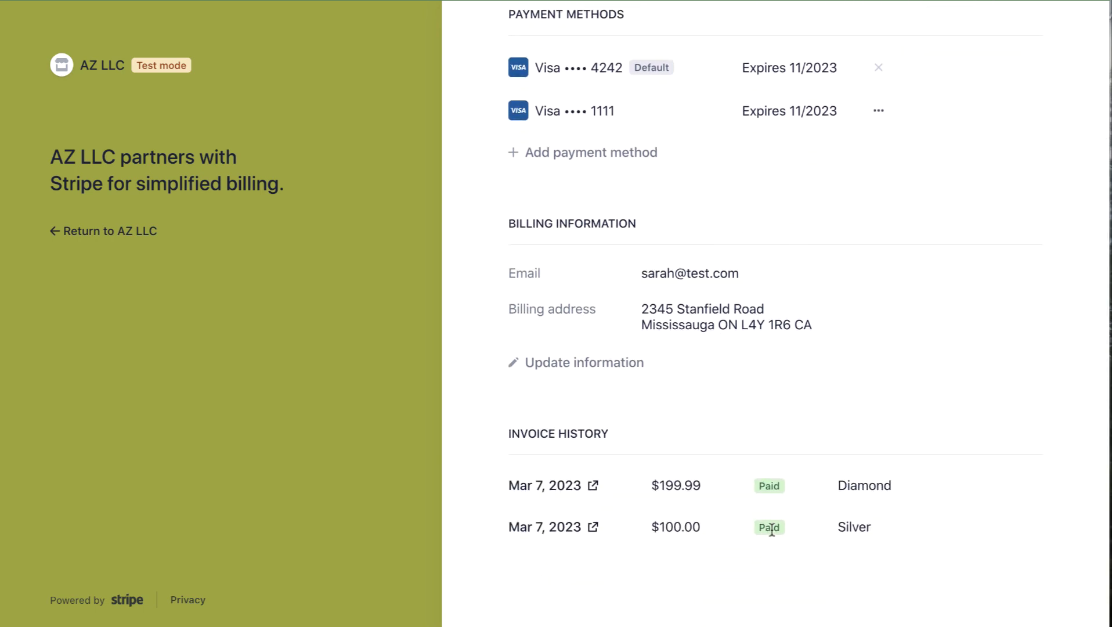
{"action": "left_click_drag", "start_coordinate": [876, 530], "coordinate": [842, 529]}
{"action": "left_click", "coordinate": [925, 491]}
{"action": "scroll", "coordinate": [623, 499], "scroll_direction": "up", "scroll_amount": 5}
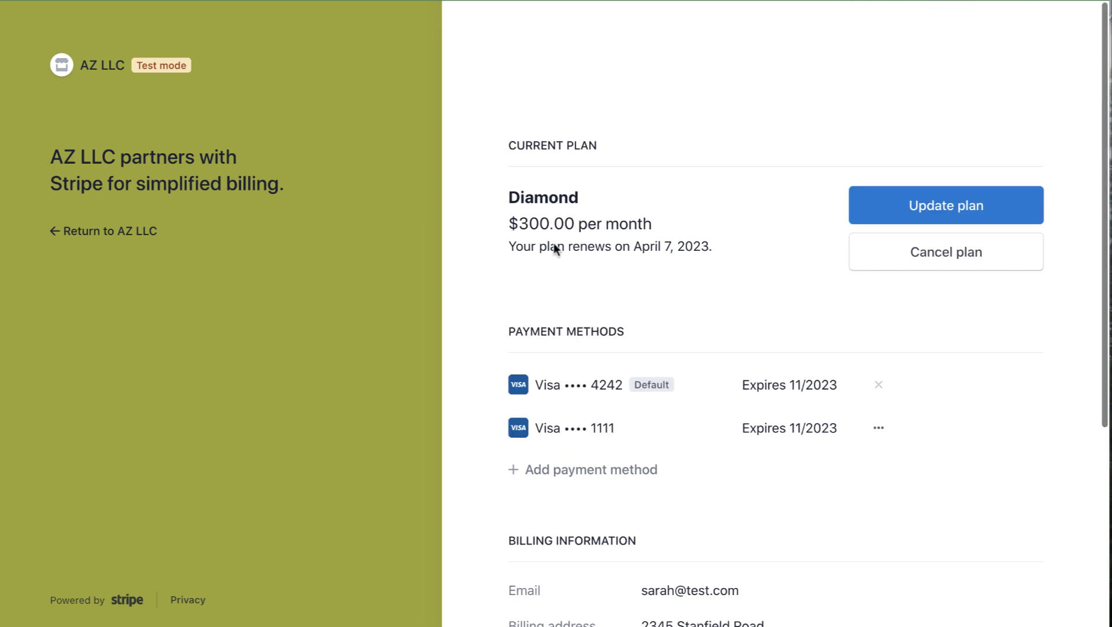
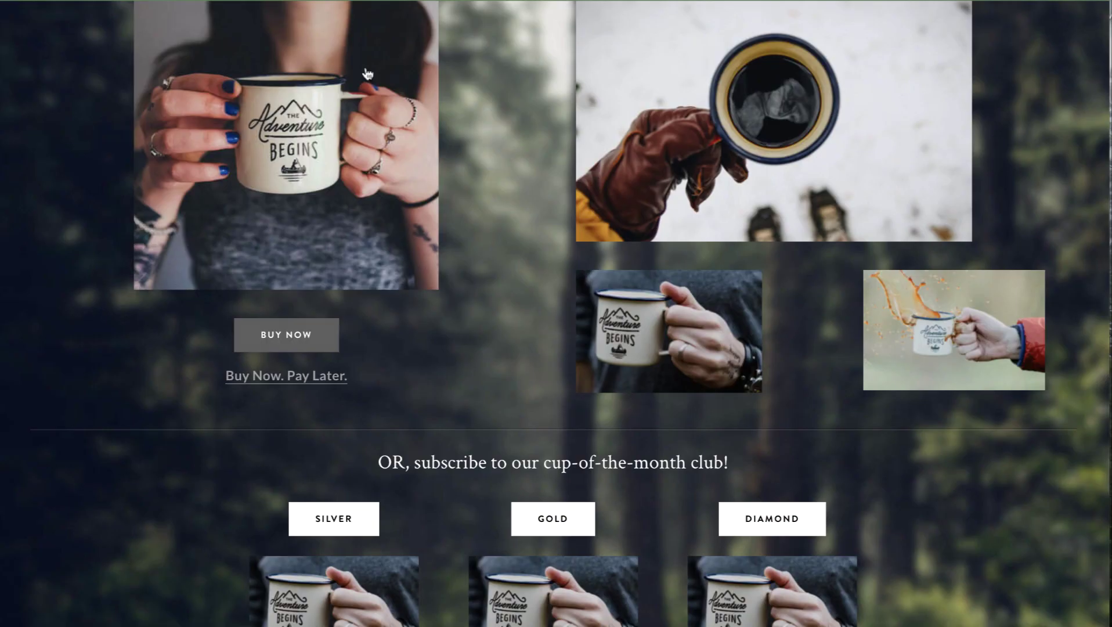
Open the member's My Account profile and log out back to the mug store home page
{"action": "scroll", "coordinate": [486, 340], "scroll_direction": "down", "scroll_amount": 4}
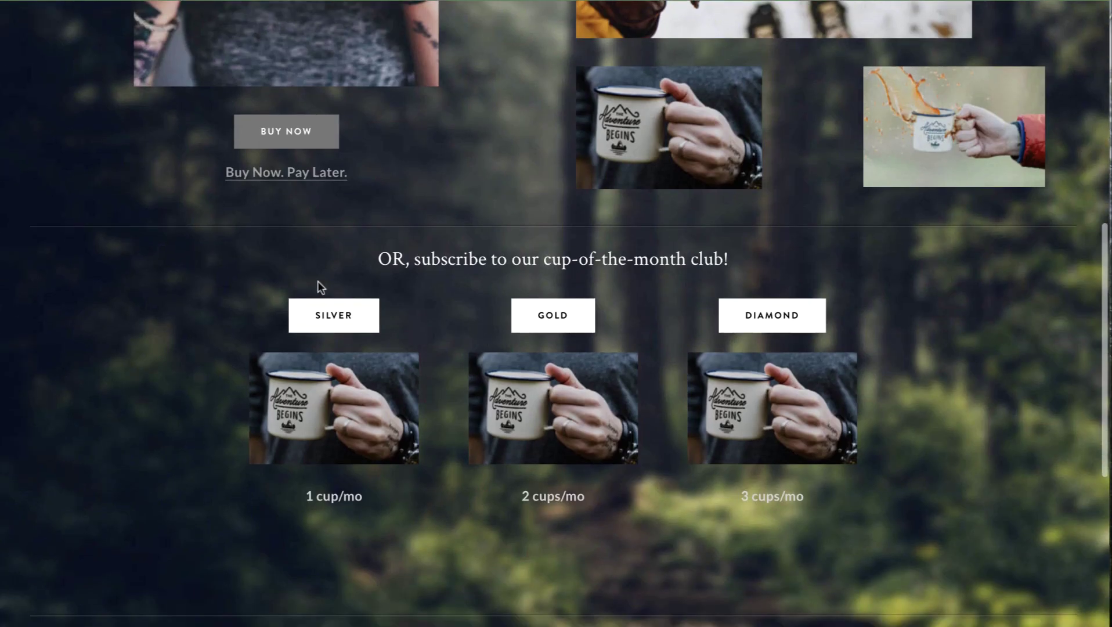
{"action": "scroll", "coordinate": [529, 589], "scroll_direction": "up", "scroll_amount": 10}
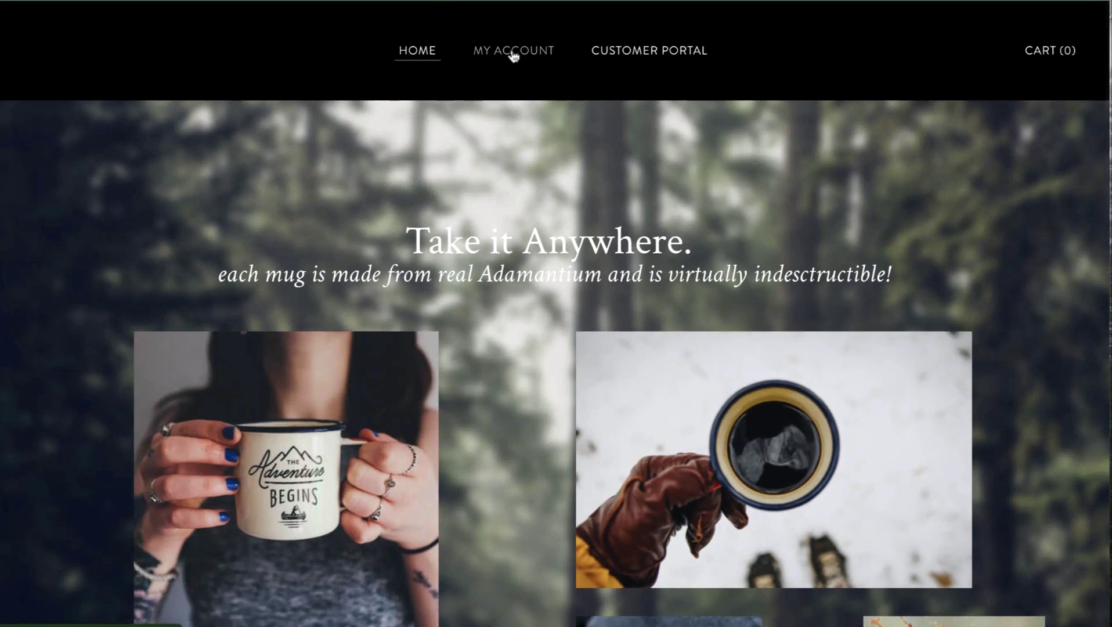
{"action": "left_click", "coordinate": [511, 51]}
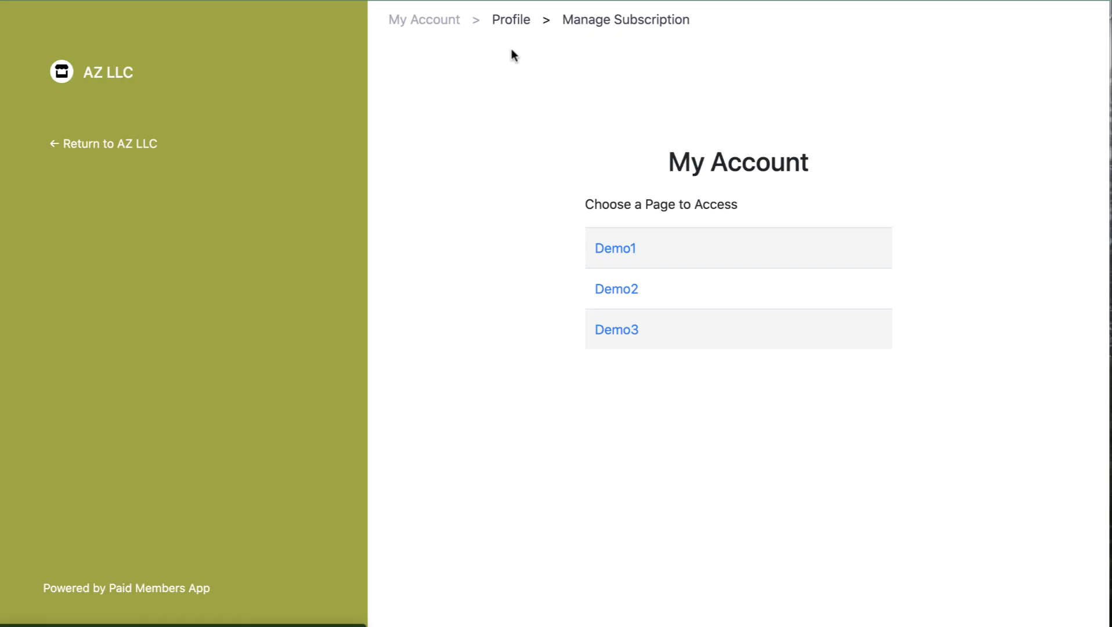
{"action": "left_click", "coordinate": [520, 17]}
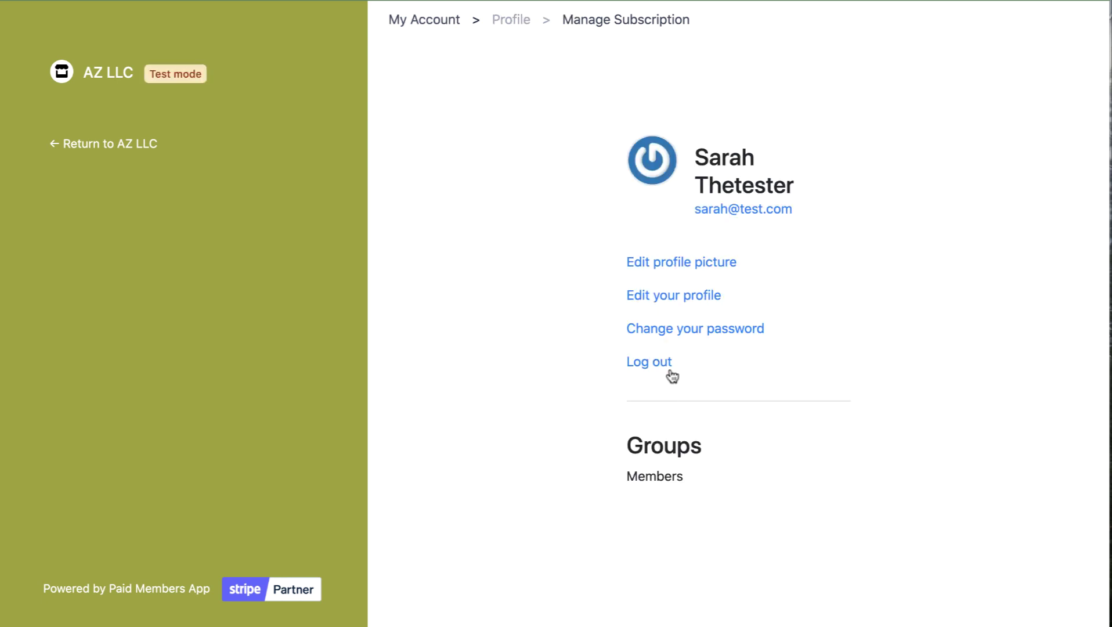
{"action": "left_click", "coordinate": [652, 365]}
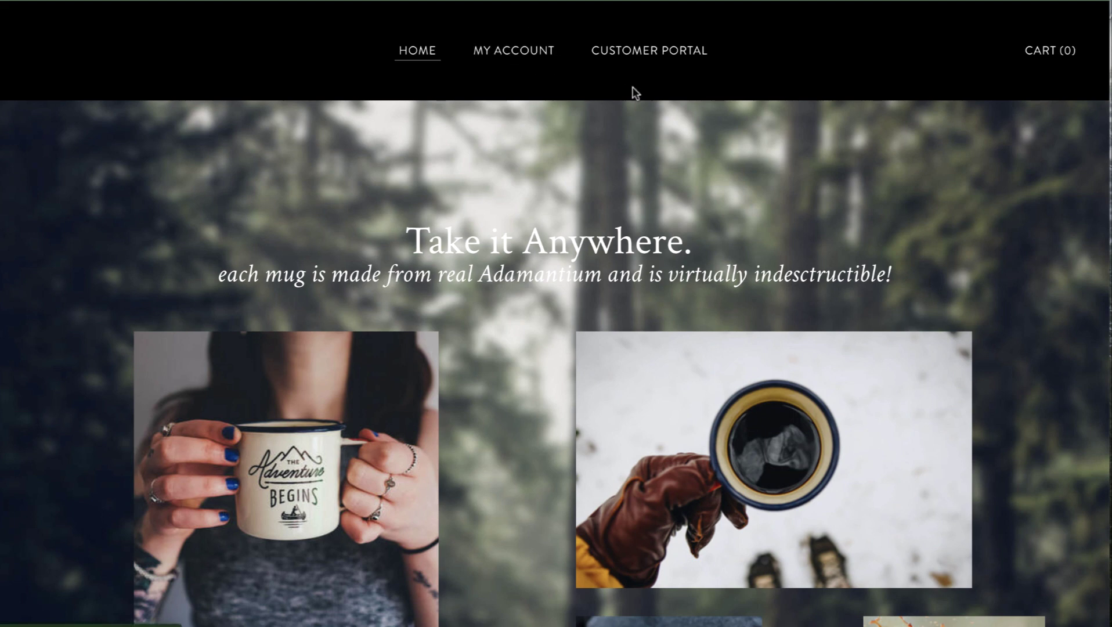
{"action": "scroll", "coordinate": [668, 185], "scroll_direction": "down", "scroll_amount": 3}
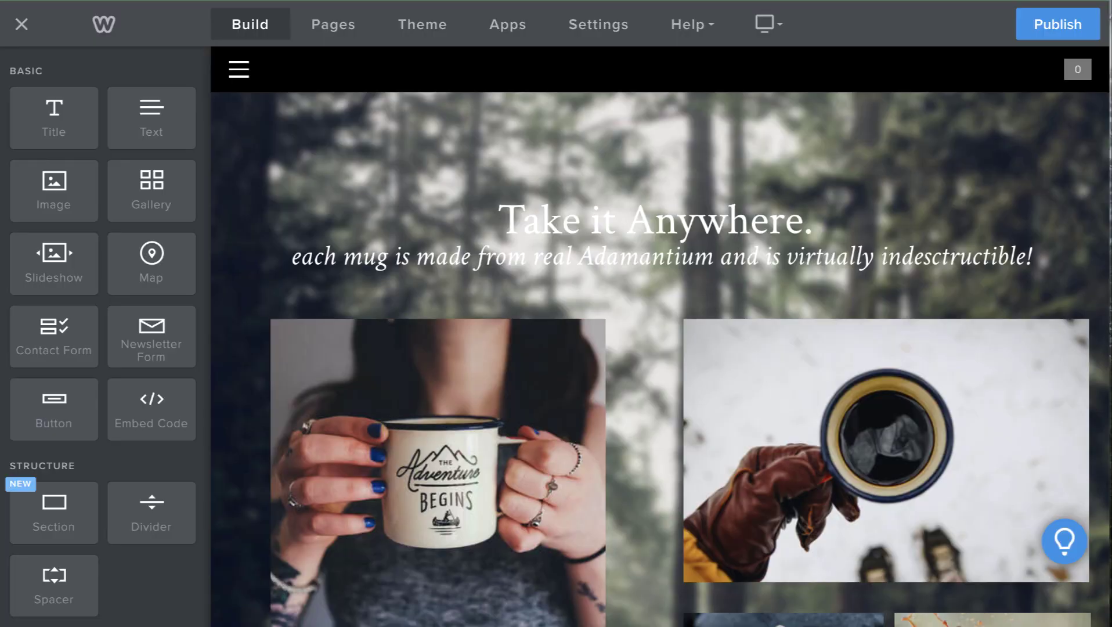
Delete the Buy Now button, the pay-later text link and the SILVER button
{"action": "scroll", "coordinate": [643, 374], "scroll_direction": "down", "scroll_amount": 5}
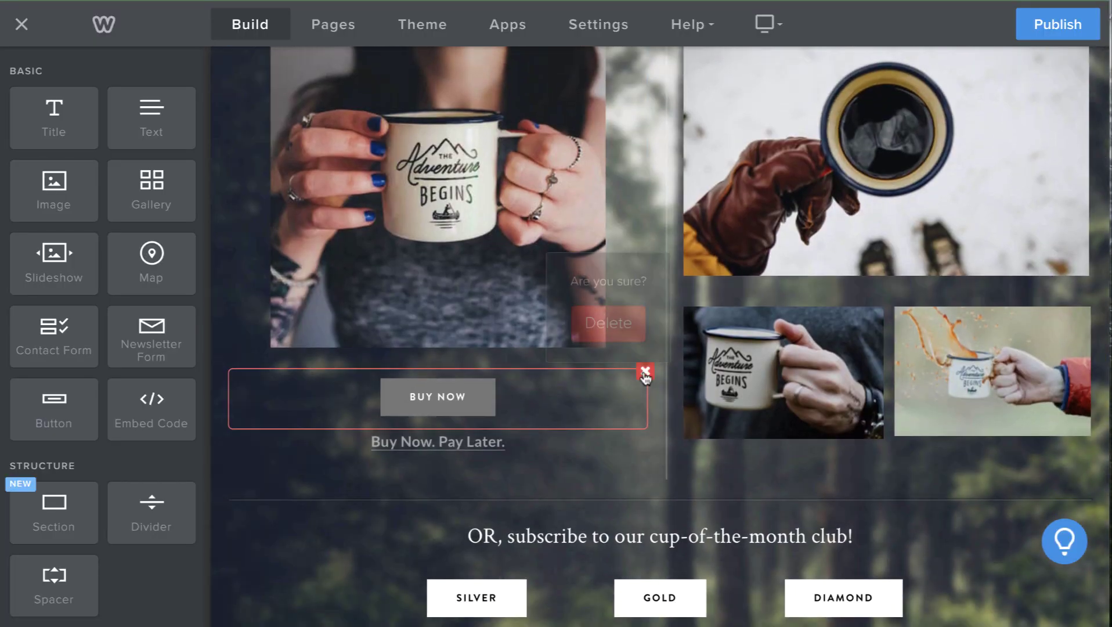
{"action": "left_click", "coordinate": [645, 370]}
{"action": "left_click", "coordinate": [605, 312]}
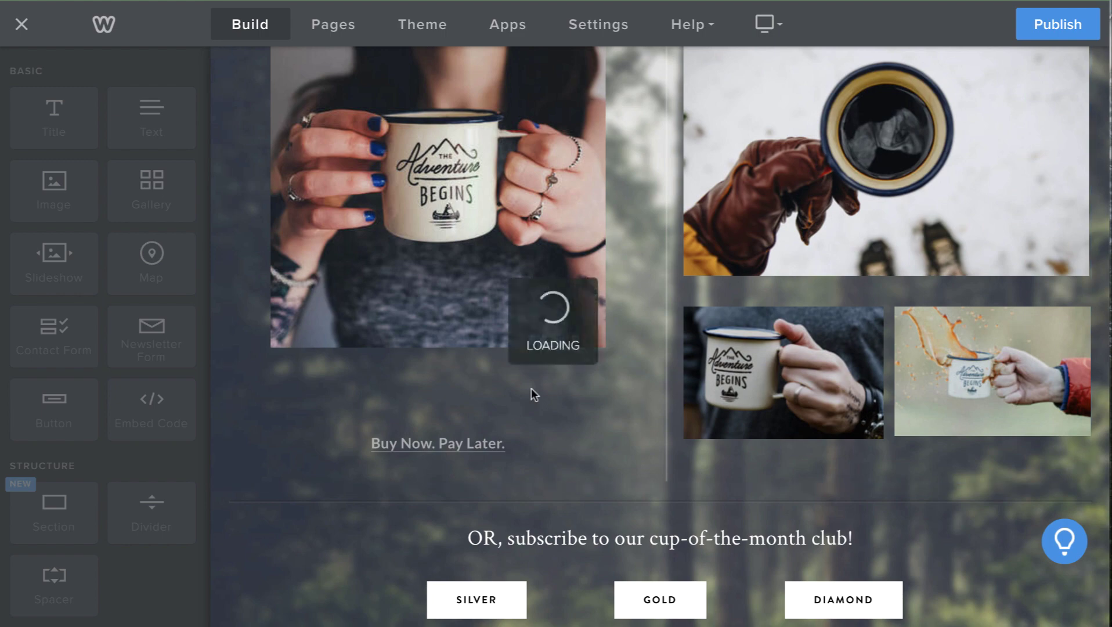
{"action": "scroll", "coordinate": [611, 288], "scroll_direction": "down", "scroll_amount": 5}
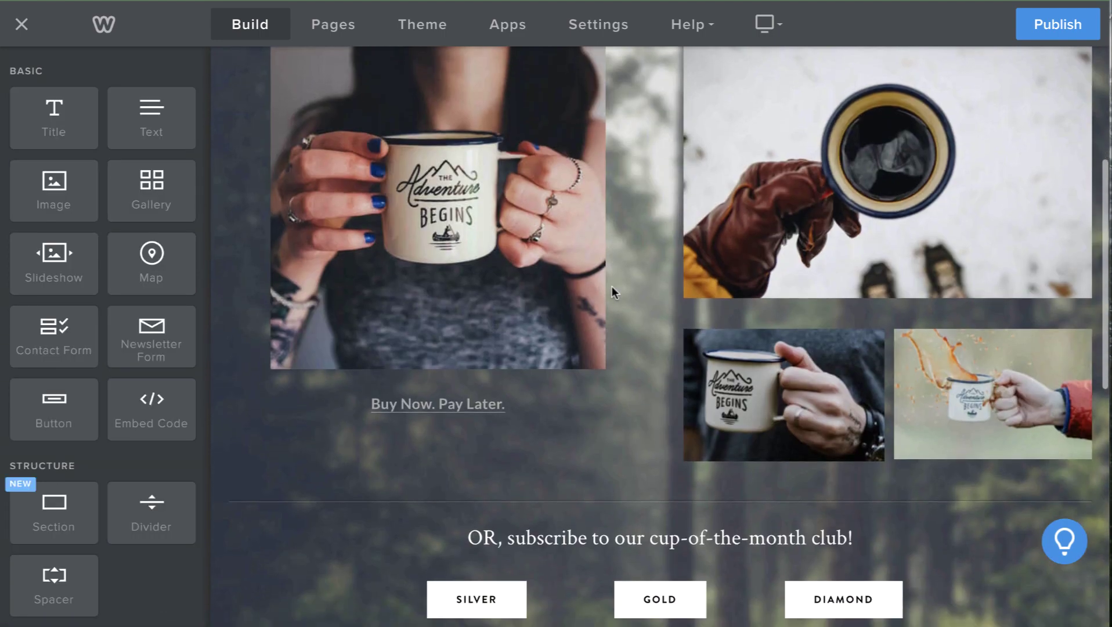
{"action": "left_click", "coordinate": [644, 364]}
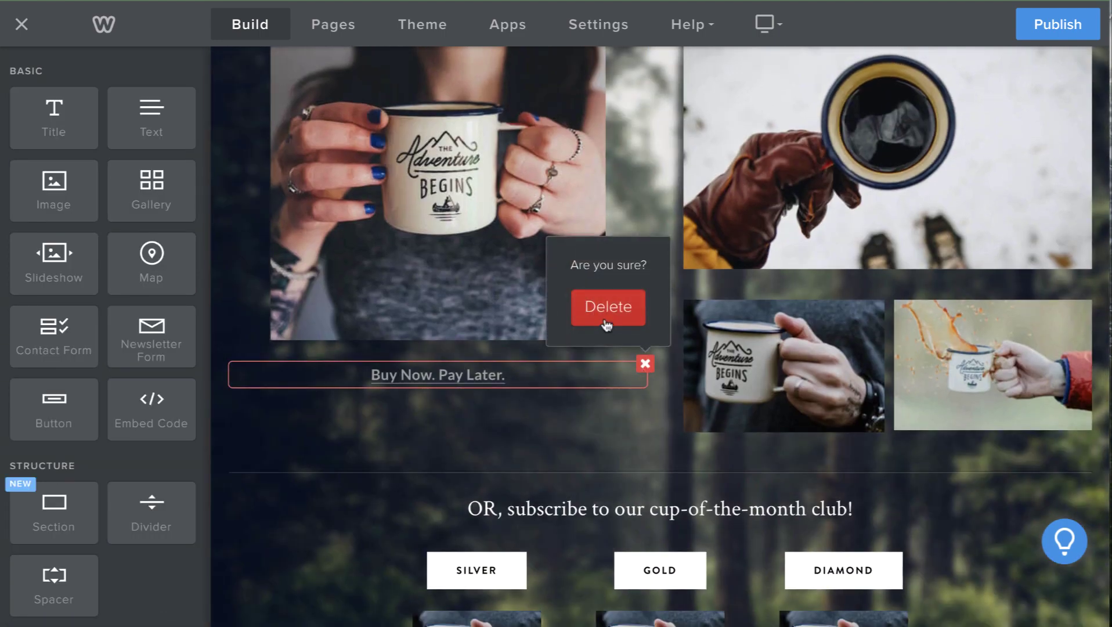
{"action": "left_click", "coordinate": [606, 308]}
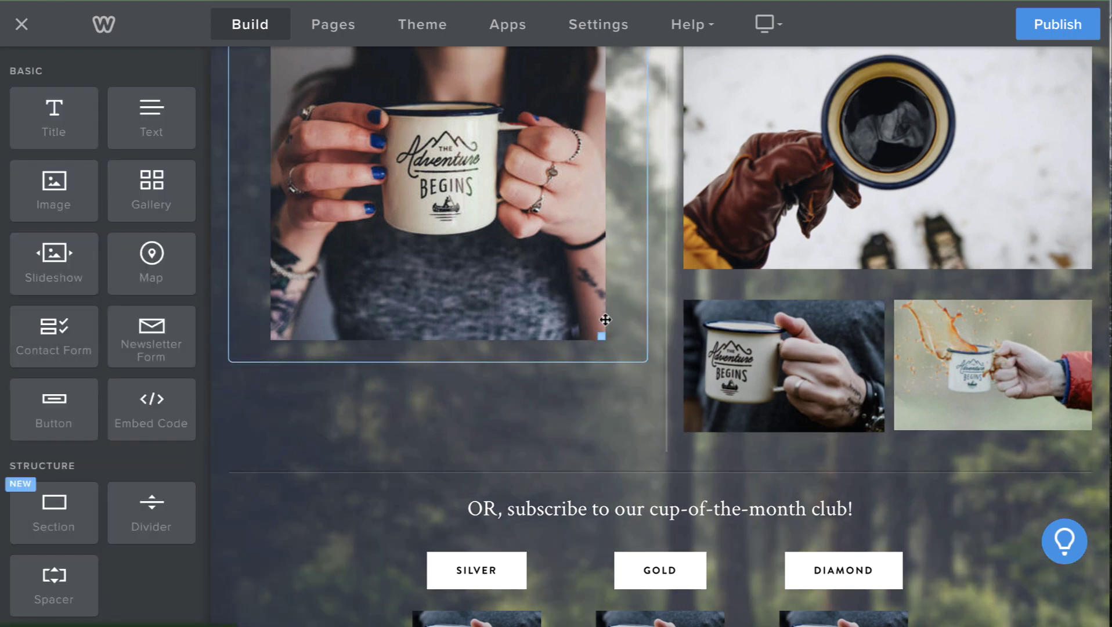
{"action": "scroll", "coordinate": [605, 319], "scroll_direction": "down", "scroll_amount": 5}
{"action": "left_click", "coordinate": [536, 273]}
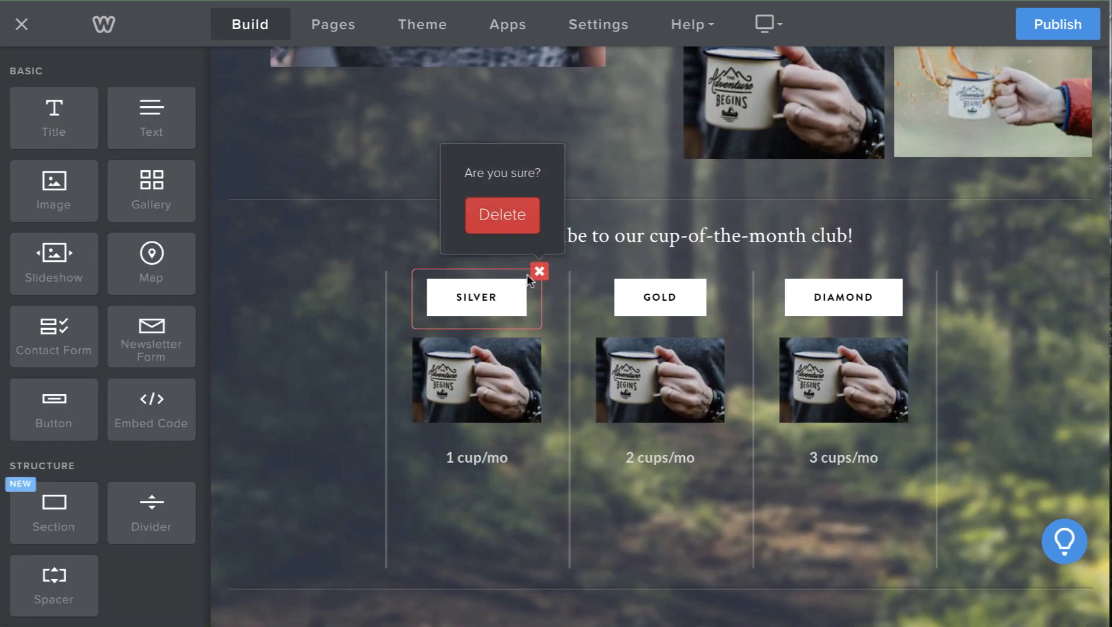
{"action": "left_click", "coordinate": [500, 213]}
Unlink the 1 cup/mo tier image and the main mug photo
{"action": "left_click", "coordinate": [532, 314]}
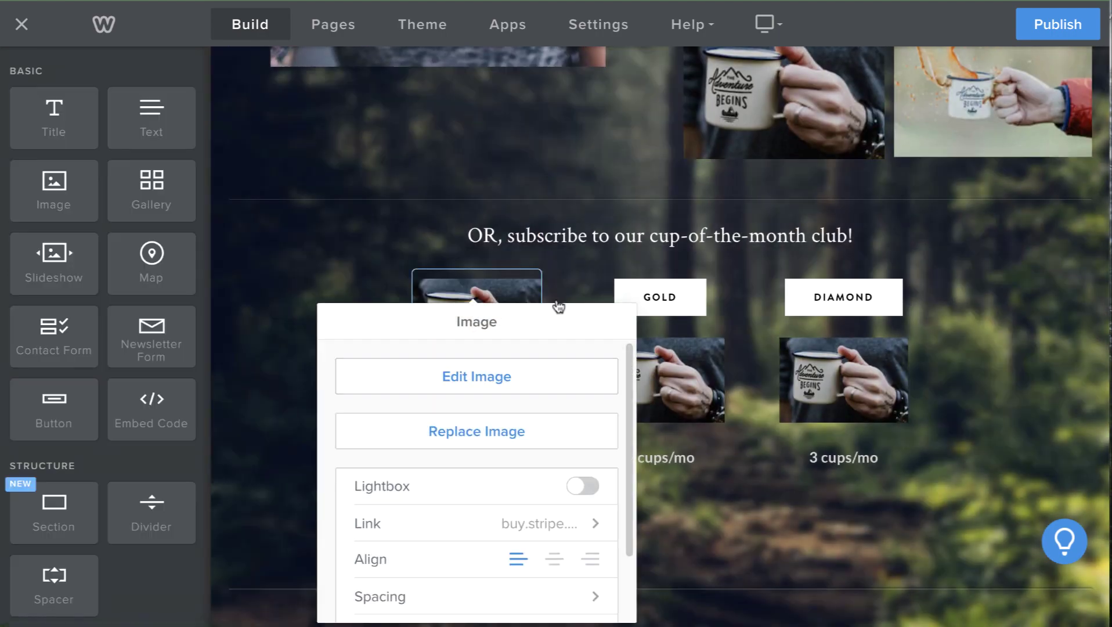
{"action": "left_click", "coordinate": [526, 521]}
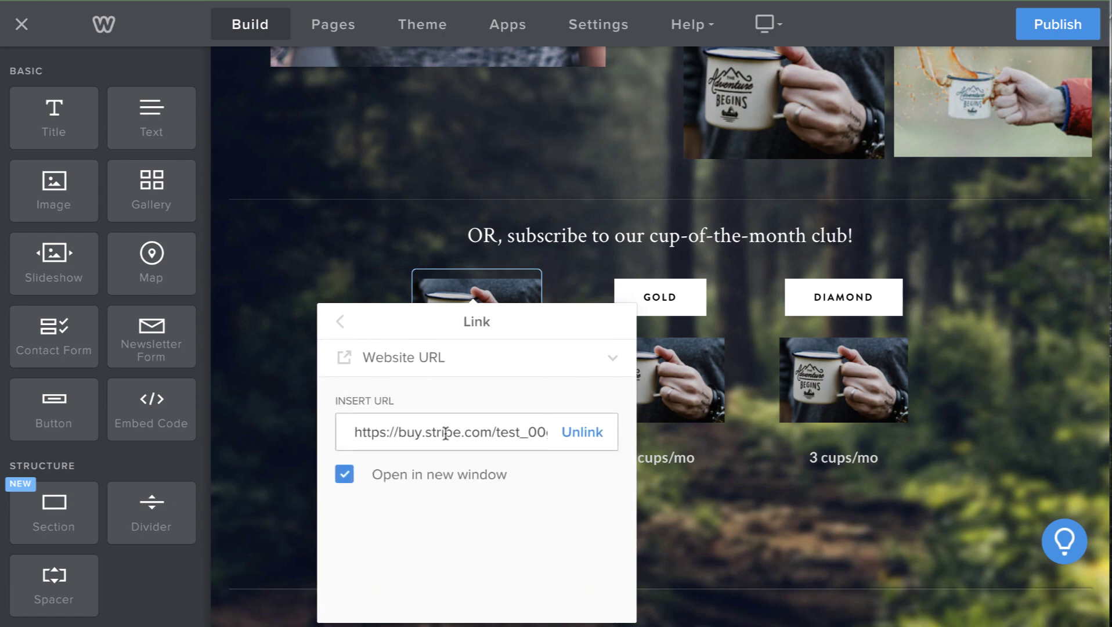
{"action": "left_click", "coordinate": [580, 434]}
{"action": "scroll", "coordinate": [317, 276], "scroll_direction": "up", "scroll_amount": 6}
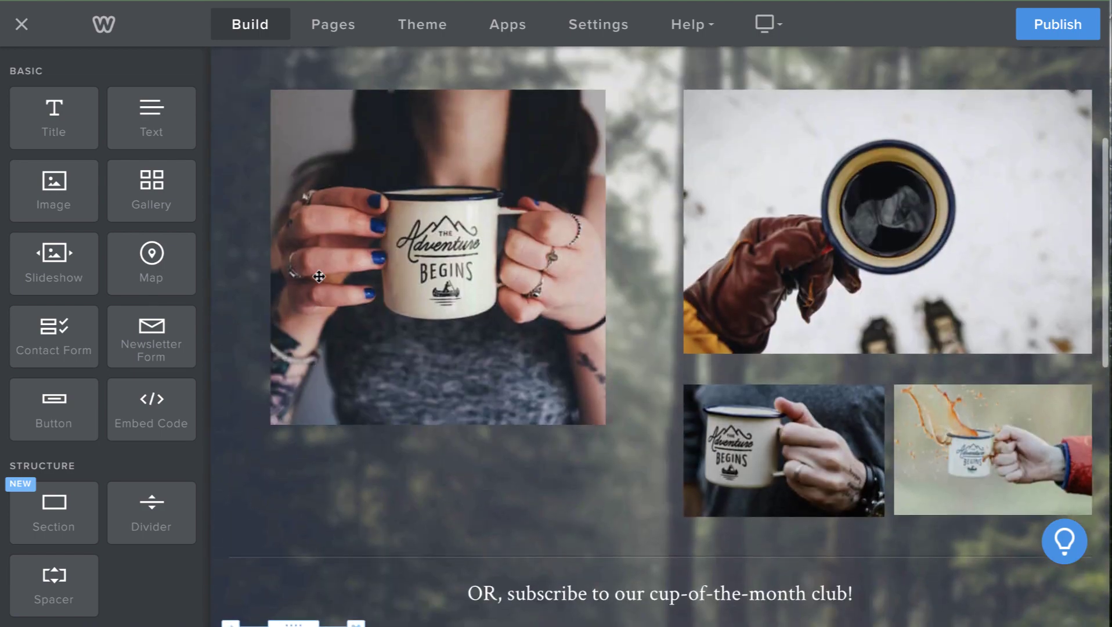
{"action": "left_click", "coordinate": [318, 277]}
{"action": "left_click", "coordinate": [508, 524]}
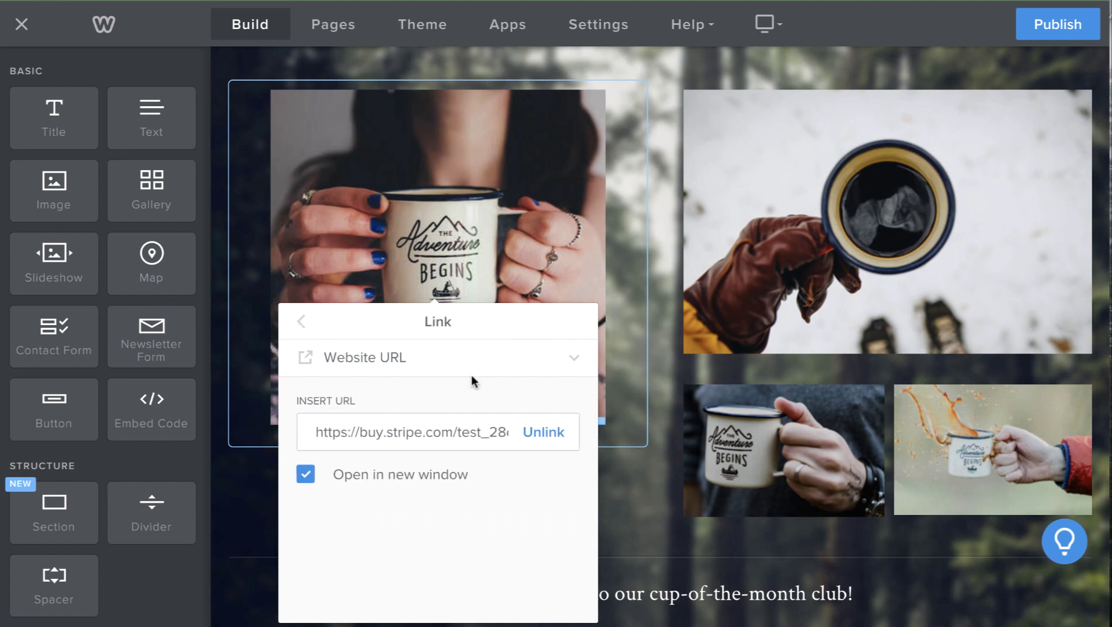
{"action": "left_click", "coordinate": [557, 432]}
{"action": "scroll", "coordinate": [604, 482], "scroll_direction": "down", "scroll_amount": 4}
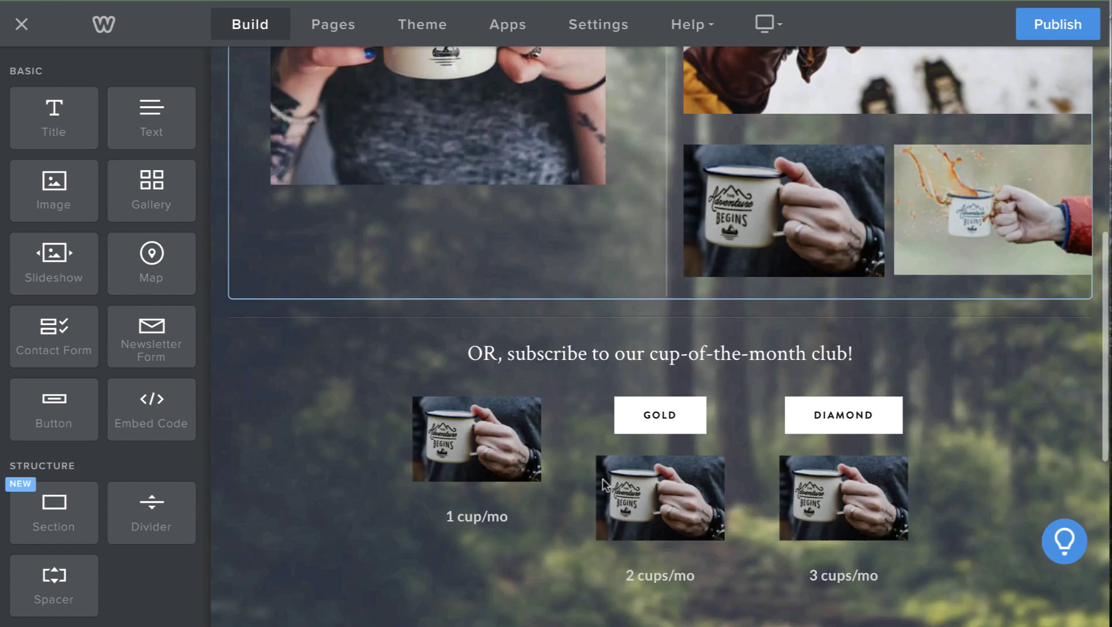
{"action": "scroll", "coordinate": [605, 482], "scroll_direction": "down", "scroll_amount": 1}
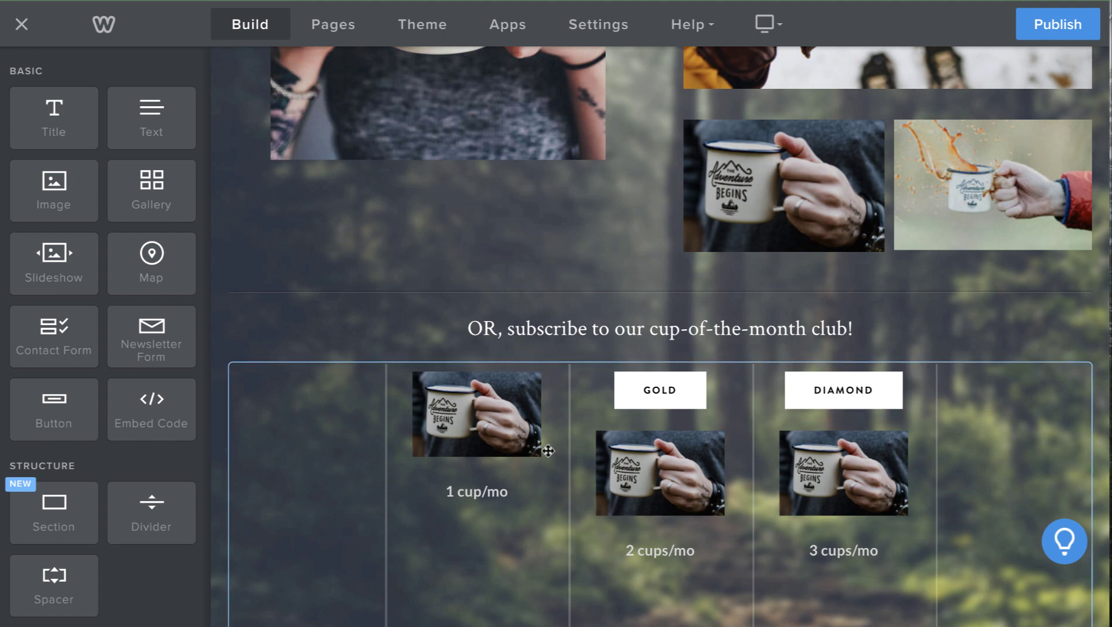
{"action": "scroll", "coordinate": [799, 505], "scroll_direction": "up", "scroll_amount": 5}
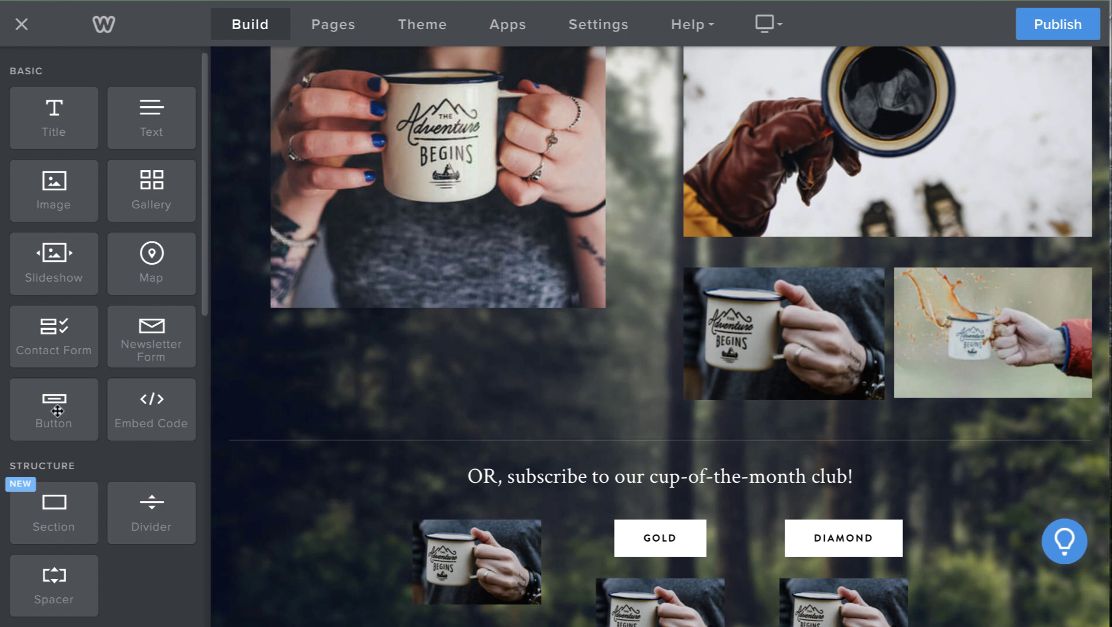
Add a button under the main mug photo labelled Buy Now
{"action": "left_click_drag", "start_coordinate": [54, 410], "coordinate": [396, 330]}
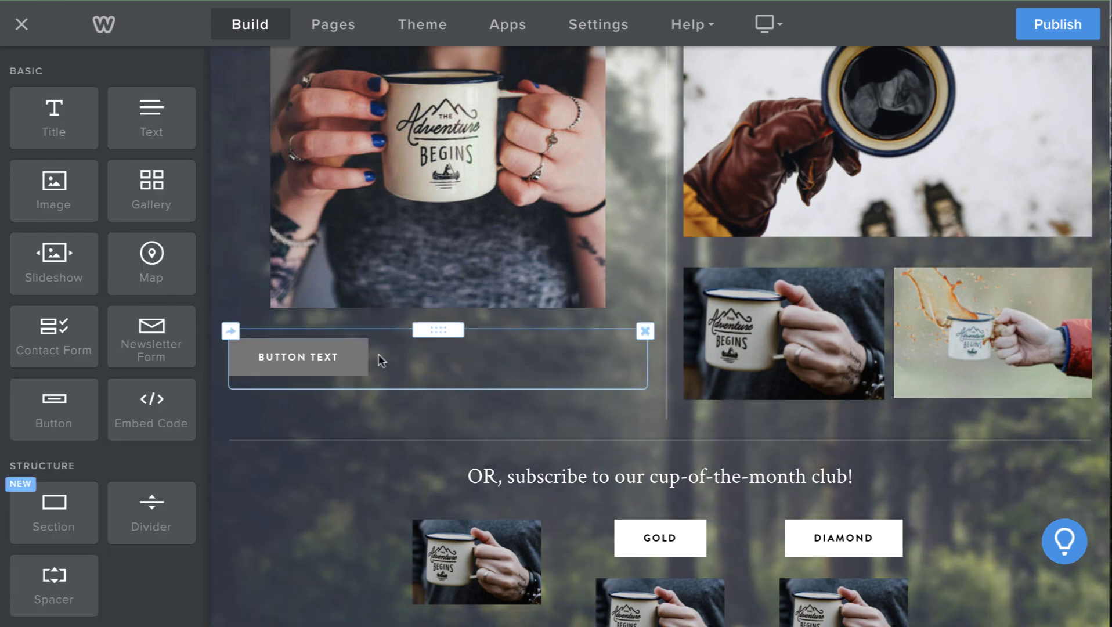
{"action": "left_click", "coordinate": [379, 360]}
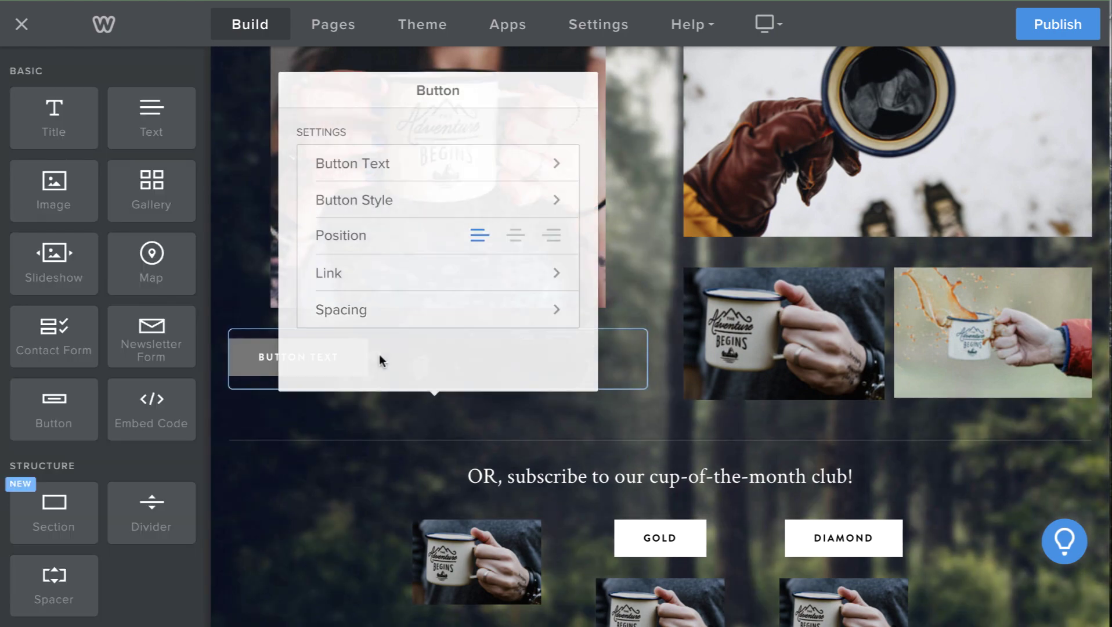
{"action": "left_click", "coordinate": [434, 155]}
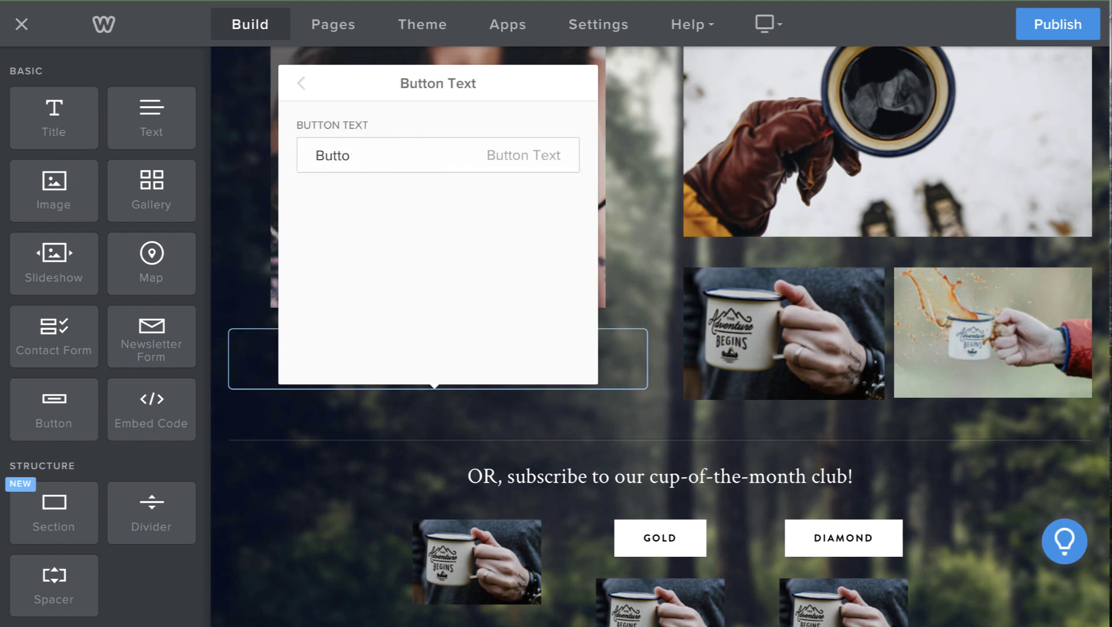
{"action": "left_click", "coordinate": [461, 431]}
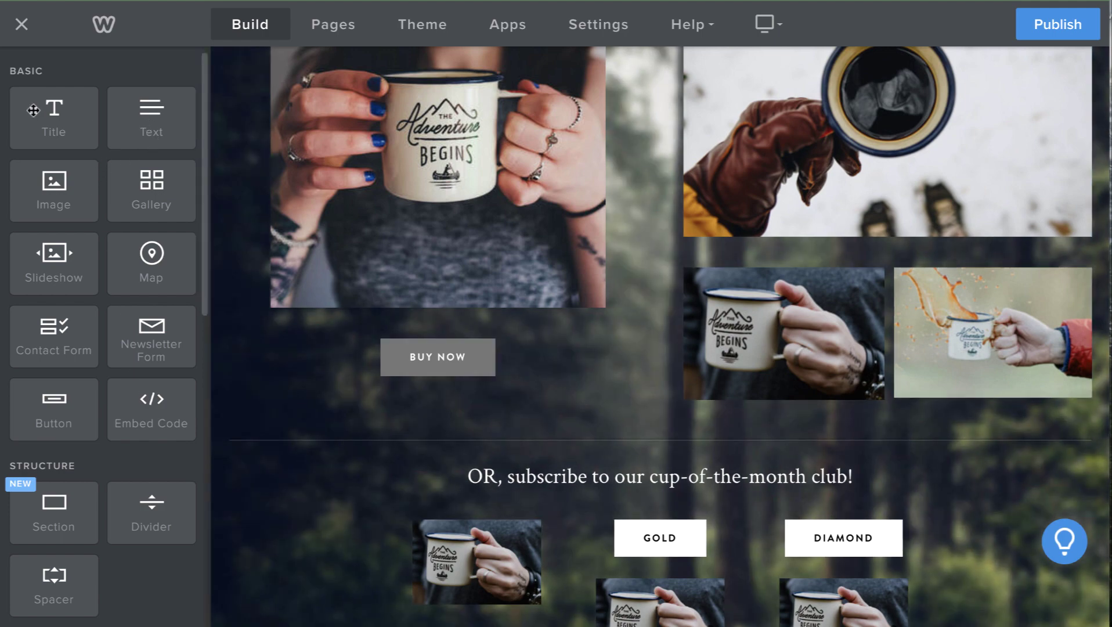
Add centre-aligned 'Buy Now and Pay Later.' text below the BUY NOW button
{"action": "left_click_drag", "start_coordinate": [152, 110], "coordinate": [422, 405]}
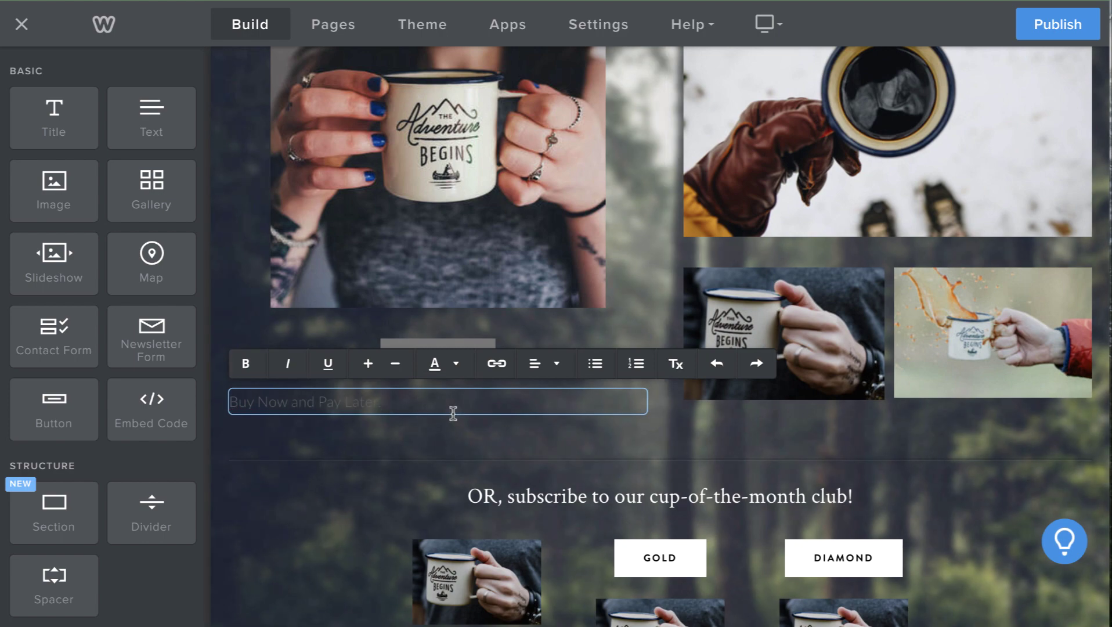
{"action": "left_click_drag", "start_coordinate": [451, 415], "coordinate": [174, 402]}
{"action": "left_click", "coordinate": [555, 365]}
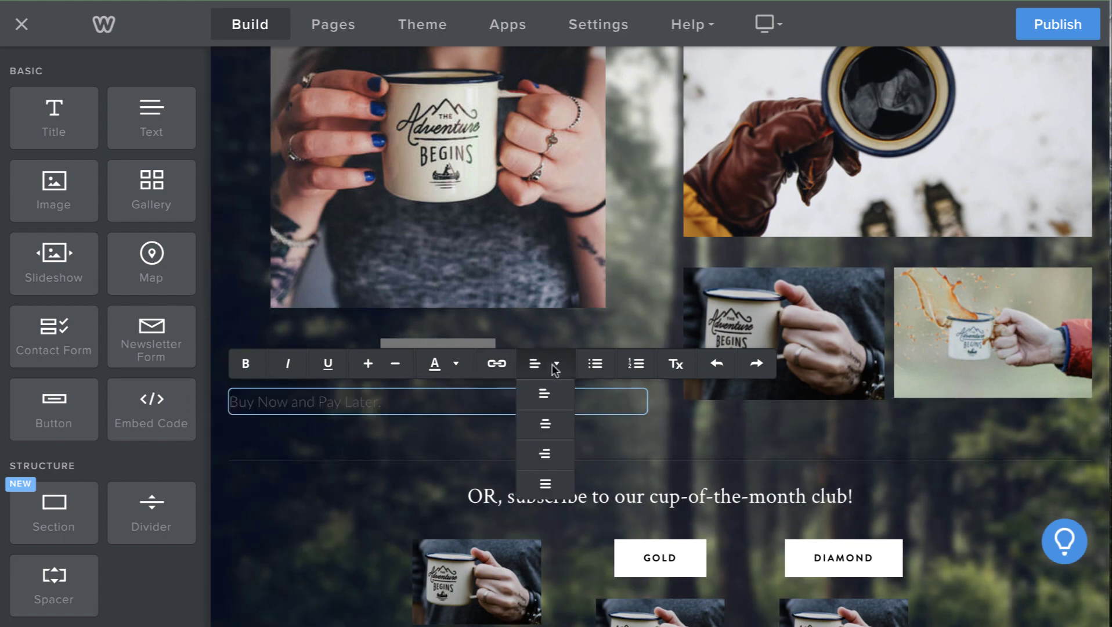
{"action": "left_click", "coordinate": [544, 424]}
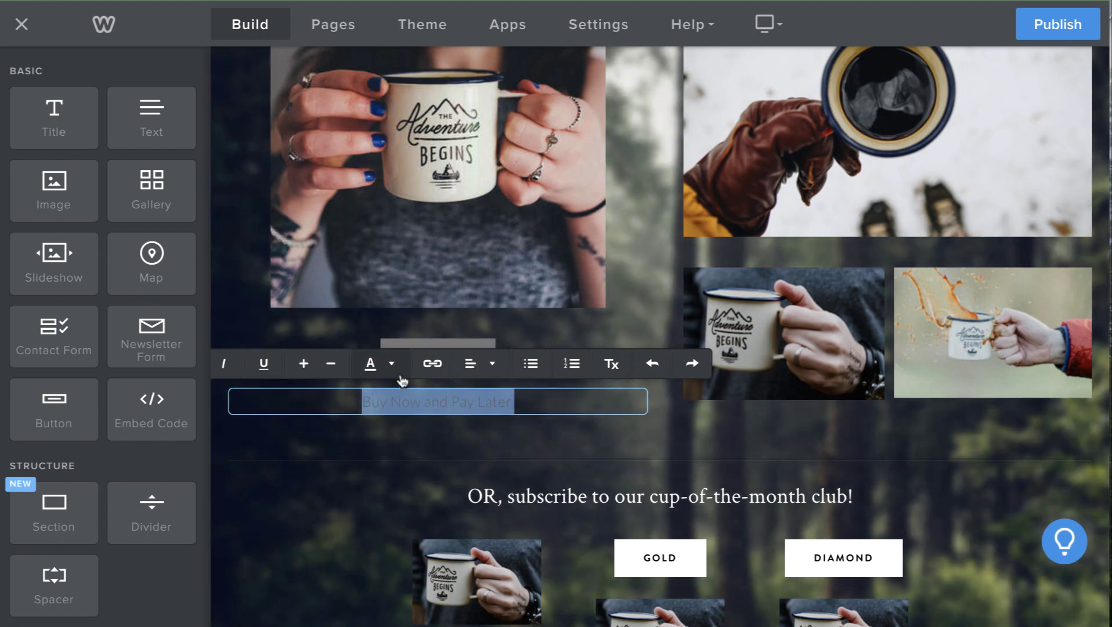
{"action": "left_click", "coordinate": [396, 372]}
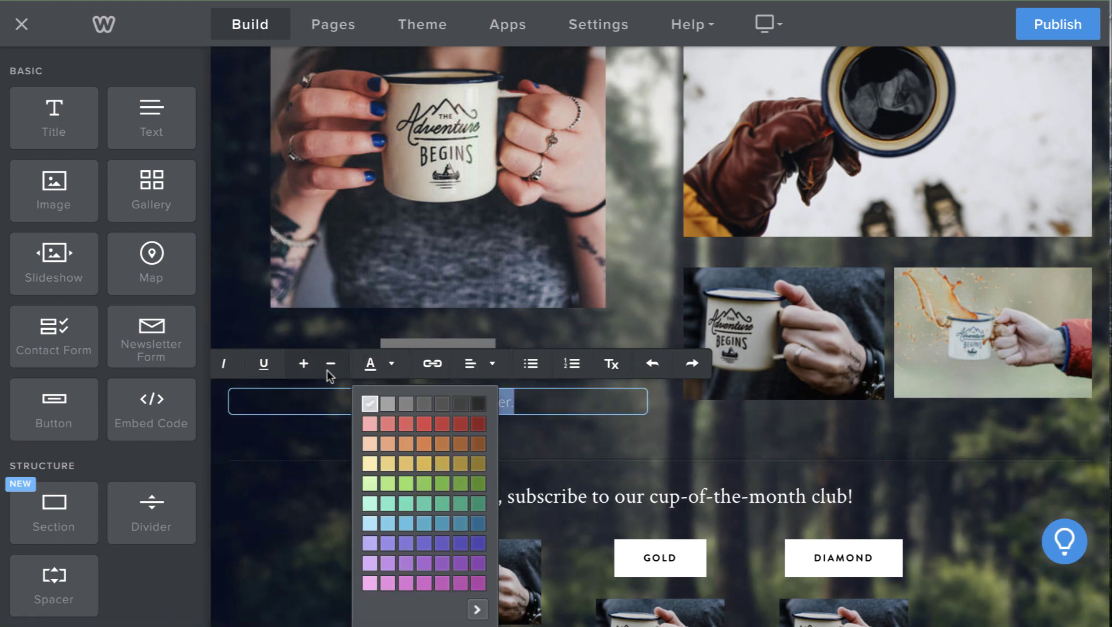
{"action": "key", "text": "Escape"}
{"action": "triple_click", "coordinate": [567, 401]}
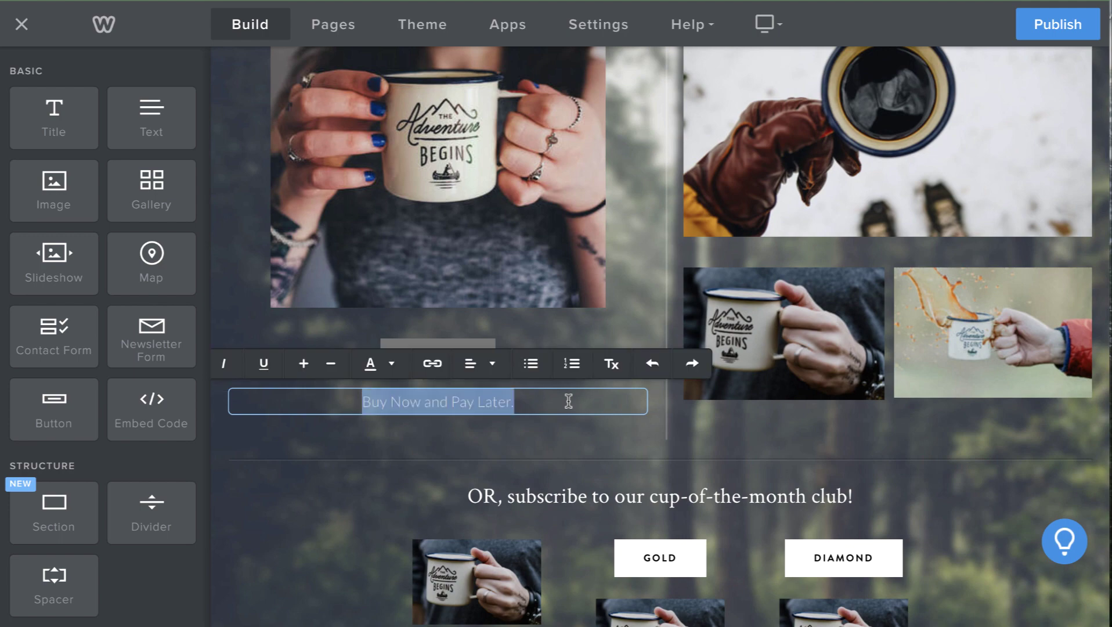
{"action": "left_click", "coordinate": [465, 473]}
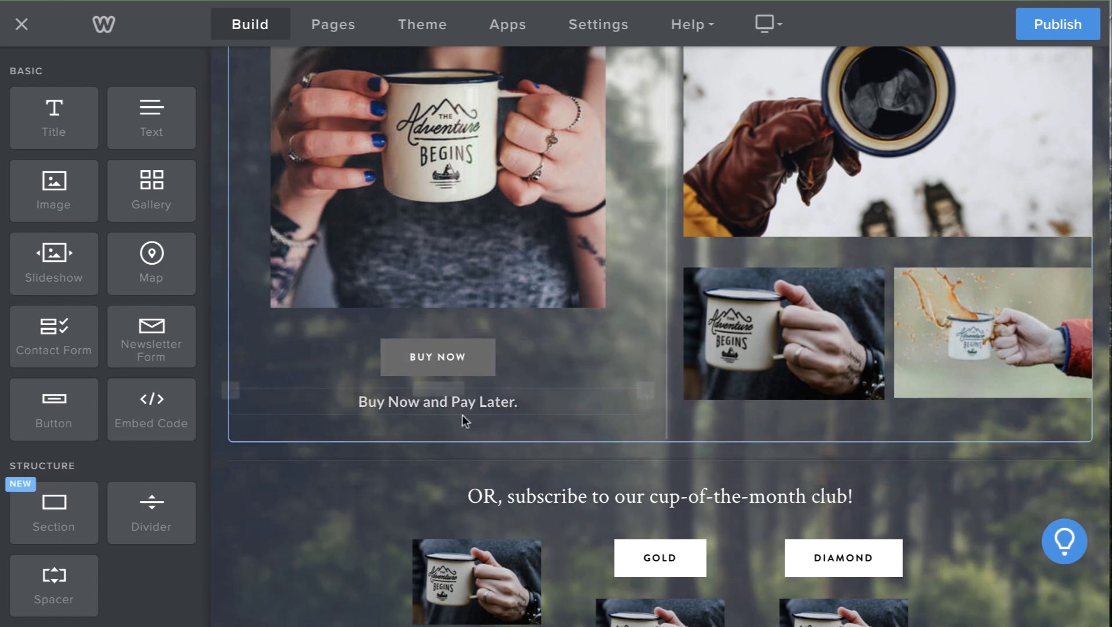
Duplicate the GOLD button into the 1 cup/mo column, then delete that copy
{"action": "scroll", "coordinate": [468, 397], "scroll_direction": "down", "scroll_amount": 3}
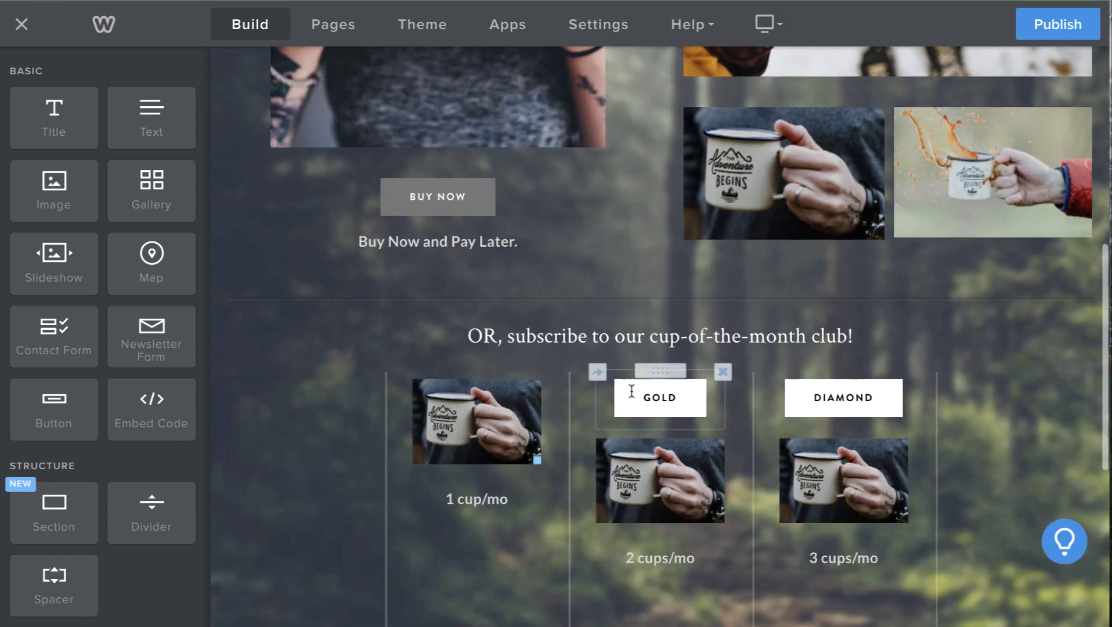
{"action": "left_click", "coordinate": [604, 373]}
{"action": "left_click", "coordinate": [698, 414]}
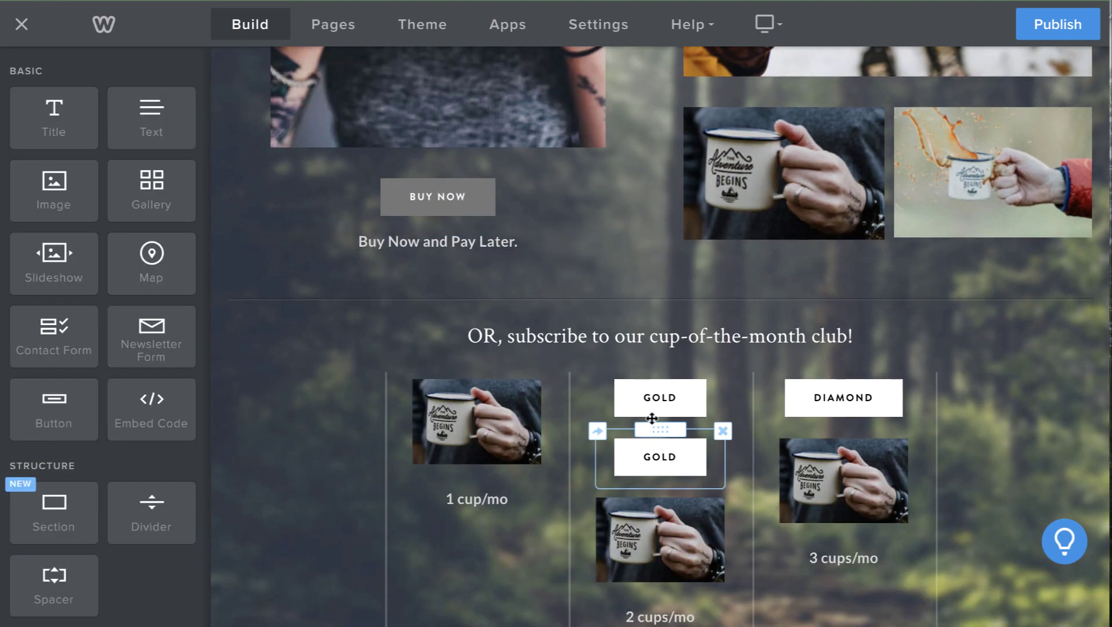
{"action": "left_click_drag", "start_coordinate": [656, 427], "coordinate": [494, 388]}
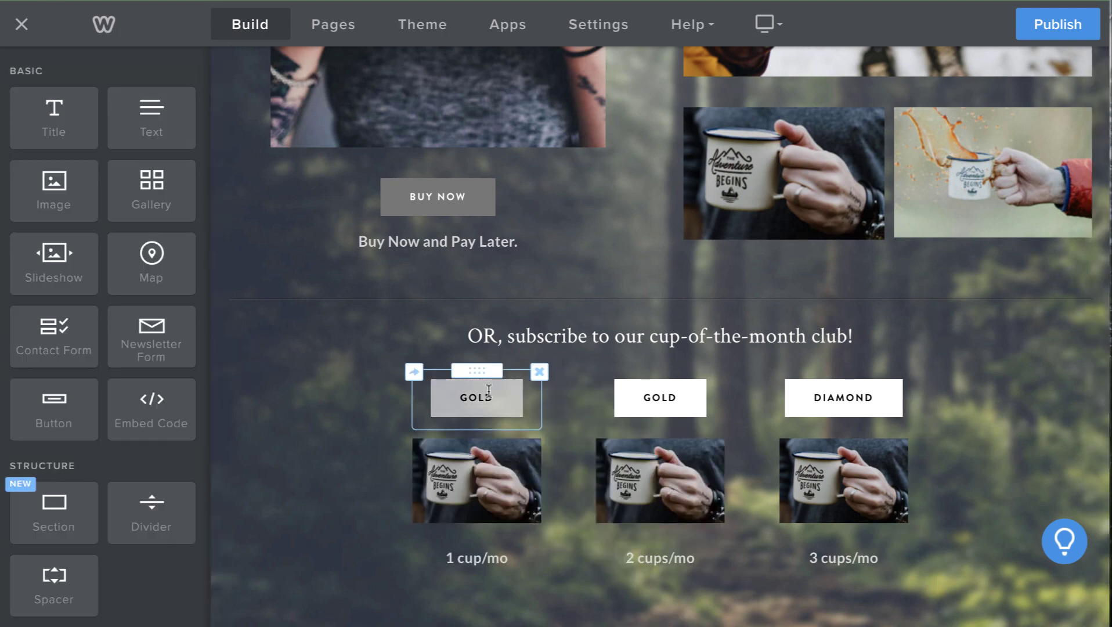
{"action": "left_click", "coordinate": [494, 388]}
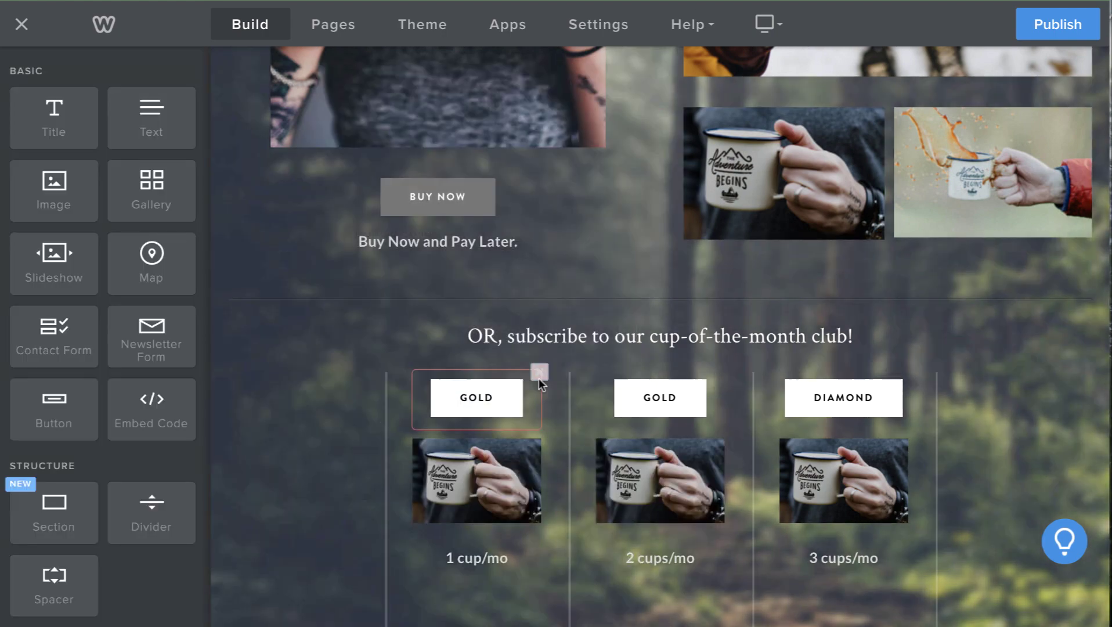
{"action": "left_click", "coordinate": [539, 372]}
{"action": "left_click", "coordinate": [503, 316]}
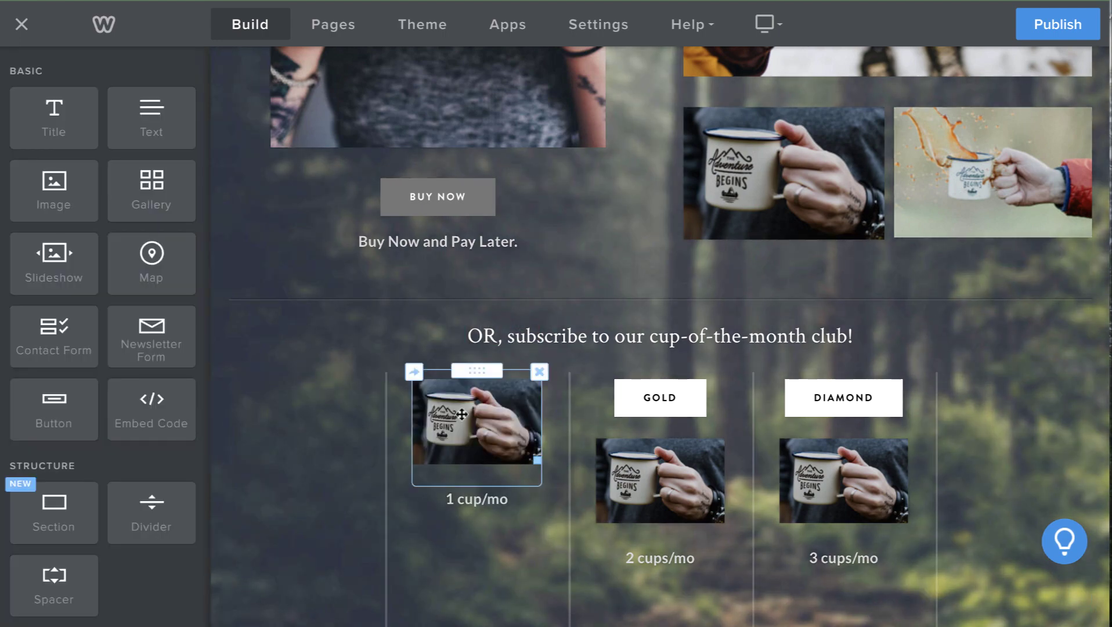
Place a new white-styled button above the 1 cup/mo image
{"action": "left_click", "coordinate": [462, 414]}
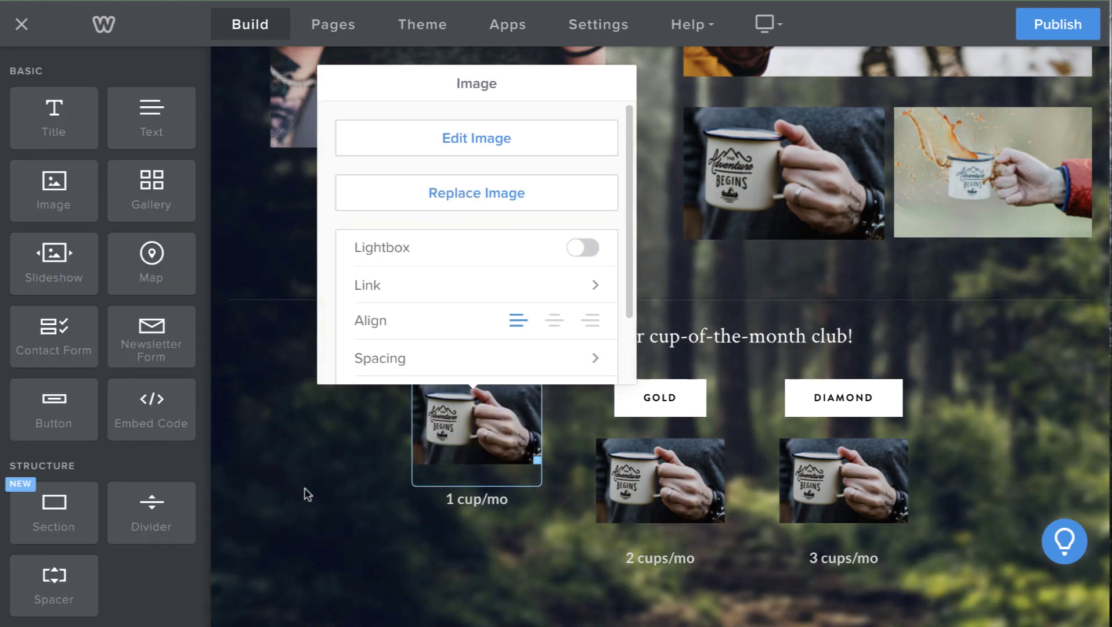
{"action": "left_click", "coordinate": [307, 491]}
{"action": "left_click_drag", "start_coordinate": [65, 402], "coordinate": [507, 399]}
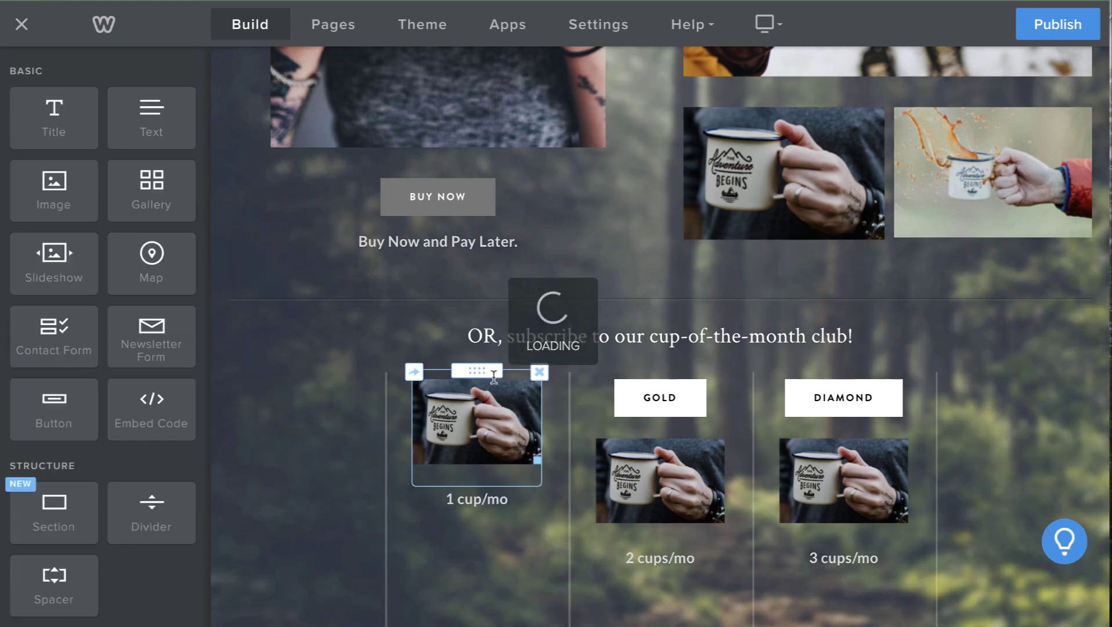
{"action": "left_click", "coordinate": [486, 390]}
{"action": "left_click", "coordinate": [474, 192]}
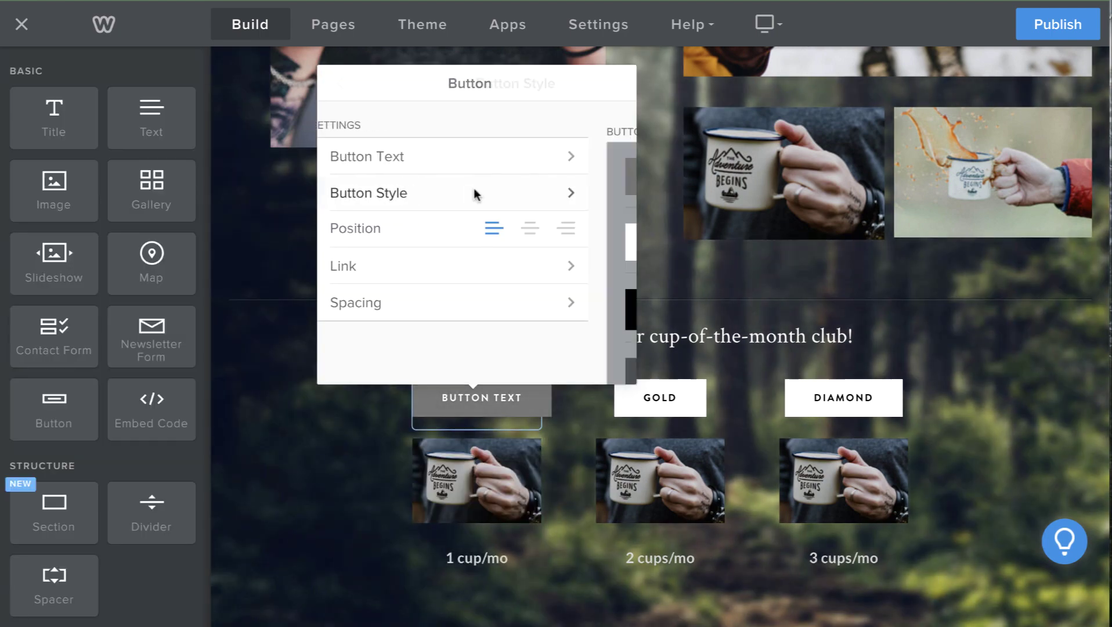
{"action": "left_click", "coordinate": [441, 243]}
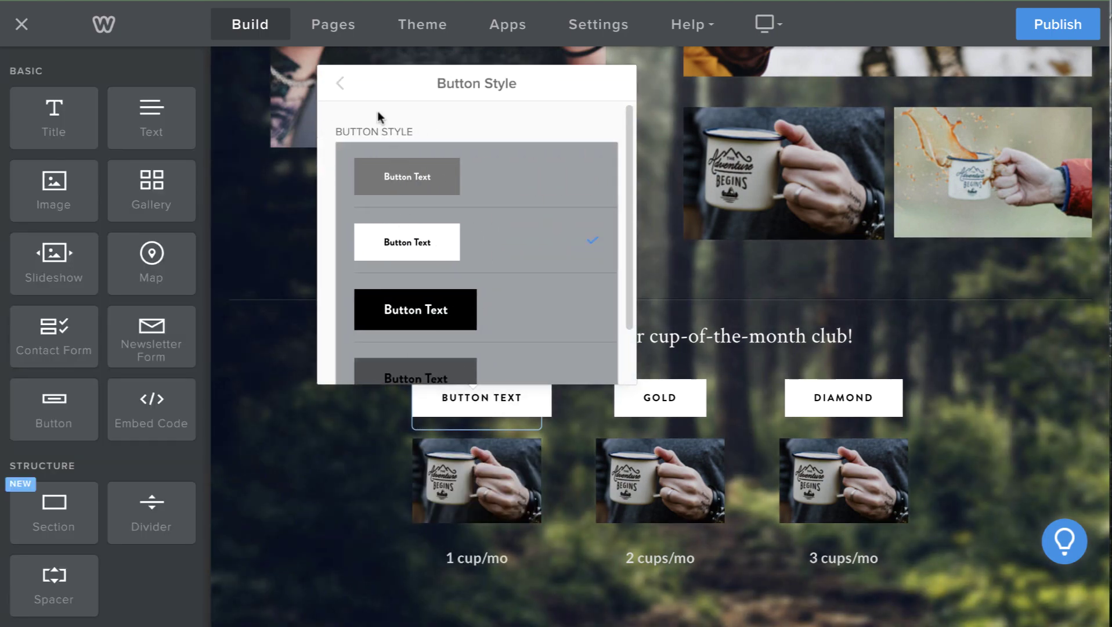
Change the new button's label to SILVER
{"action": "left_click", "coordinate": [340, 83]}
{"action": "left_click", "coordinate": [454, 169]}
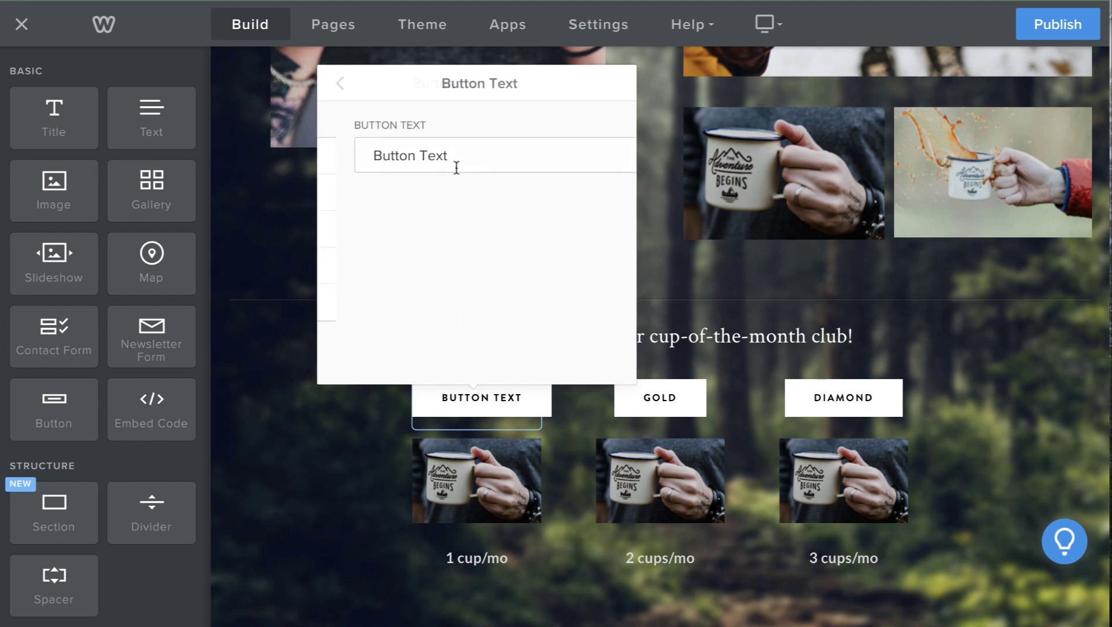
{"action": "double_click", "coordinate": [456, 168]}
{"action": "key", "text": "BackSpace"}
{"action": "key", "text": "BackSpace"}
{"action": "key", "text": "BackSpace"}
{"action": "key", "text": "BackSpace"}
{"action": "key", "text": "BackSpace"}
{"action": "key", "text": "BackSpace"}
{"action": "key", "text": "BackSpace"}
{"action": "key", "text": "BackSpace"}
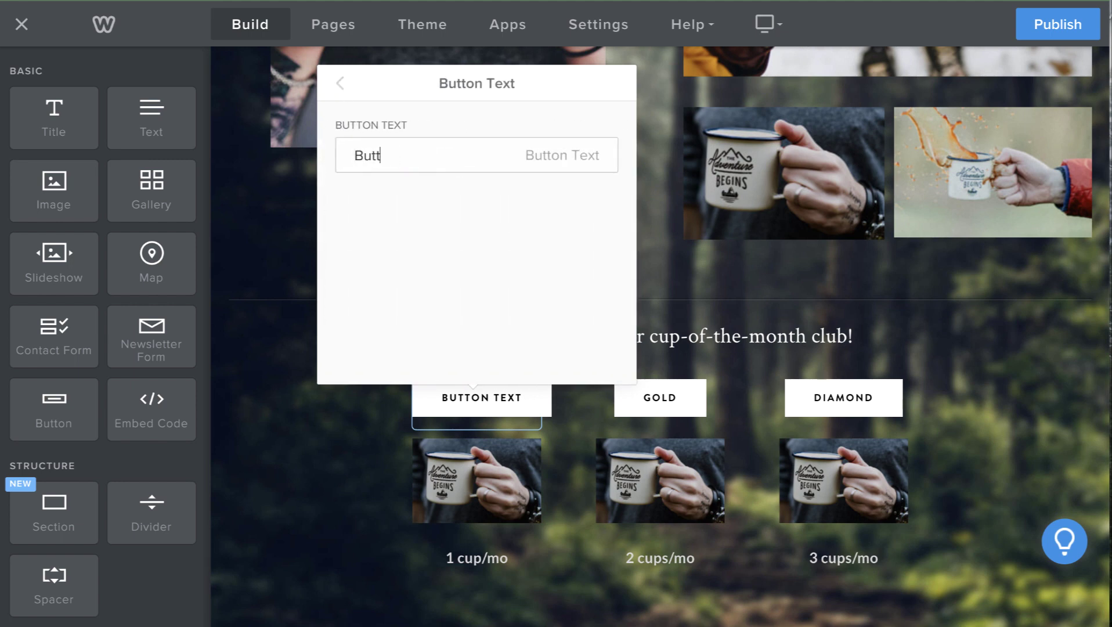
{"action": "type", "text": "SILVER"}
{"action": "left_click", "coordinate": [316, 434]}
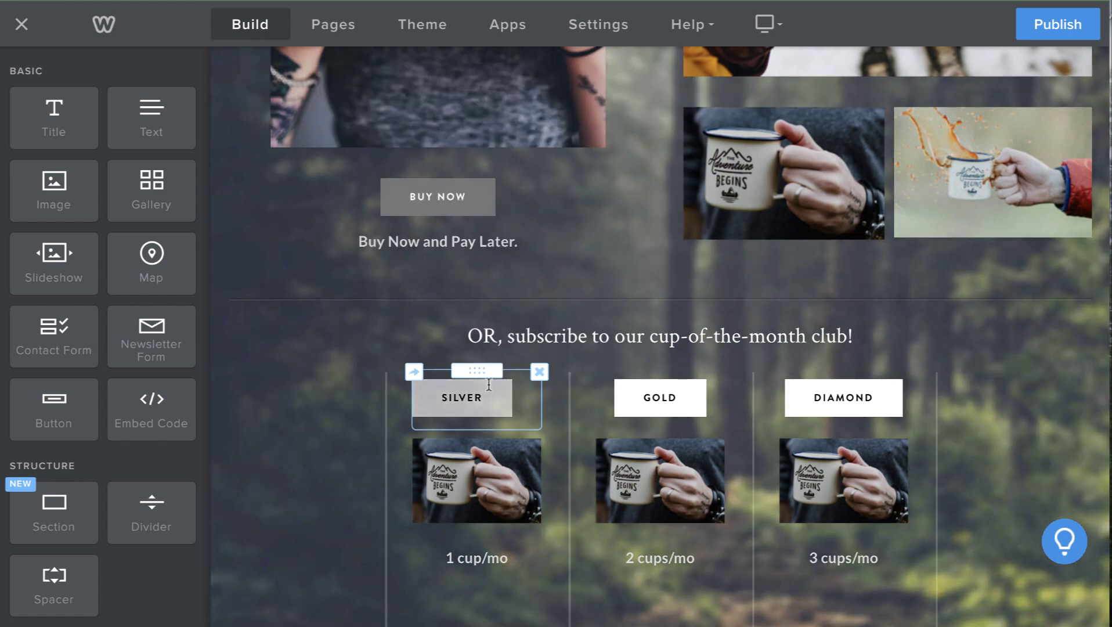
Centre the SILVER button in its column above the 1 cup/mo image
{"action": "left_click", "coordinate": [488, 384]}
{"action": "left_click", "coordinate": [555, 229]}
{"action": "left_click", "coordinate": [873, 308]}
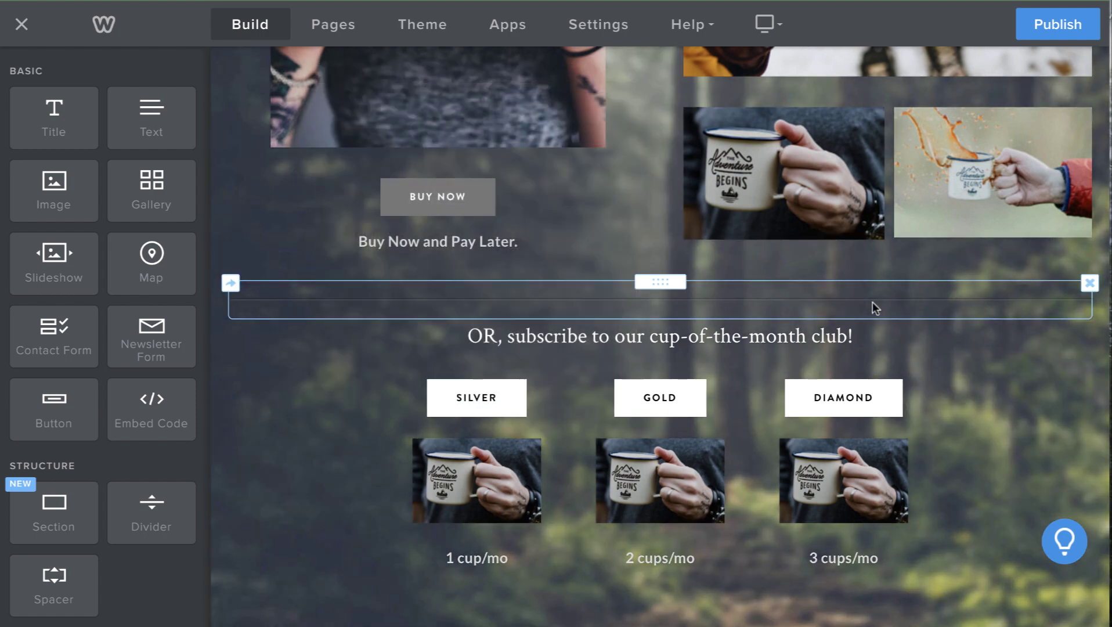
{"action": "scroll", "coordinate": [872, 302], "scroll_direction": "down", "scroll_amount": 8}
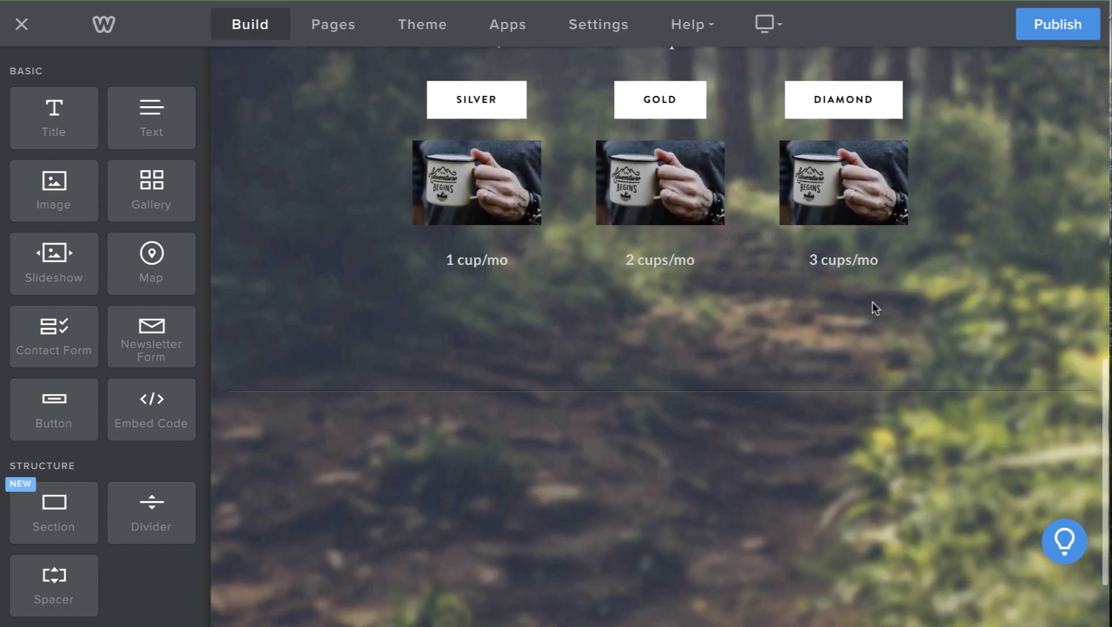
{"action": "scroll", "coordinate": [872, 303], "scroll_direction": "up", "scroll_amount": 11}
{"action": "scroll", "coordinate": [873, 301], "scroll_direction": "up", "scroll_amount": 5}
{"action": "scroll", "coordinate": [872, 302], "scroll_direction": "down", "scroll_amount": 7}
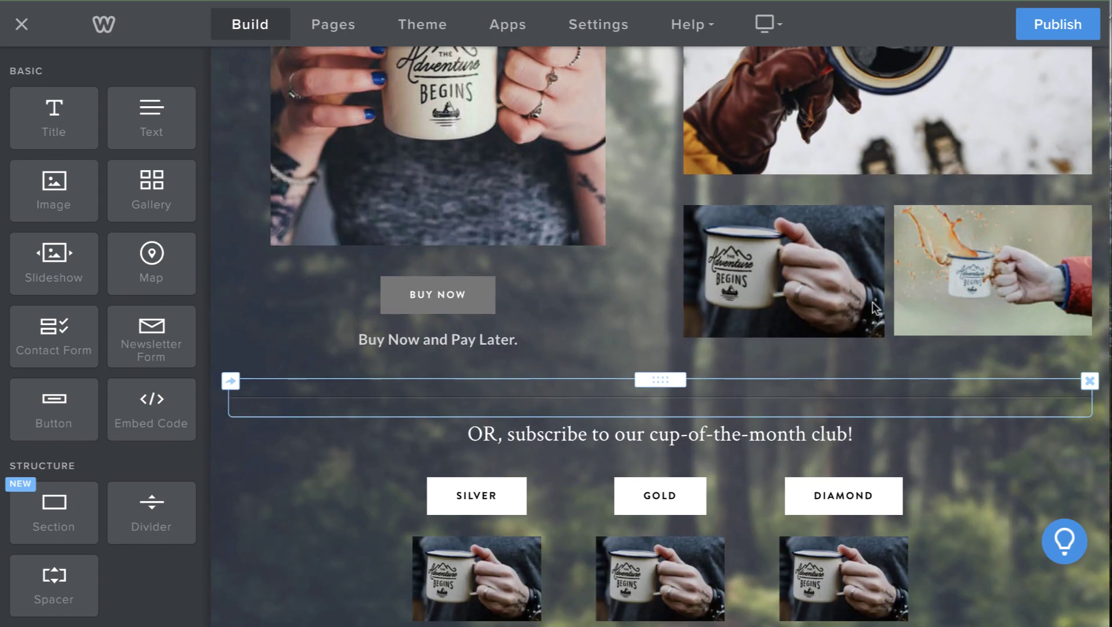
{"action": "scroll", "coordinate": [873, 301], "scroll_direction": "down", "scroll_amount": 2}
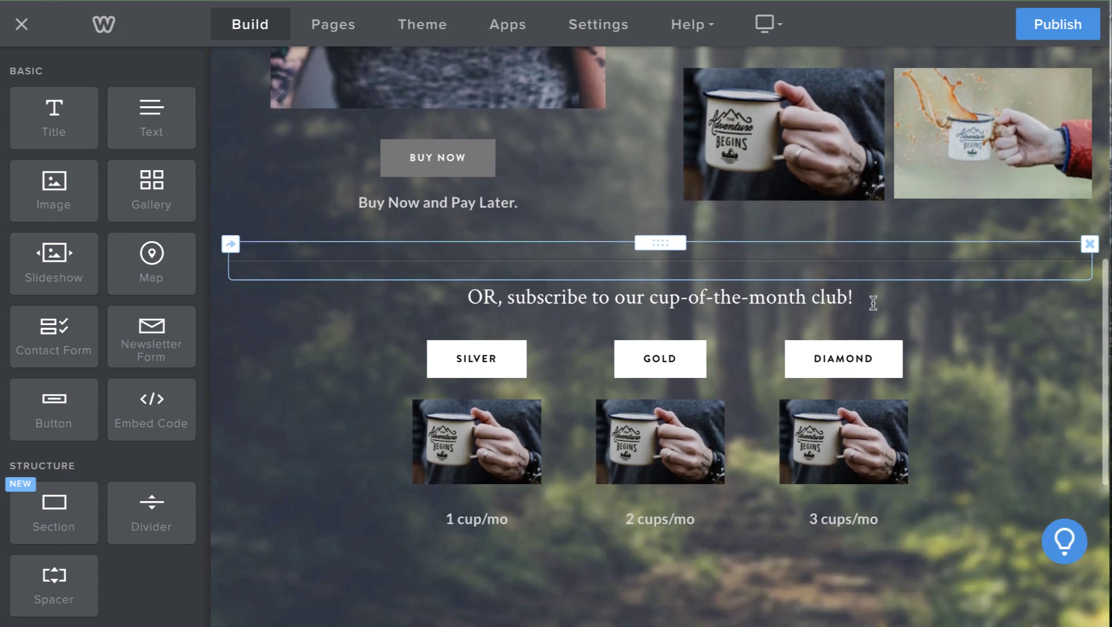
{"action": "scroll", "coordinate": [872, 302], "scroll_direction": "up", "scroll_amount": 8}
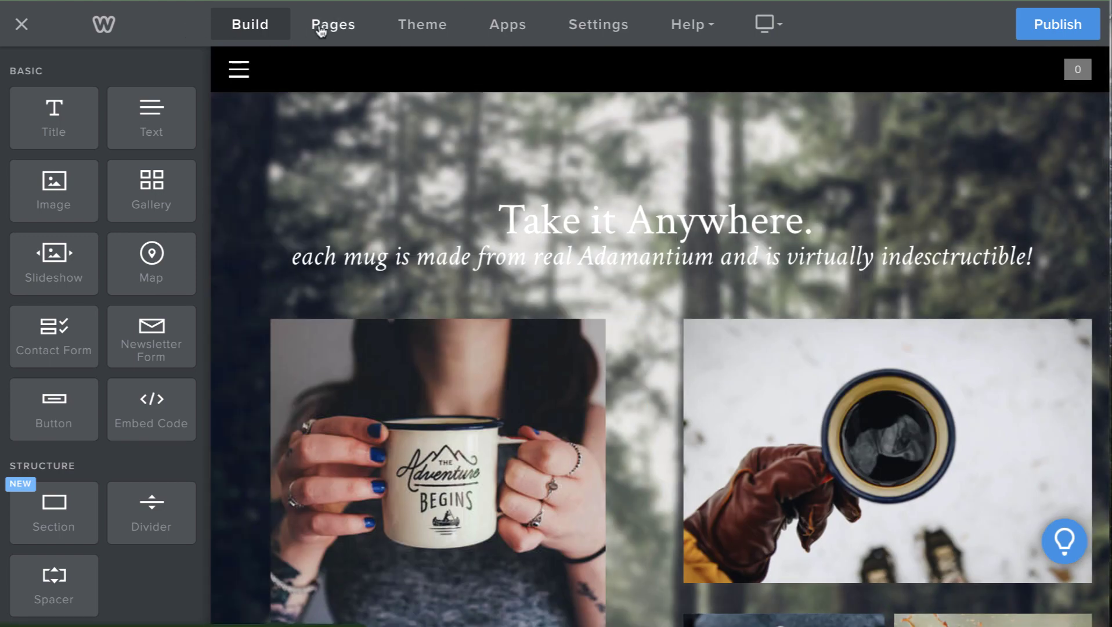
Find and delete the Customer Portal page in the page list, then publish the site
{"action": "left_click", "coordinate": [318, 27]}
{"action": "key", "text": "ctrl+f"}
{"action": "type", "text": "customet"}
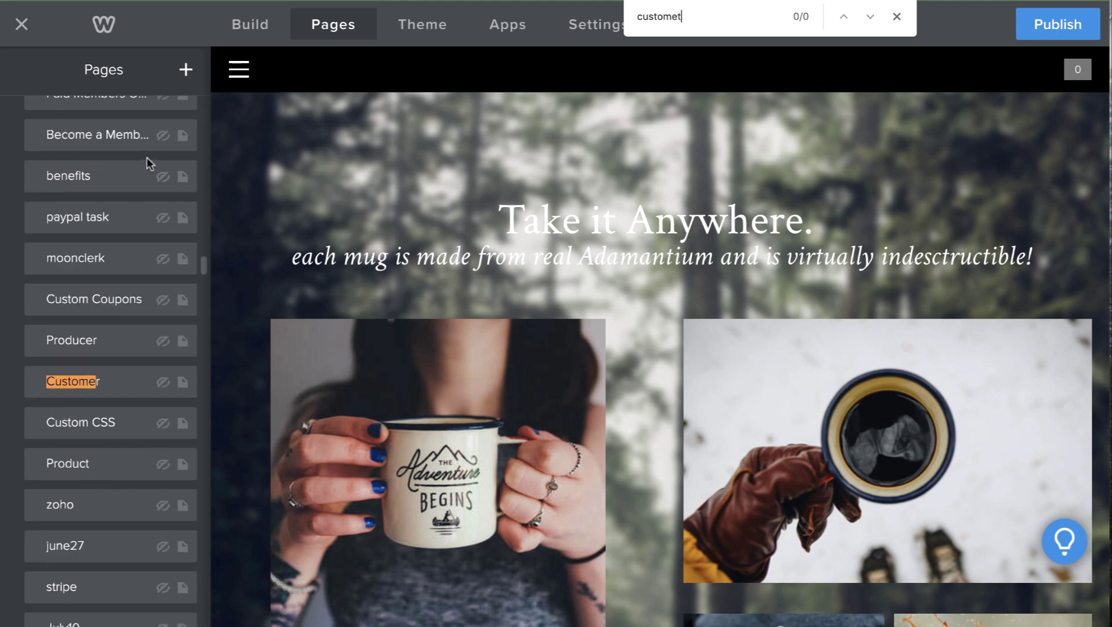
{"action": "key", "text": "BackSpace"}
{"action": "type", "text": "r"}
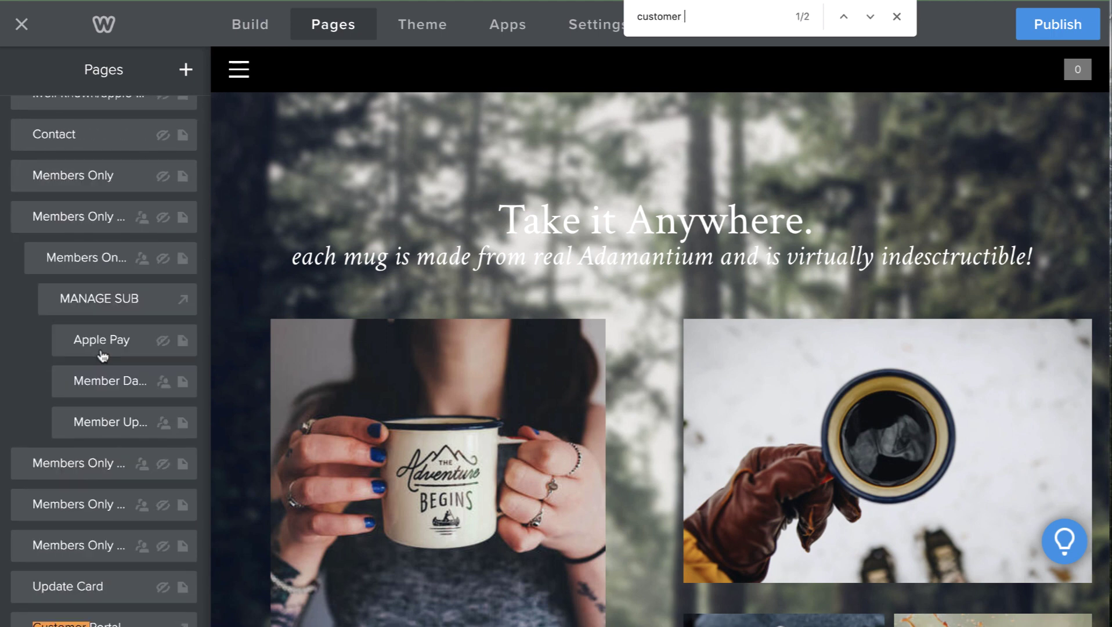
{"action": "type", "text": " pro"}
{"action": "key", "text": "BackSpace"}
{"action": "key", "text": "BackSpace"}
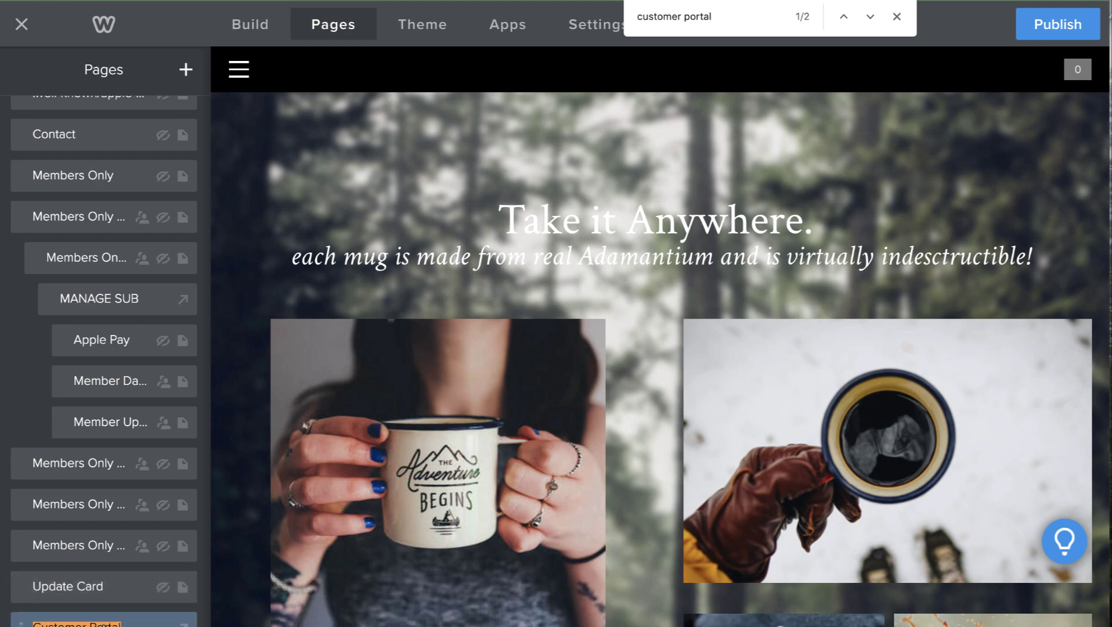
{"action": "left_click", "coordinate": [87, 621]}
{"action": "left_click", "coordinate": [75, 378]}
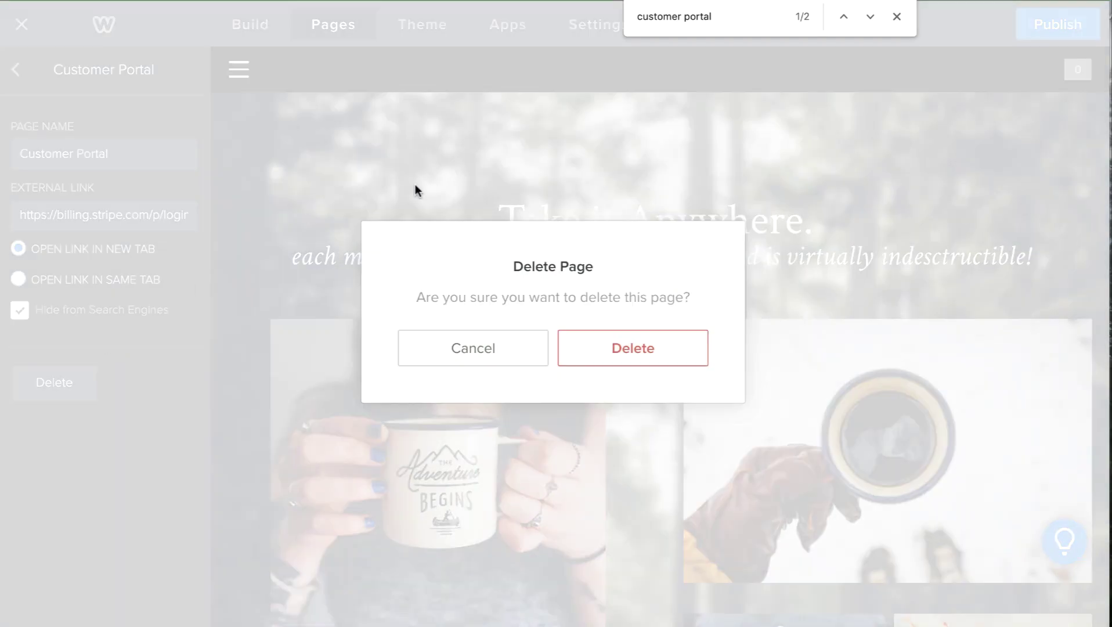
{"action": "left_click", "coordinate": [671, 357]}
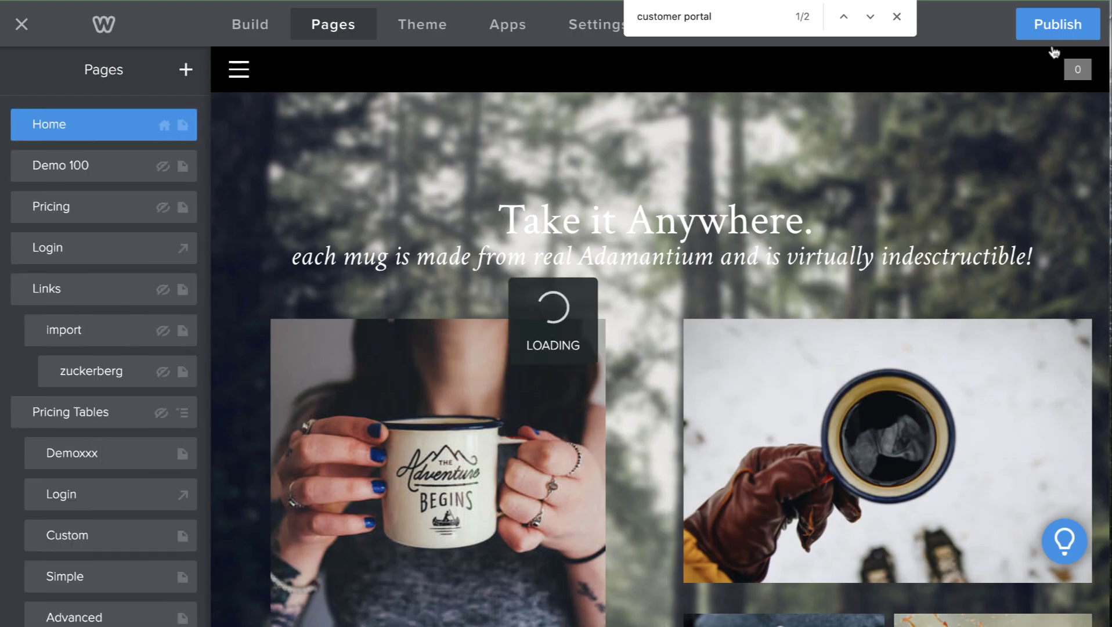
{"action": "left_click", "coordinate": [1072, 29]}
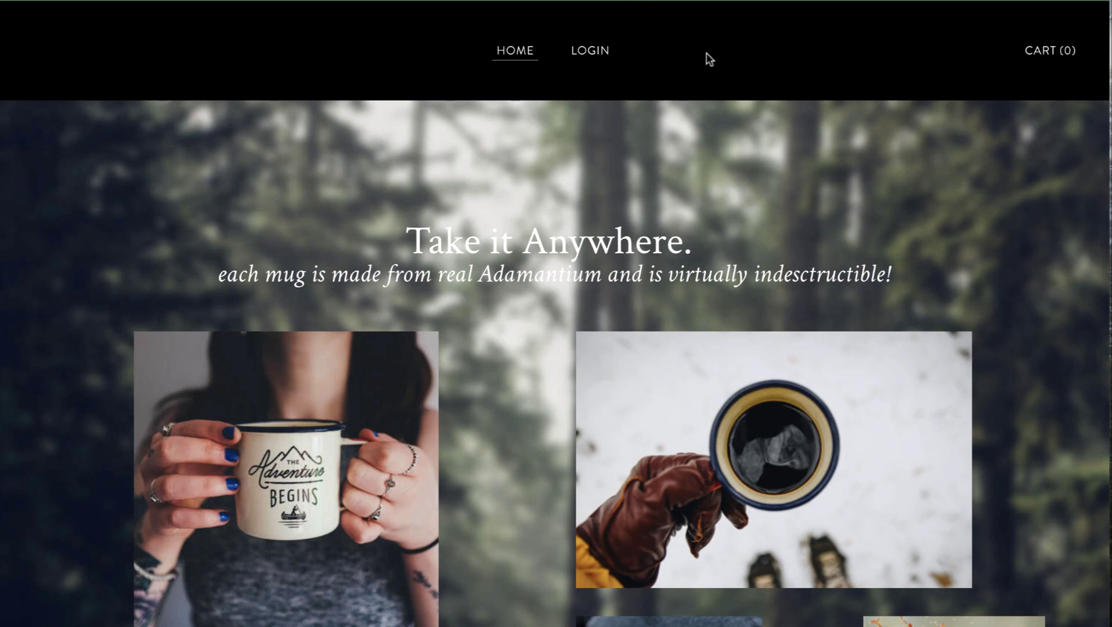
Scroll the live site to the subscription tiers and test the SILVER button
{"action": "scroll", "coordinate": [548, 236], "scroll_direction": "down", "scroll_amount": 8}
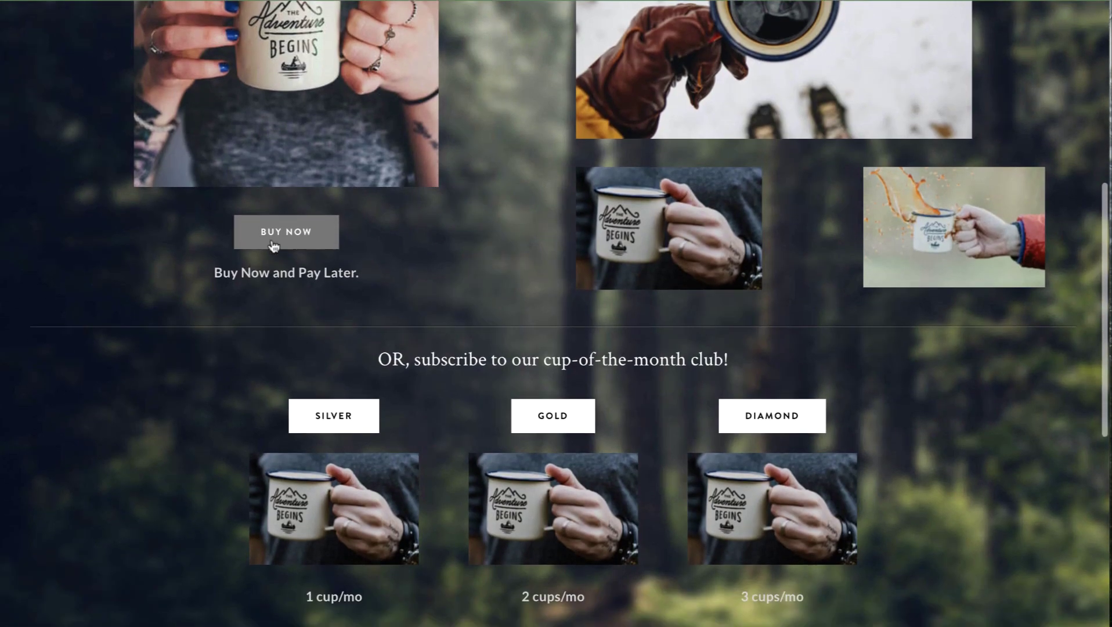
{"action": "left_click", "coordinate": [335, 427]}
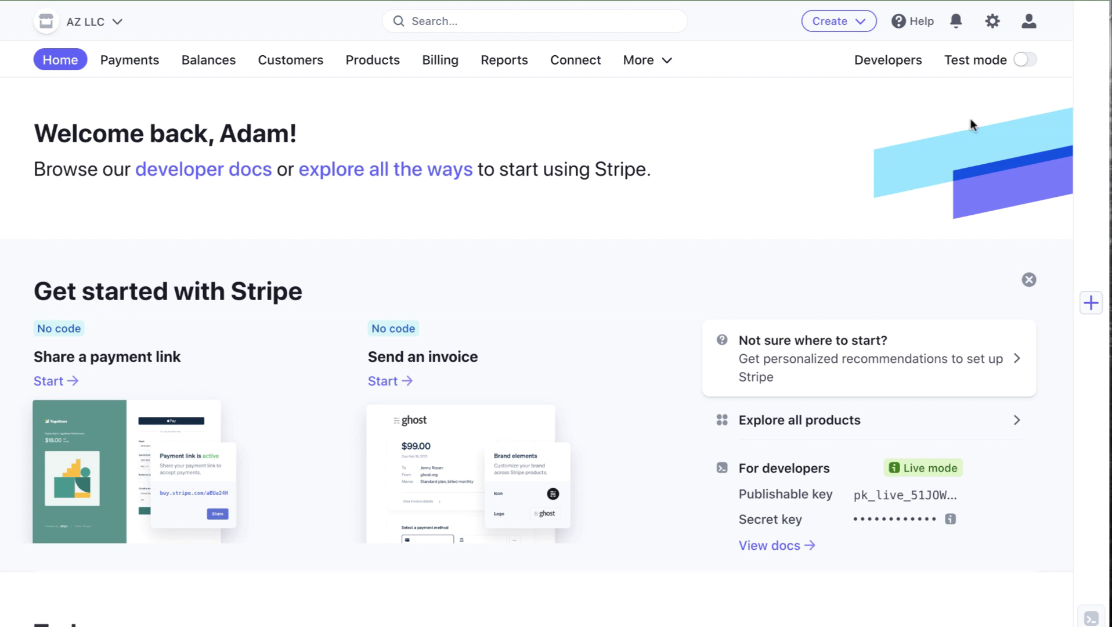
Turn on Stripe test mode, find the Customer portal settings via search, and copy the test portal link
{"action": "left_click", "coordinate": [1026, 60]}
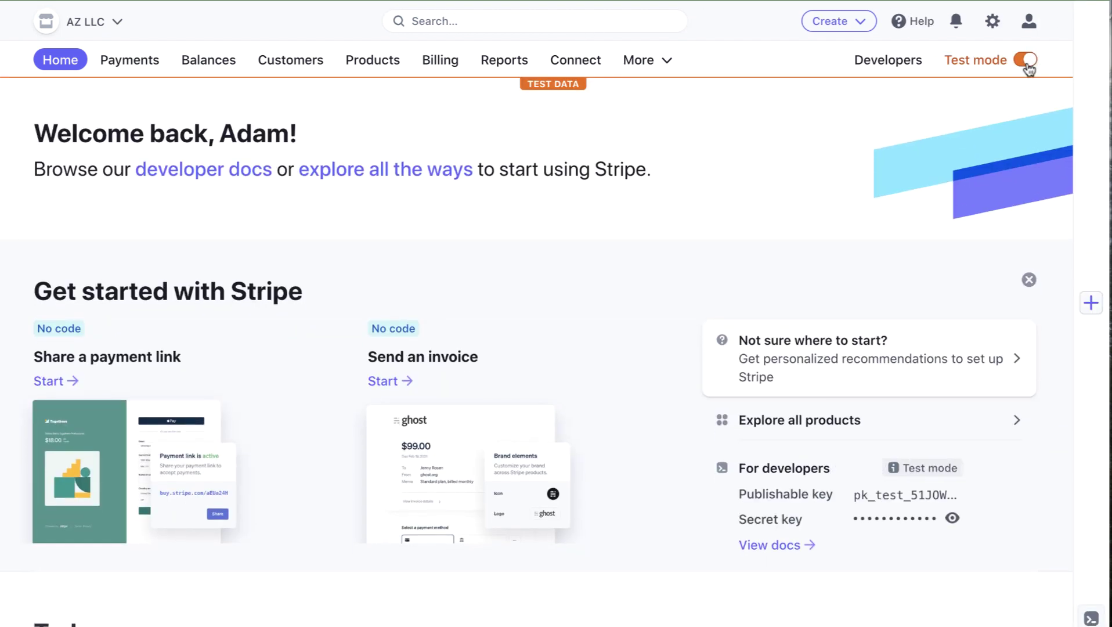
{"action": "left_click", "coordinate": [632, 19]}
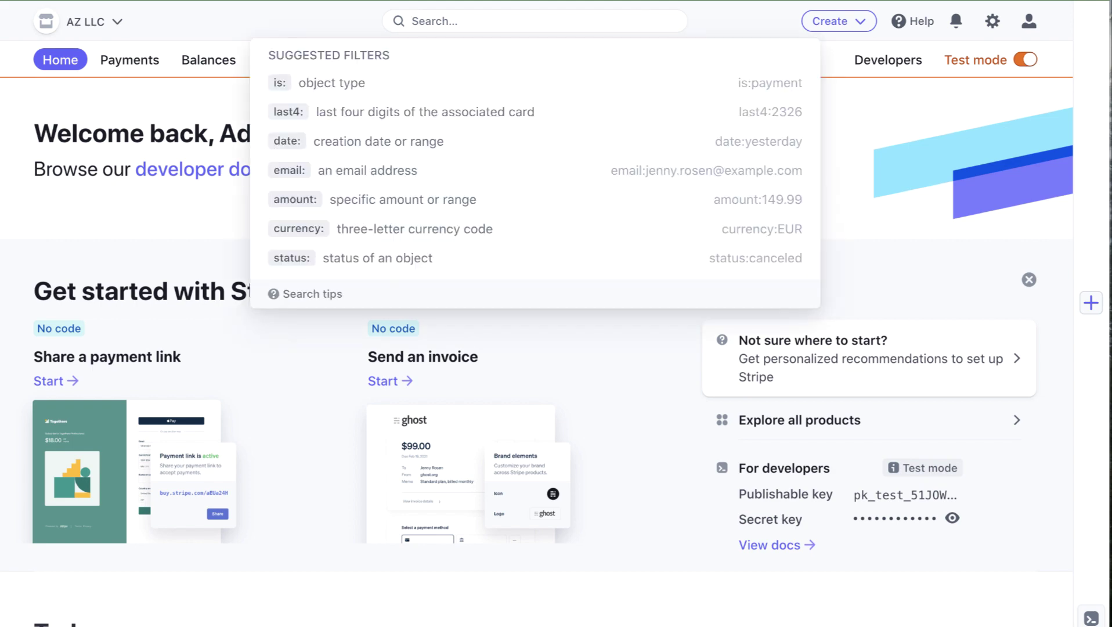
{"action": "type", "text": "customer"}
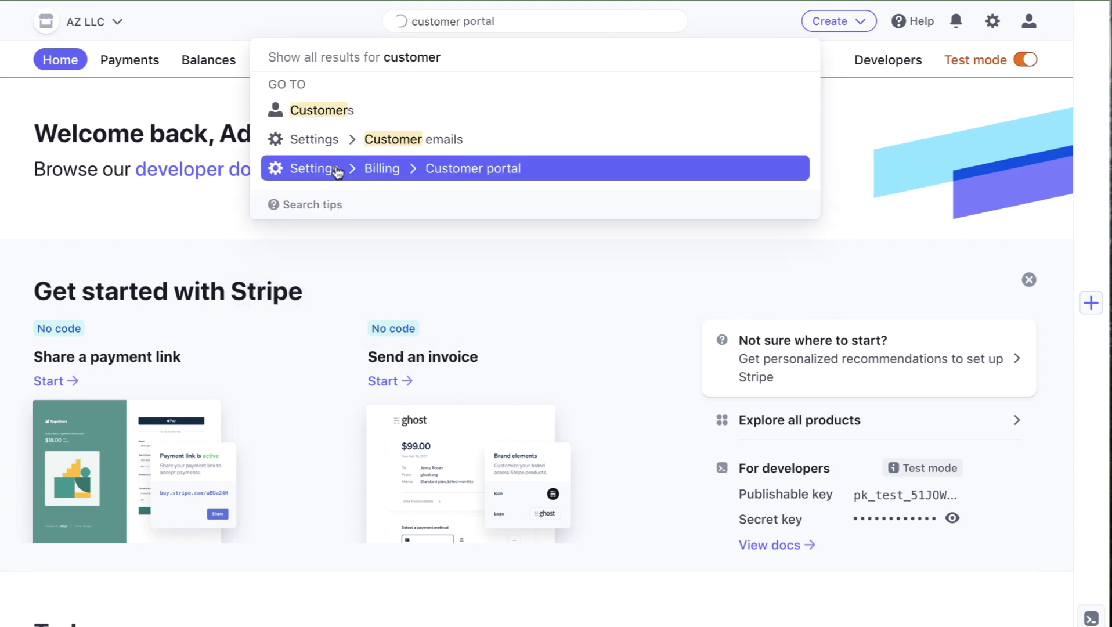
{"action": "left_click", "coordinate": [423, 169]}
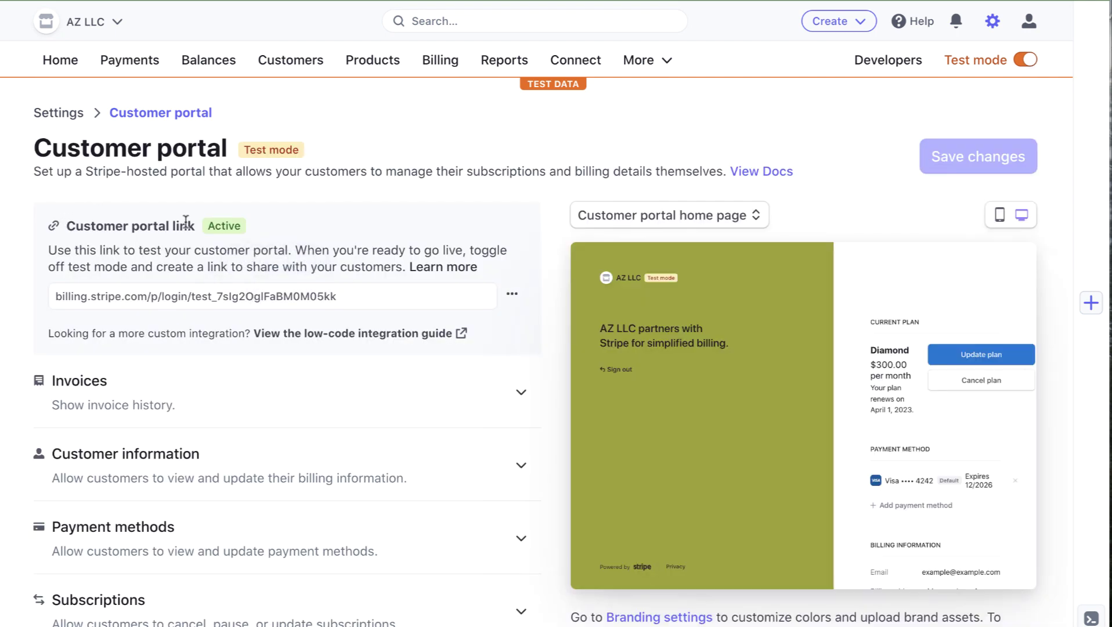
{"action": "left_click", "coordinate": [250, 302]}
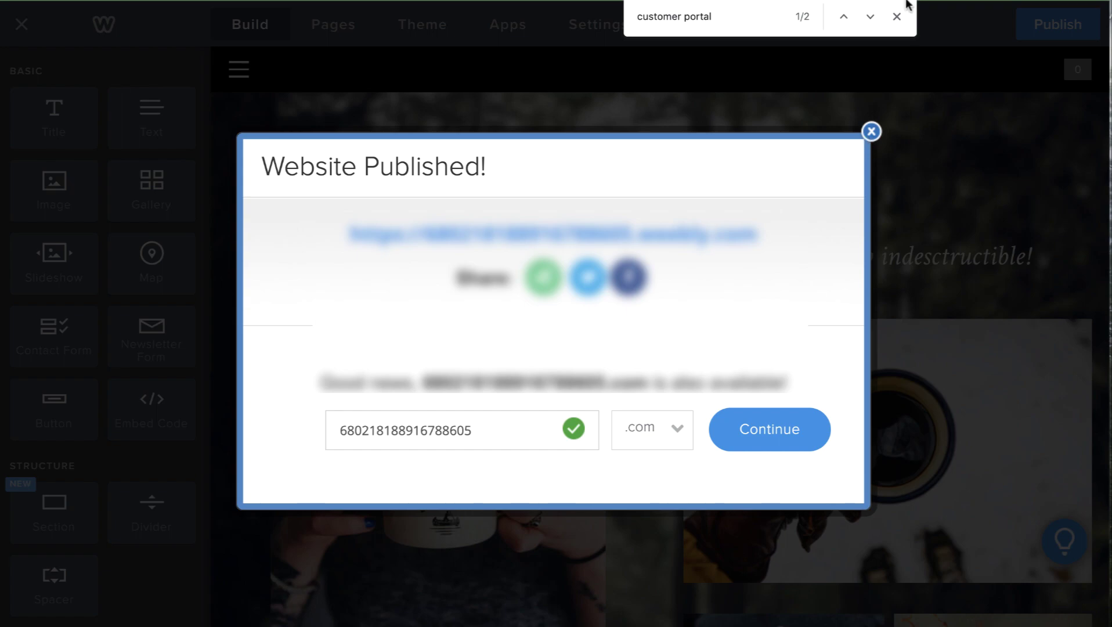
Add a new external link page named Customer Portal
{"action": "left_click", "coordinate": [897, 16]}
{"action": "left_click", "coordinate": [870, 131]}
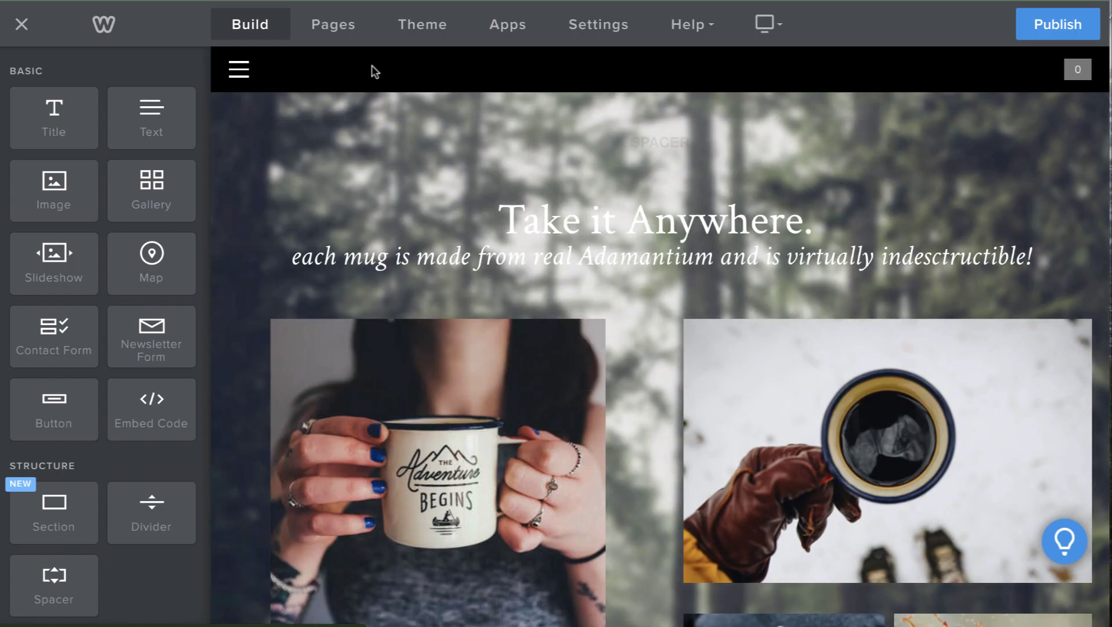
{"action": "left_click", "coordinate": [329, 25]}
{"action": "left_click", "coordinate": [186, 69]}
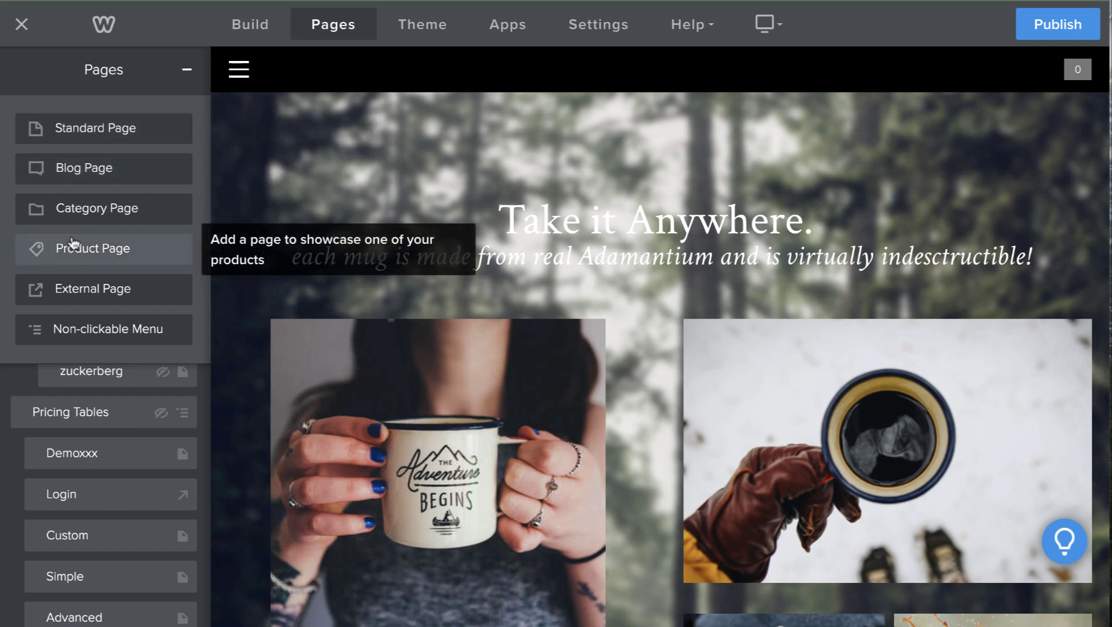
{"action": "left_click", "coordinate": [76, 290]}
{"action": "key", "text": "BackSpace"}
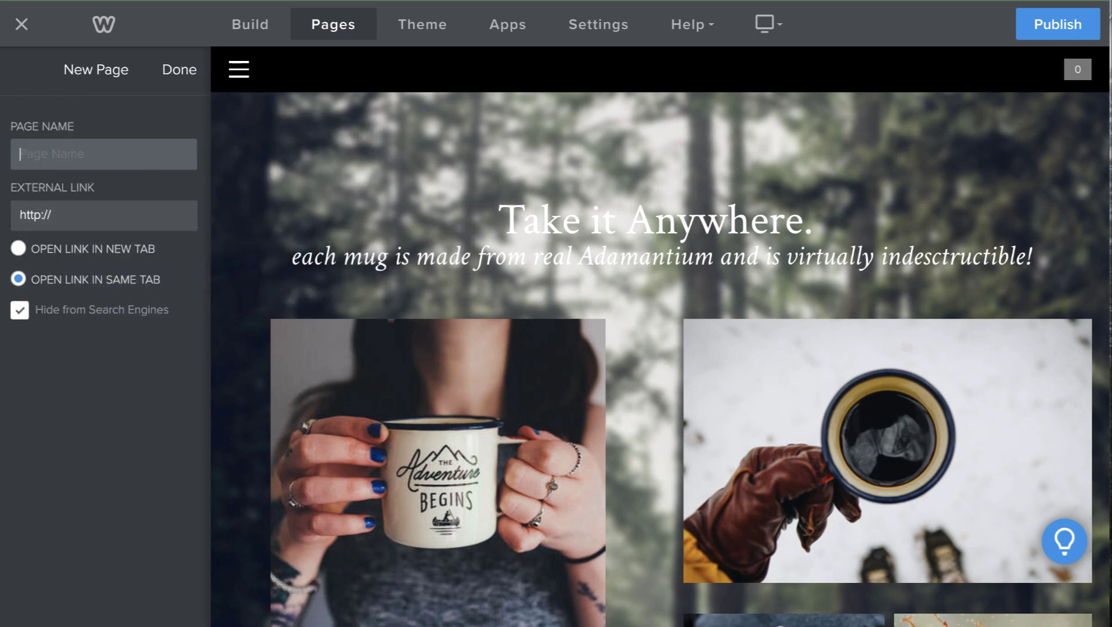
{"action": "type", "text": "My"}
{"action": "key", "text": "BackSpace"}
{"action": "key", "text": "BackSpace"}
{"action": "type", "text": "My Account"}
{"action": "key", "text": "BackSpace"}
{"action": "key", "text": "BackSpace"}
{"action": "key", "text": "BackSpace"}
{"action": "type", "text": "unt"}
{"action": "key", "text": "BackSpace"}
{"action": "key", "text": "BackSpace"}
{"action": "key", "text": "BackSpace"}
{"action": "key", "text": "BackSpace"}
{"action": "key", "text": "BackSpace"}
{"action": "key", "text": "BackSpace"}
{"action": "type", "text": "Customer Portal"}
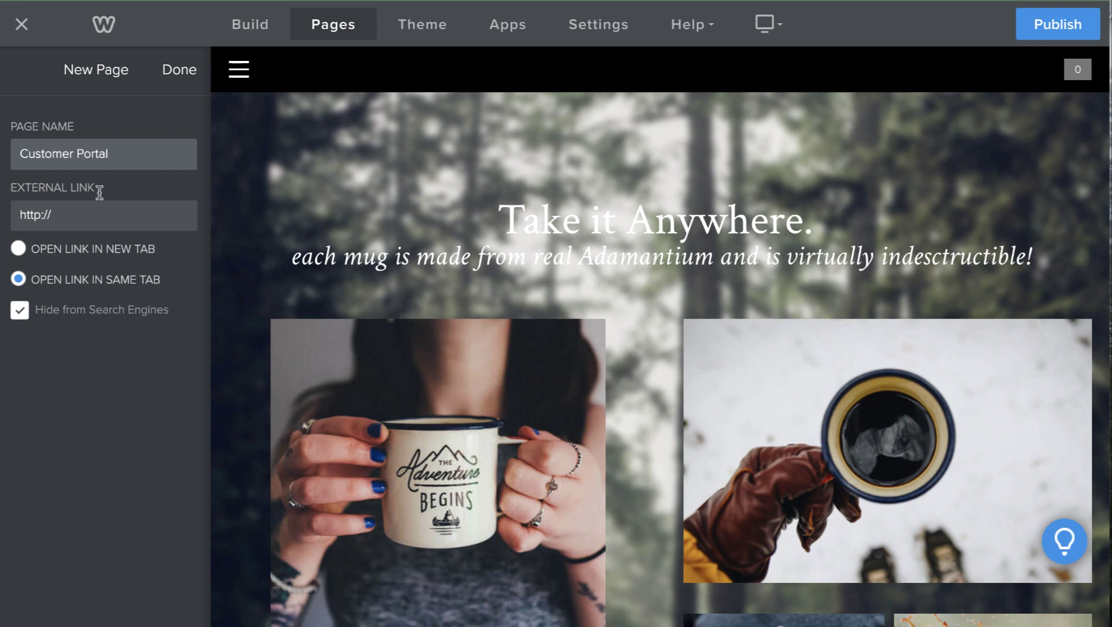
Point the page to the pasted Stripe billing URL, opening in a new tab
{"action": "left_click", "coordinate": [92, 211]}
{"action": "key", "text": "BackSpace"}
{"action": "key", "text": "BackSpace"}
{"action": "key", "text": "BackSpace"}
{"action": "key", "text": "BackSpace"}
{"action": "key", "text": "ctrl+v"}
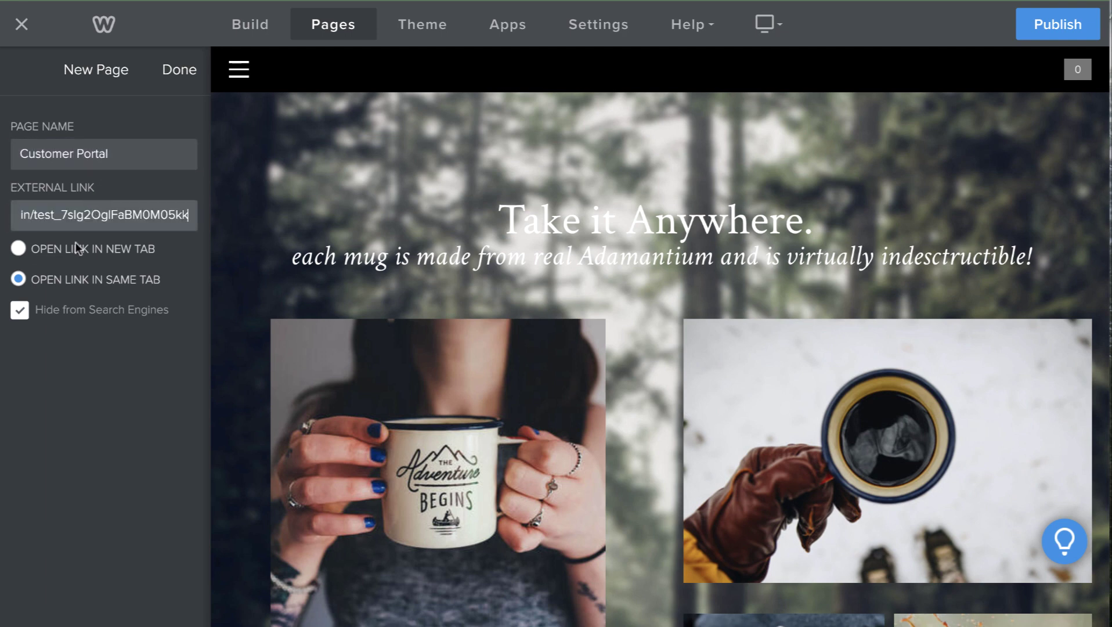
{"action": "left_click", "coordinate": [87, 426]}
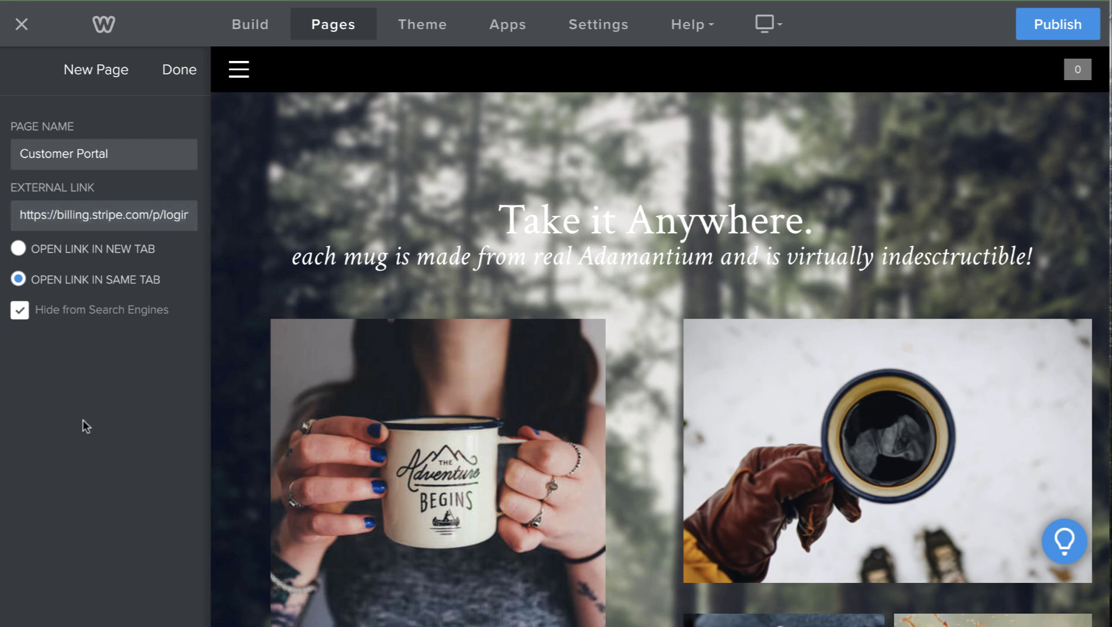
{"action": "left_click", "coordinate": [17, 249]}
{"action": "left_click", "coordinate": [185, 70]}
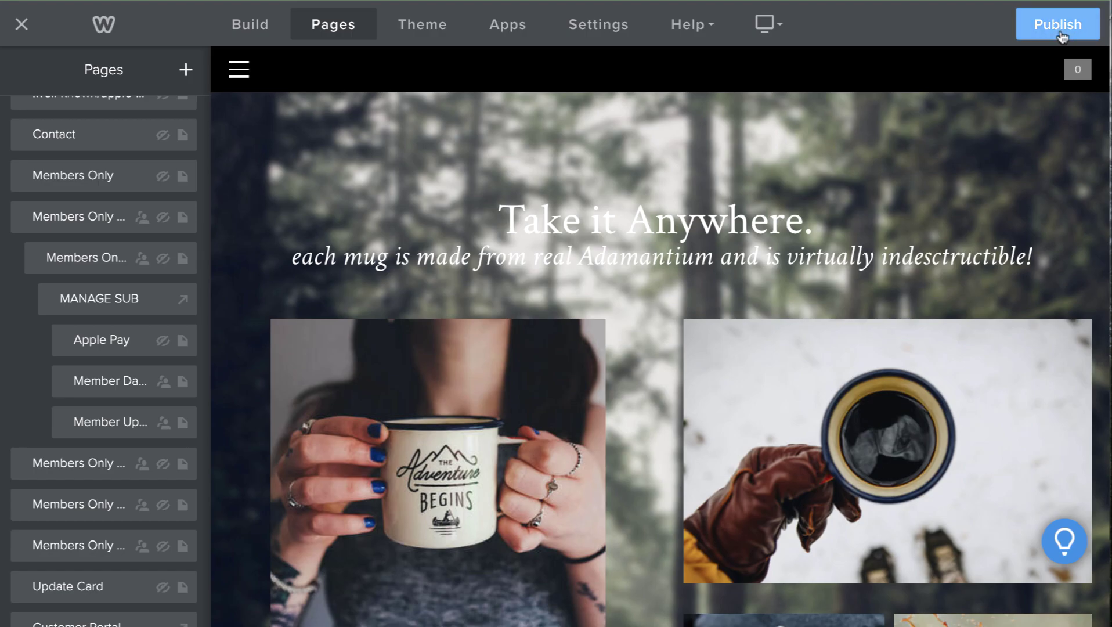
Publish, try the live Customer Portal link, then scroll to the BUY NOW and tier buttons
{"action": "left_click", "coordinate": [1059, 30]}
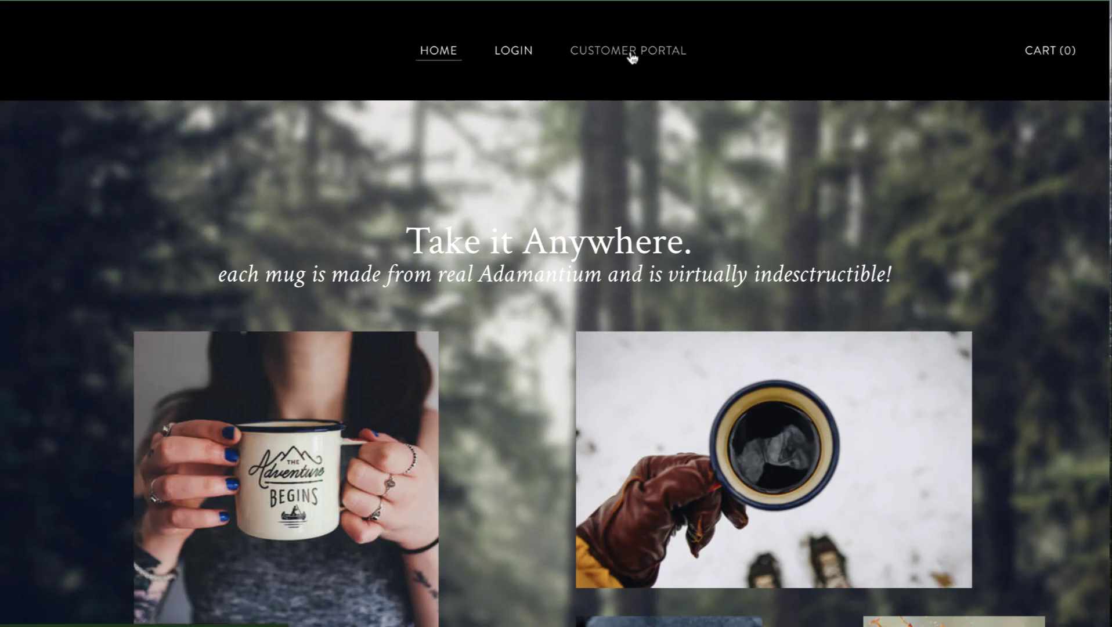
{"action": "left_click", "coordinate": [631, 53]}
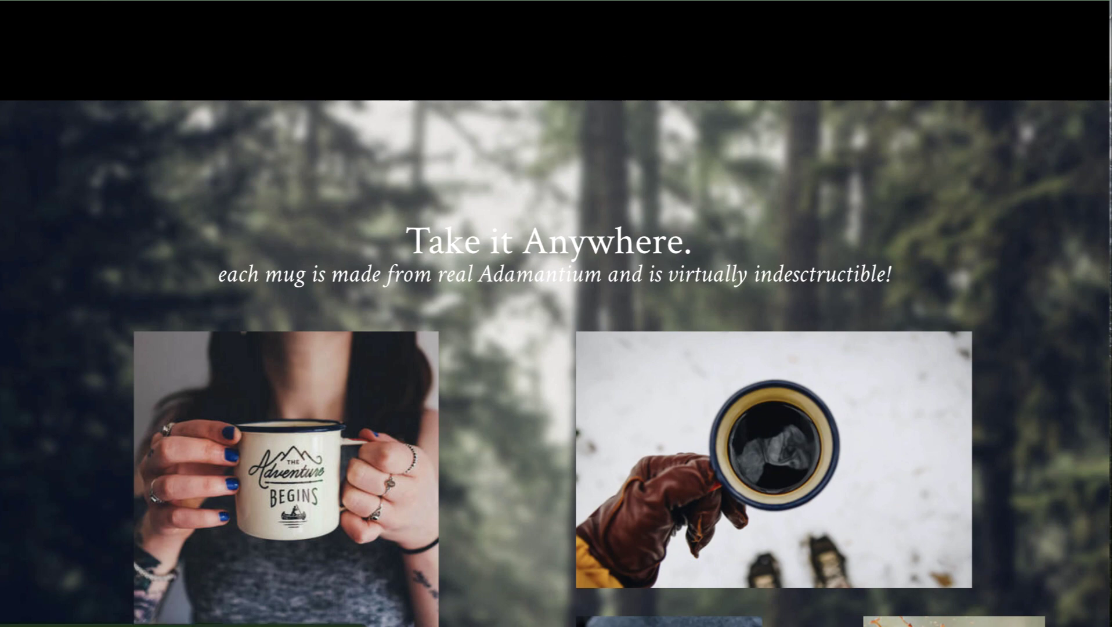
{"action": "scroll", "coordinate": [603, 138], "scroll_direction": "down", "scroll_amount": 7}
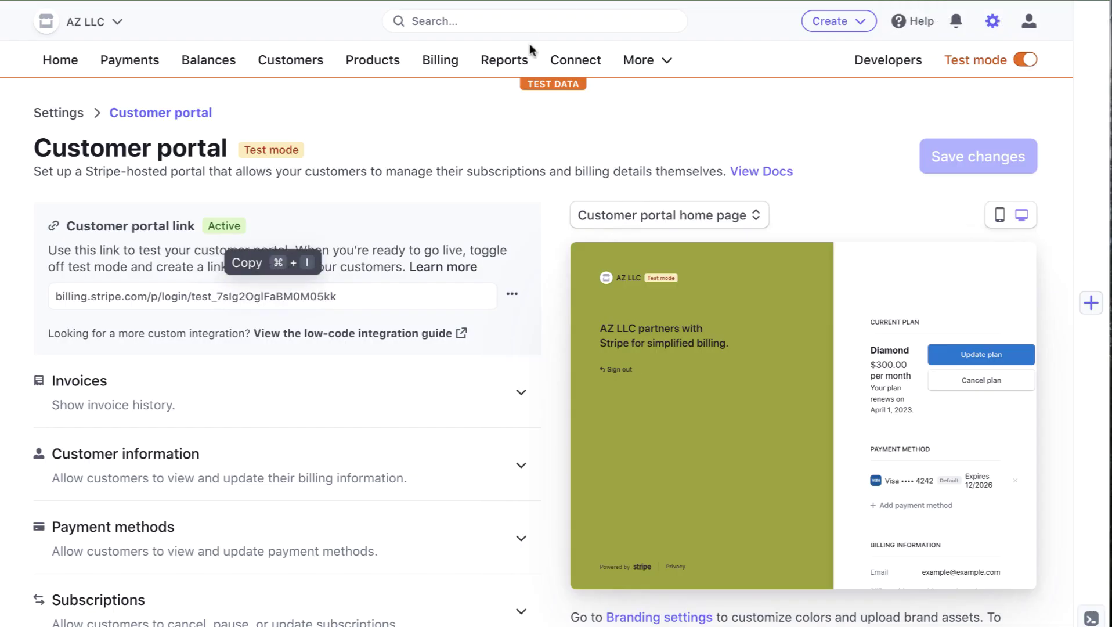
Search 'payment link' in Stripe and copy the newest $100.00 USD link's URL
{"action": "left_click", "coordinate": [492, 26]}
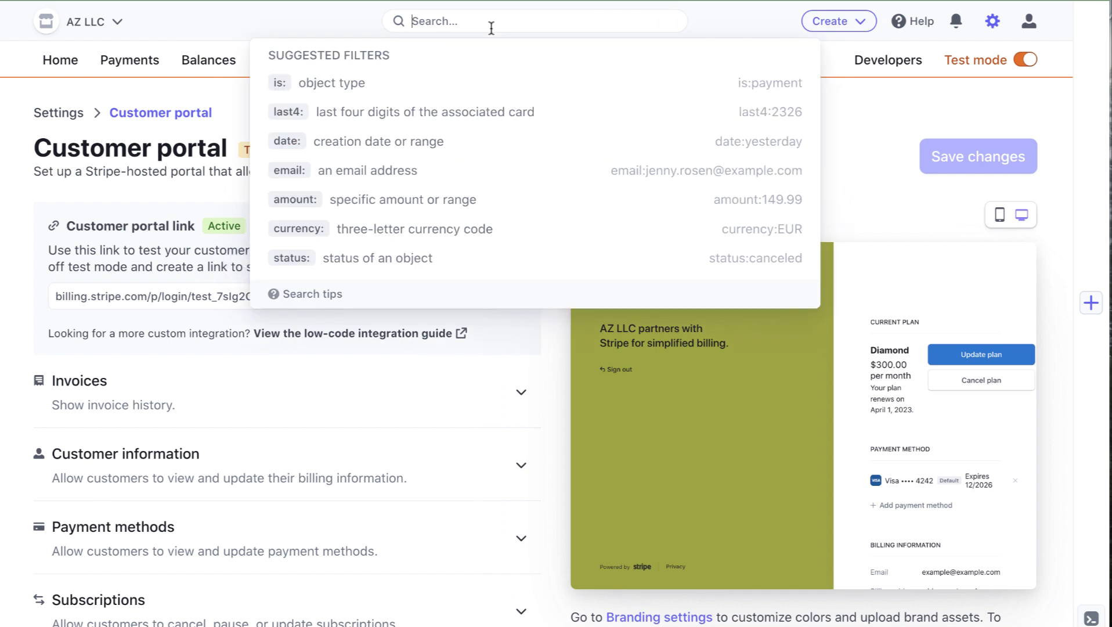
{"action": "type", "text": "payment links"}
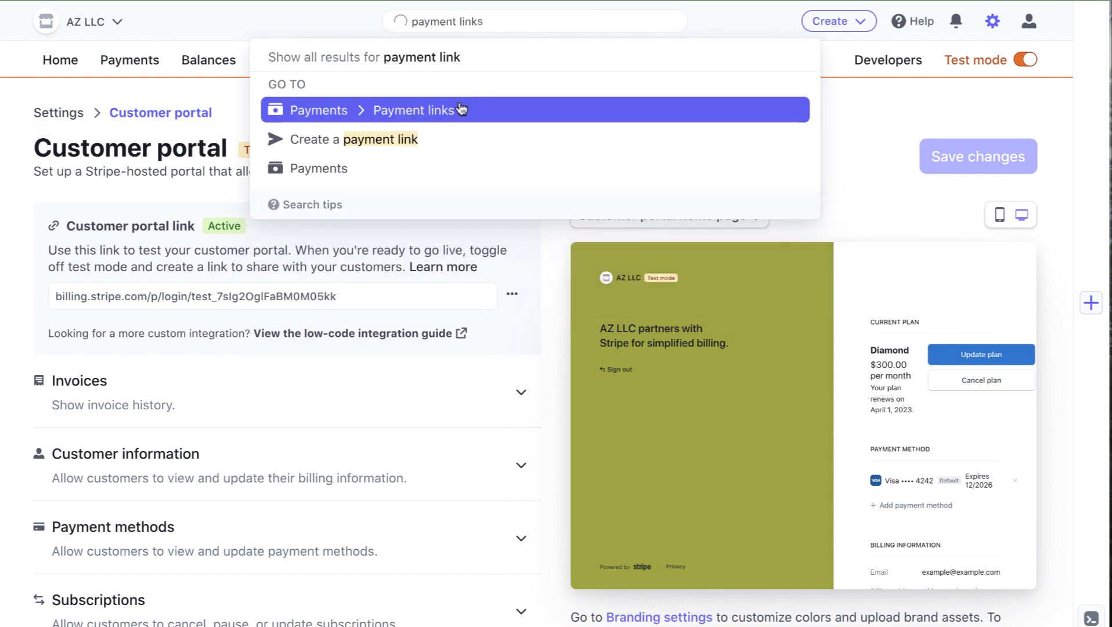
{"action": "left_click", "coordinate": [448, 110]}
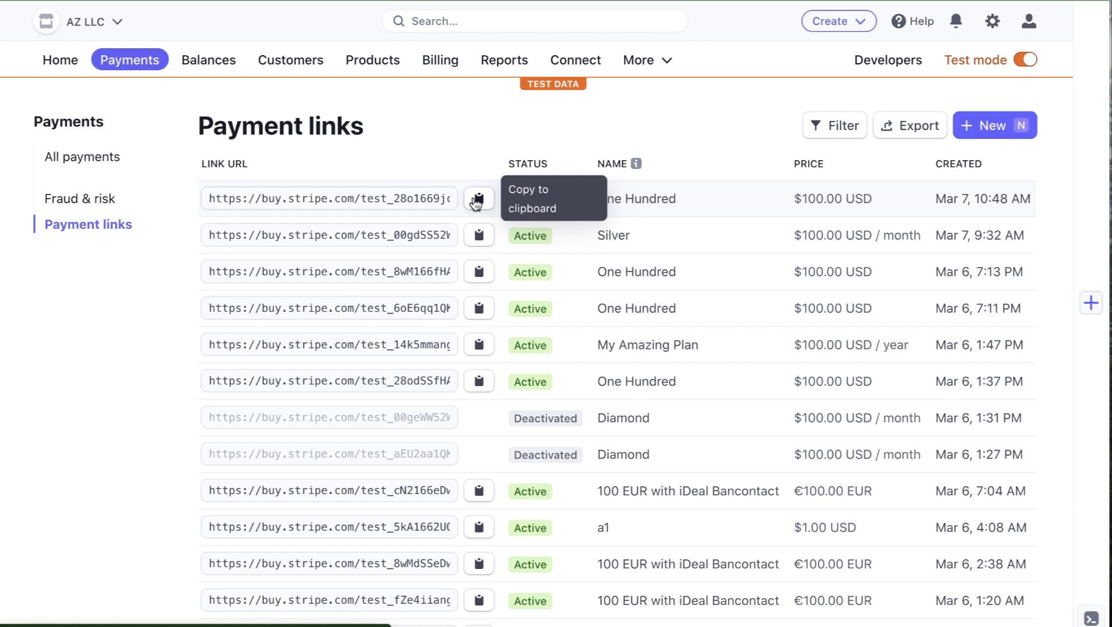
{"action": "left_click", "coordinate": [477, 200]}
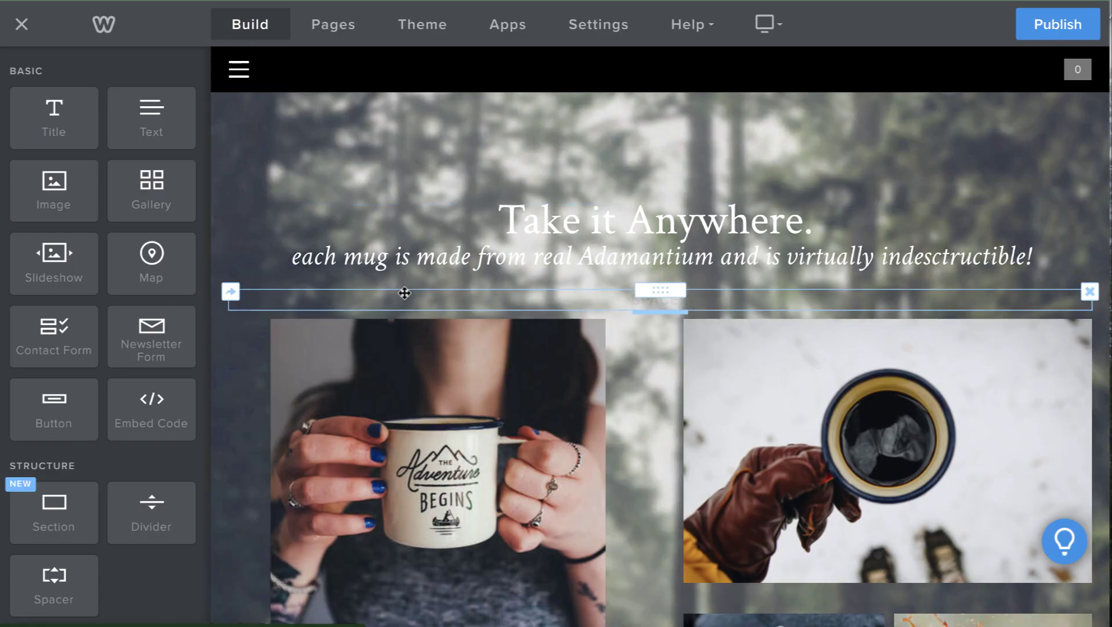
Set the BUY NOW button's website URL link to the pasted Stripe payment link
{"action": "scroll", "coordinate": [404, 290], "scroll_direction": "down", "scroll_amount": 6}
{"action": "left_click", "coordinate": [440, 356]}
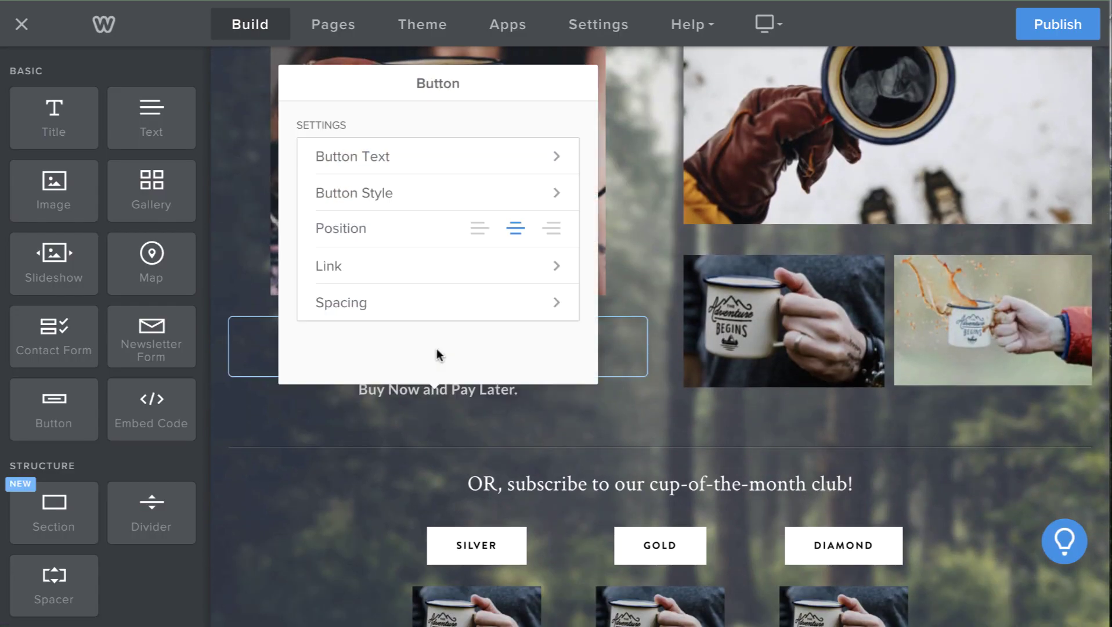
{"action": "left_click", "coordinate": [479, 267]}
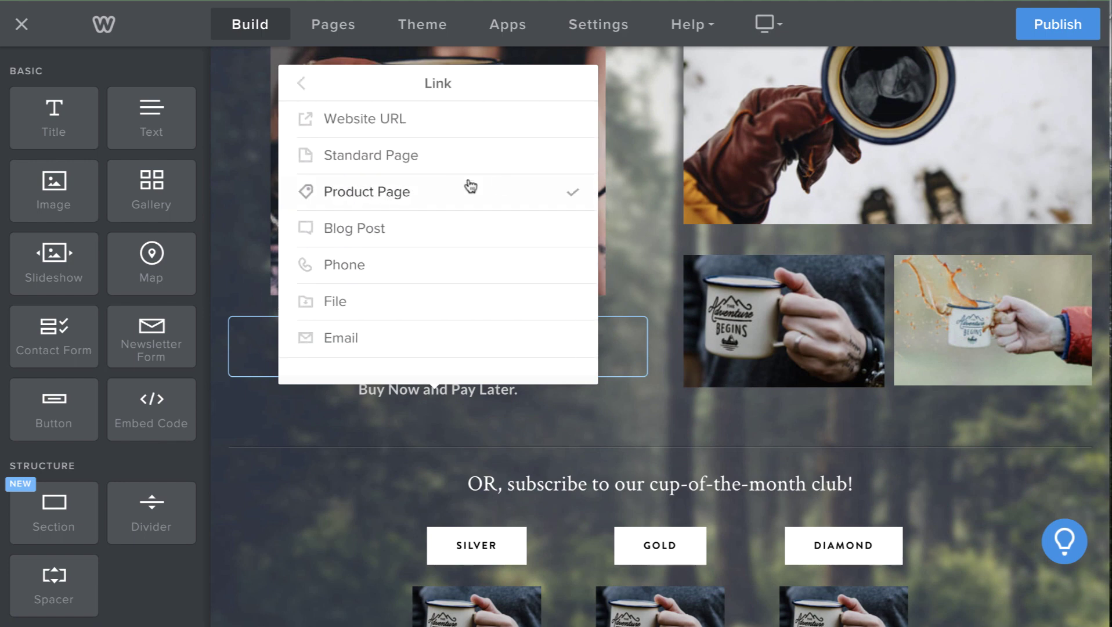
{"action": "left_click", "coordinate": [444, 123]}
{"action": "left_click", "coordinate": [412, 198]}
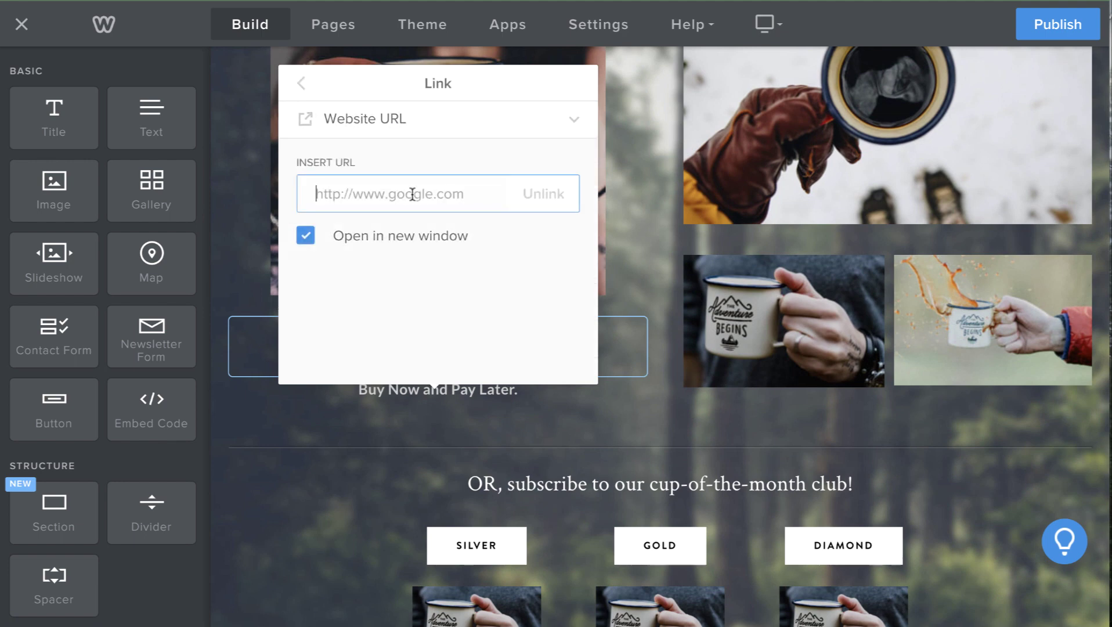
{"action": "key", "text": "ctrl+v"}
{"action": "left_click", "coordinate": [332, 438]}
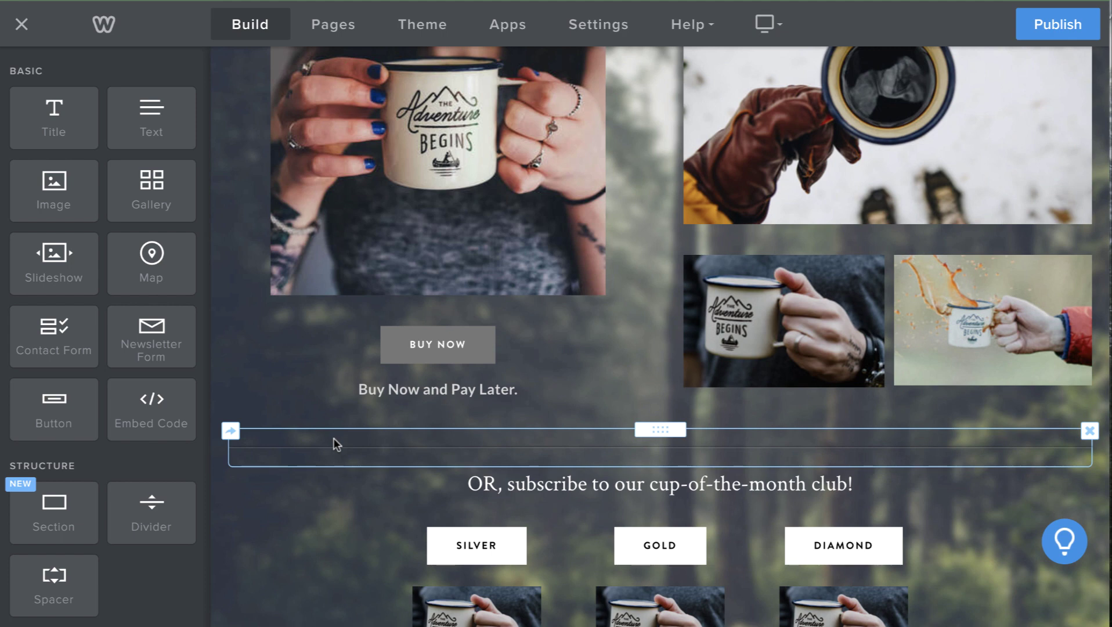
Link the mug photo above the button to the same Stripe payment link URL
{"action": "left_click", "coordinate": [452, 340]}
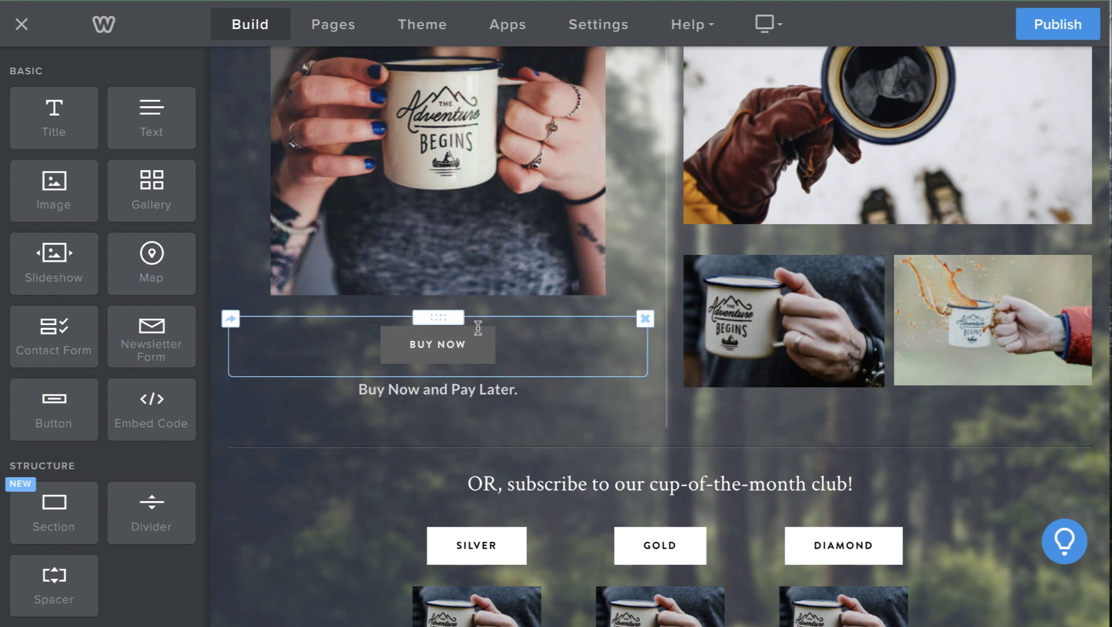
{"action": "left_click", "coordinate": [479, 251]}
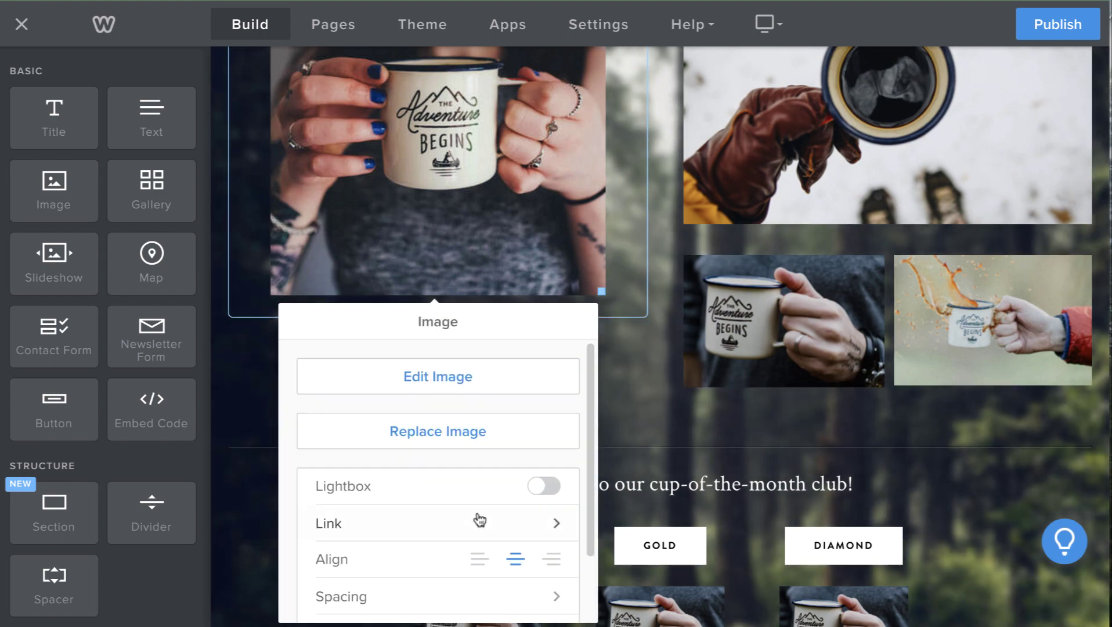
{"action": "left_click", "coordinate": [479, 520]}
{"action": "left_click", "coordinate": [456, 357]}
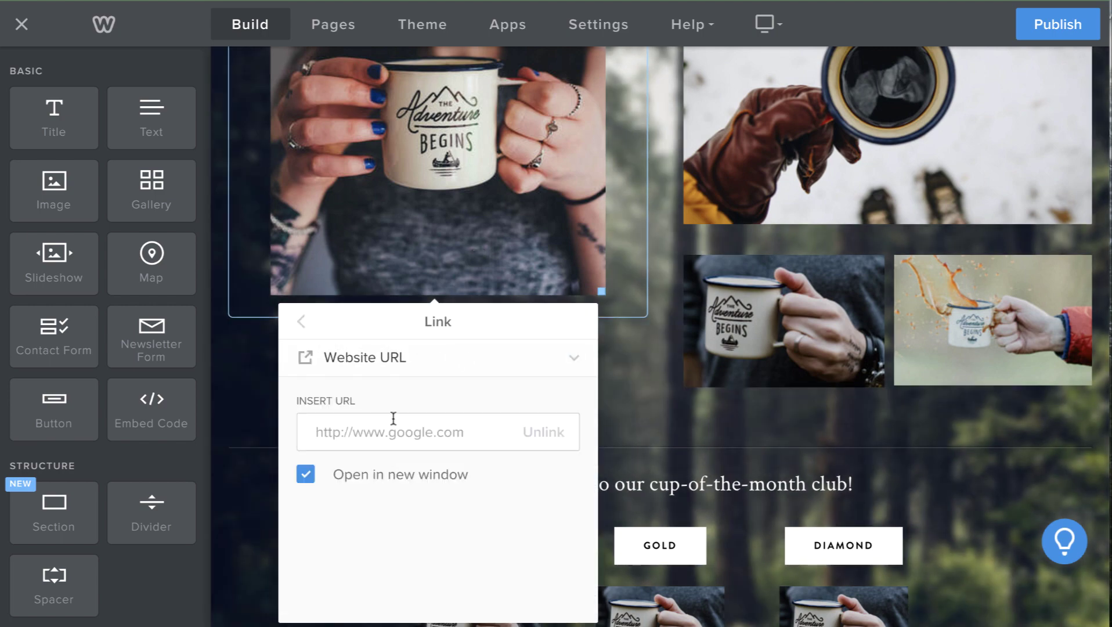
{"action": "key", "text": "ctrl+v"}
{"action": "left_click", "coordinate": [266, 485]}
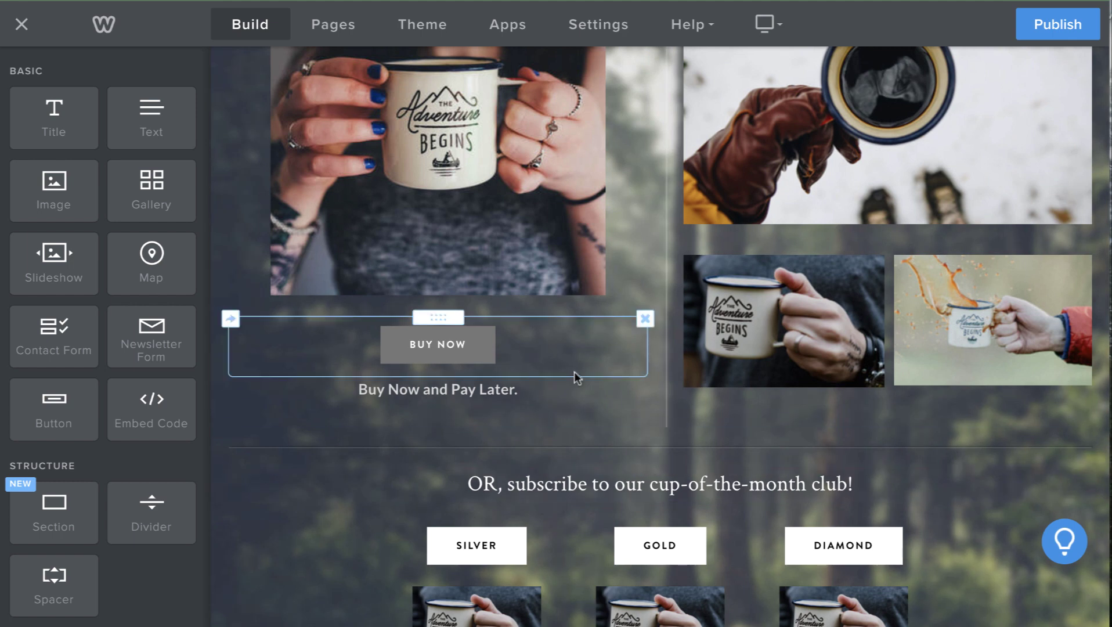
Enter 'Afterpay Payment' as the payment link name
{"action": "scroll", "coordinate": [562, 383], "scroll_direction": "down", "scroll_amount": 1}
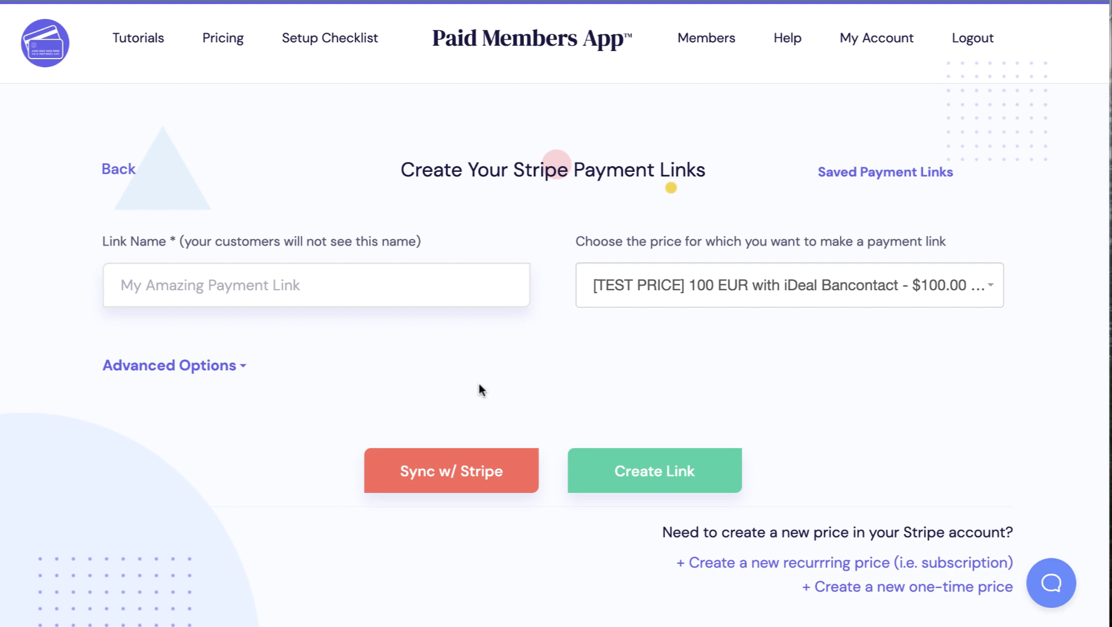
{"action": "left_click", "coordinate": [404, 295]}
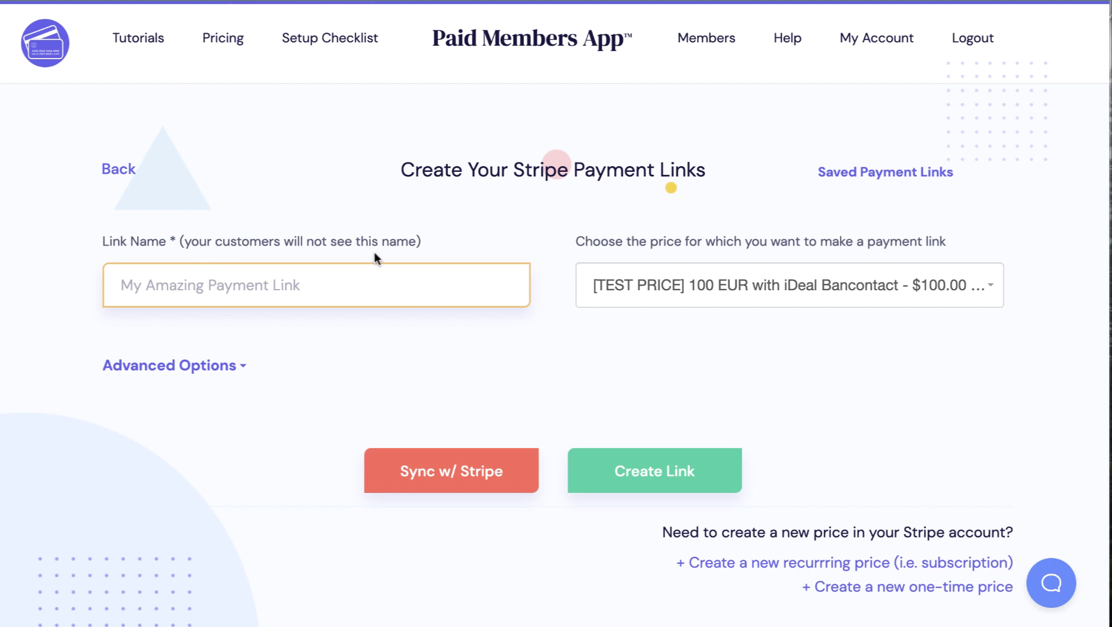
{"action": "type", "text": "Afterpay "}
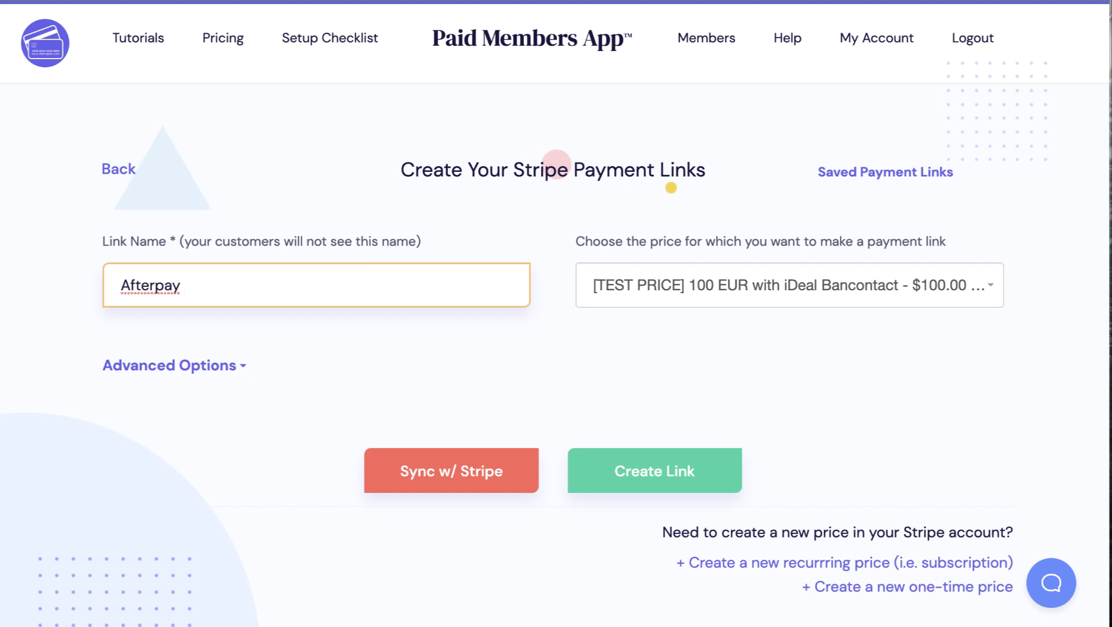
{"action": "type", "text": "Payment"}
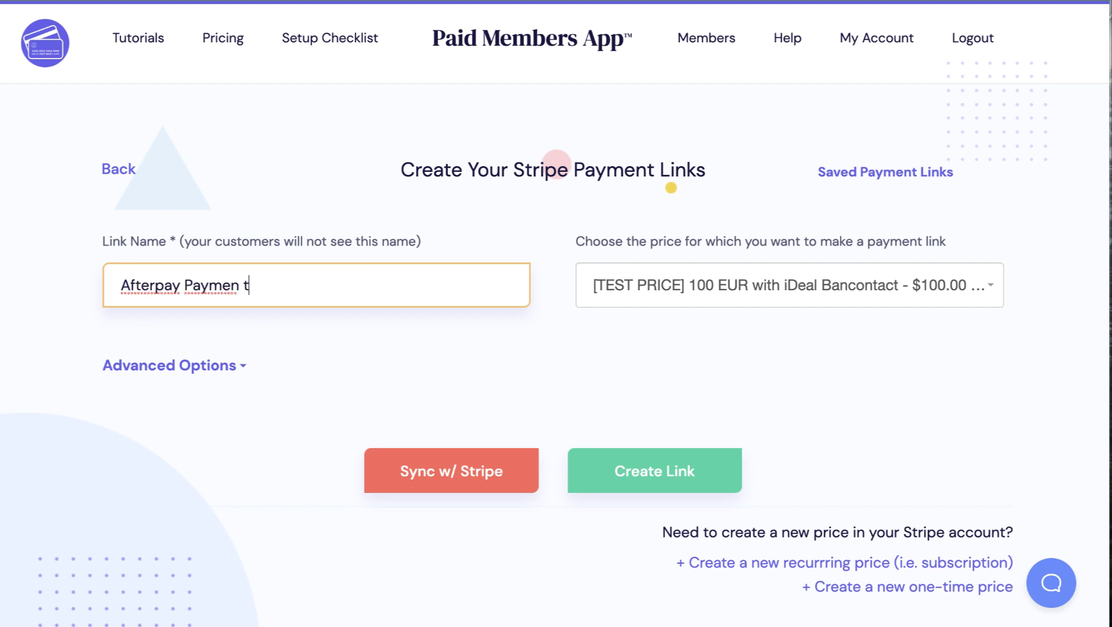
Search the price list for 'hundred' and pick One Hundred - $100.00 USD
{"action": "left_click", "coordinate": [750, 280]}
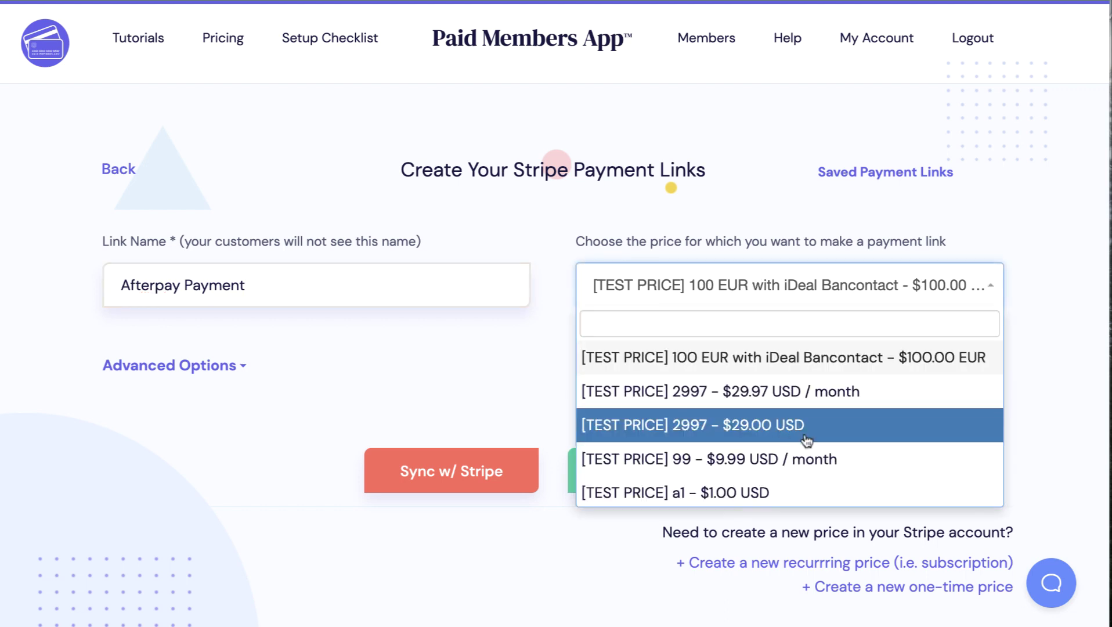
{"action": "scroll", "coordinate": [806, 441], "scroll_direction": "down", "scroll_amount": 4}
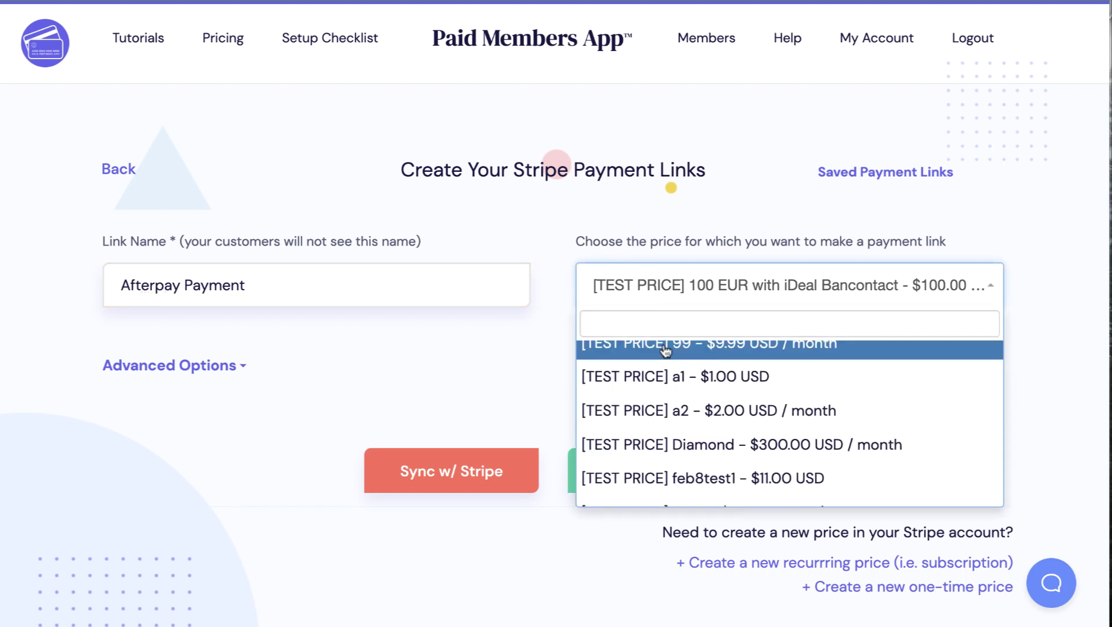
{"action": "left_click", "coordinate": [521, 375]}
{"action": "left_click", "coordinate": [745, 293]}
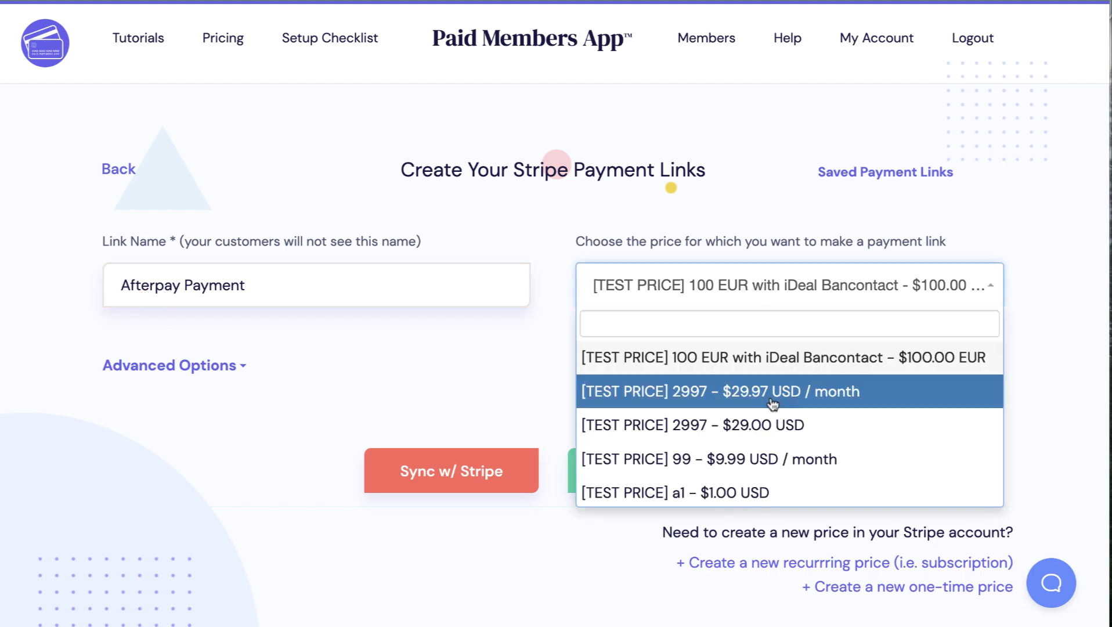
{"action": "scroll", "coordinate": [772, 403], "scroll_direction": "down", "scroll_amount": 4}
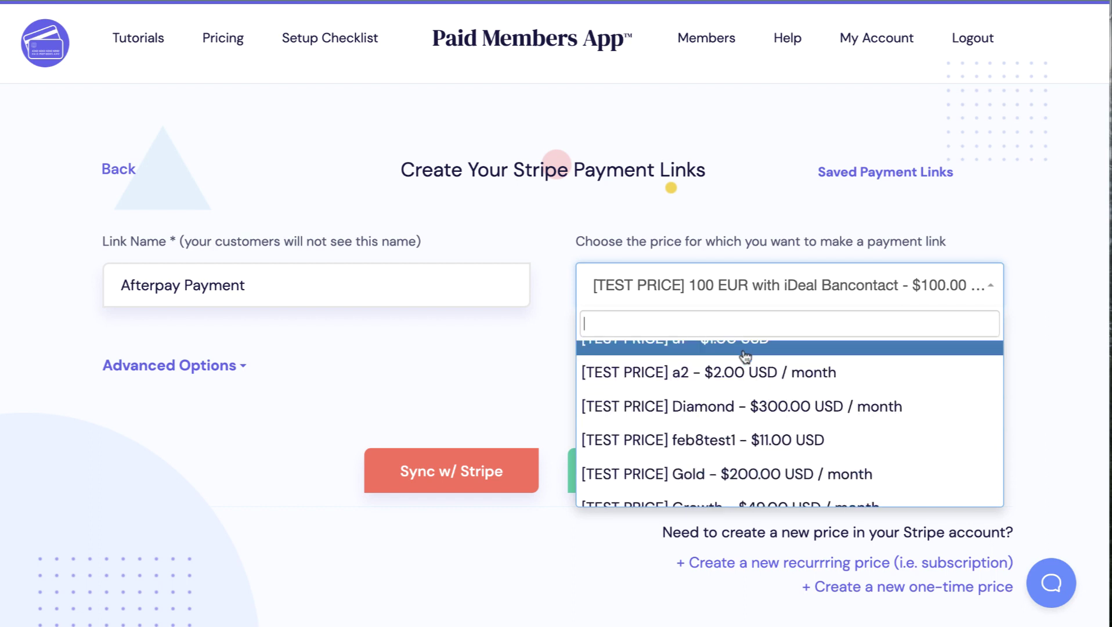
{"action": "type", "text": "hundred"}
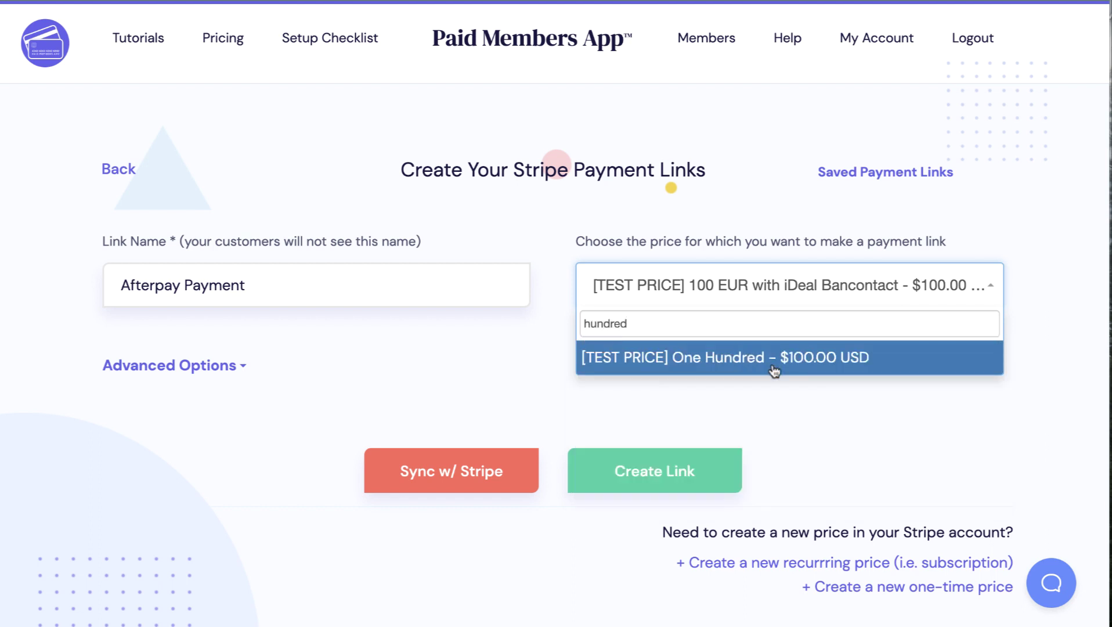
{"action": "left_click", "coordinate": [774, 365]}
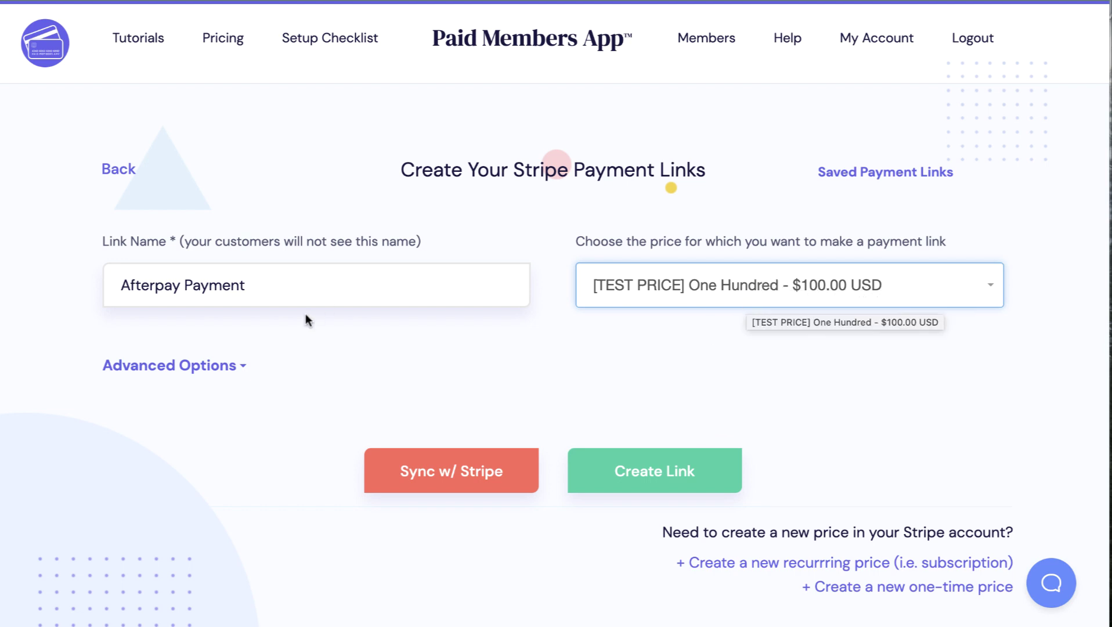
In the advanced options, enable collecting customers' billing and shipping addresses
{"action": "left_click", "coordinate": [184, 370]}
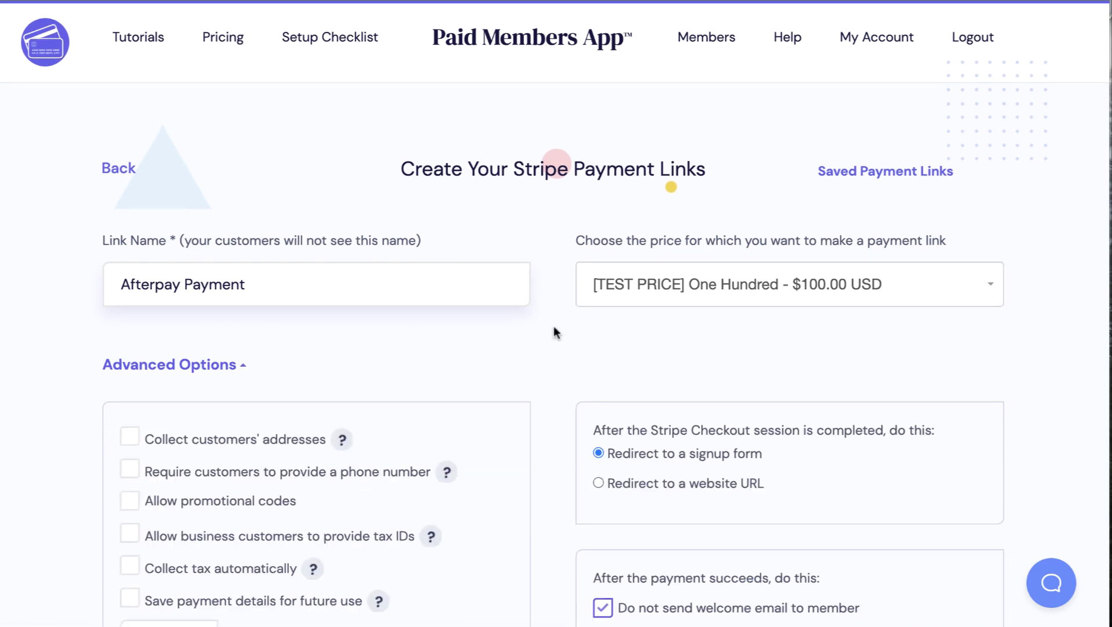
{"action": "scroll", "coordinate": [553, 325], "scroll_direction": "down", "scroll_amount": 3}
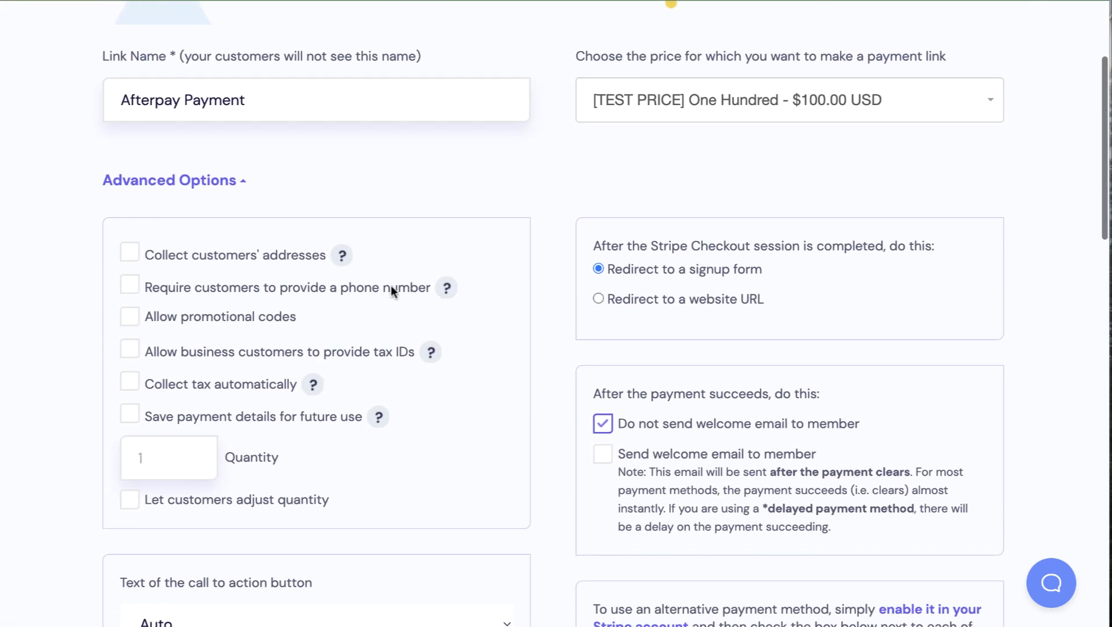
{"action": "left_click", "coordinate": [132, 251]}
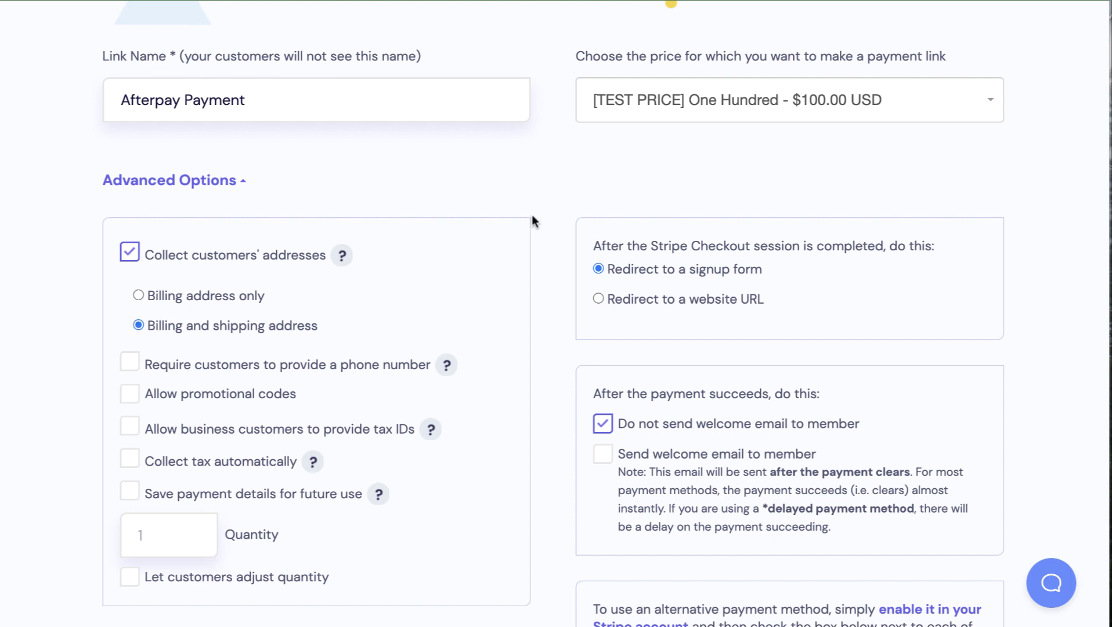
{"action": "scroll", "coordinate": [532, 217], "scroll_direction": "up", "scroll_amount": 2}
{"action": "scroll", "coordinate": [532, 217], "scroll_direction": "down", "scroll_amount": 3}
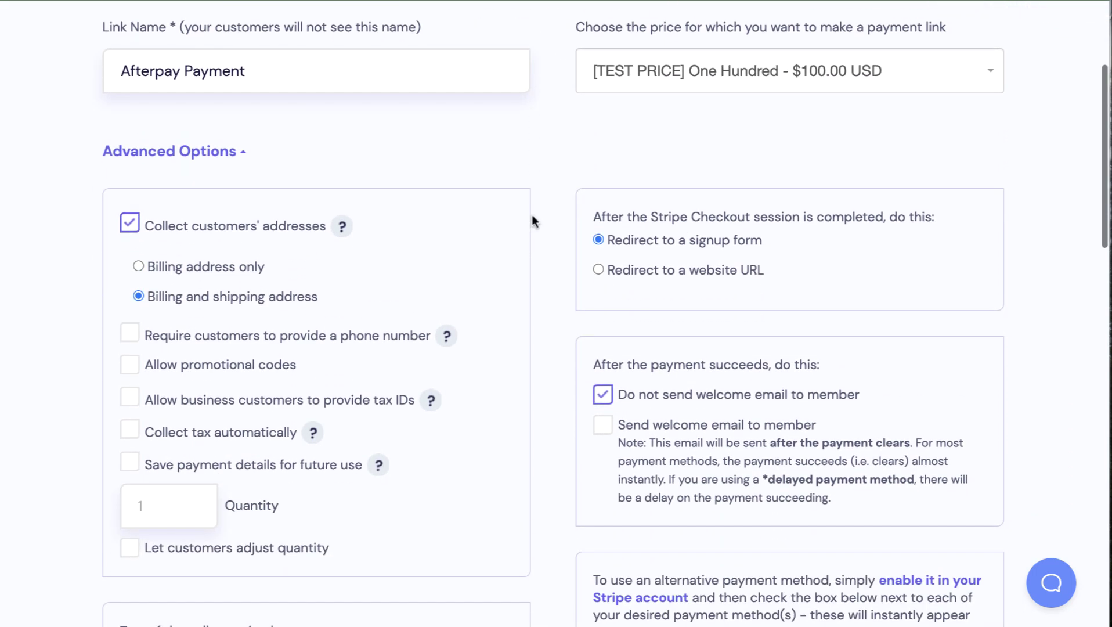
Redirect buyers to the store's thank-you page URL after checkout and send welcome emails
{"action": "left_click", "coordinate": [597, 269]}
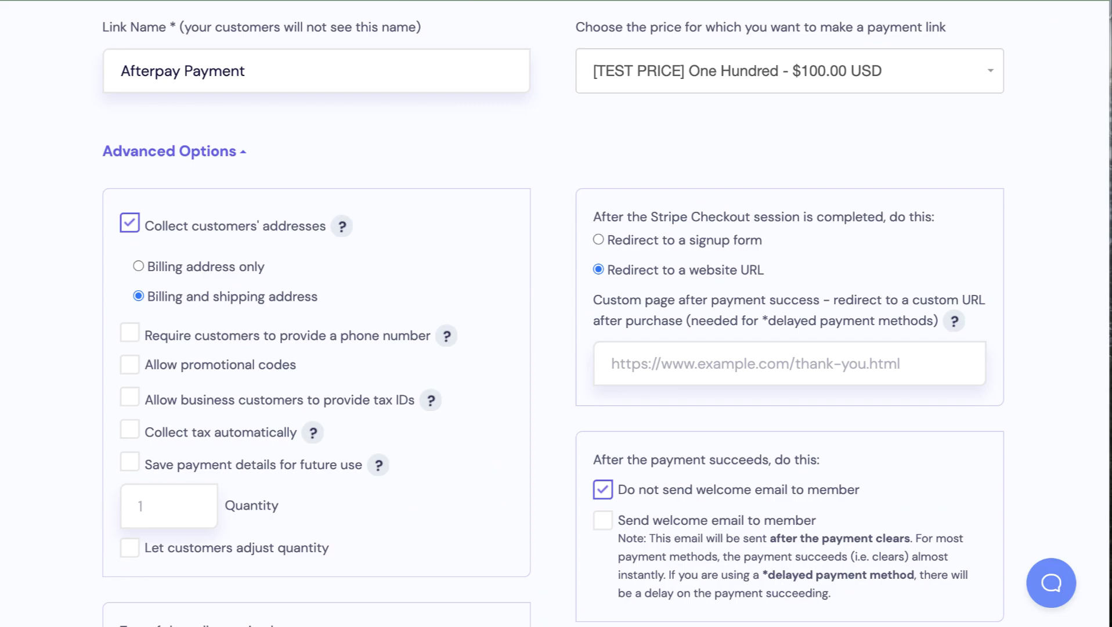
{"action": "left_click", "coordinate": [412, 3]}
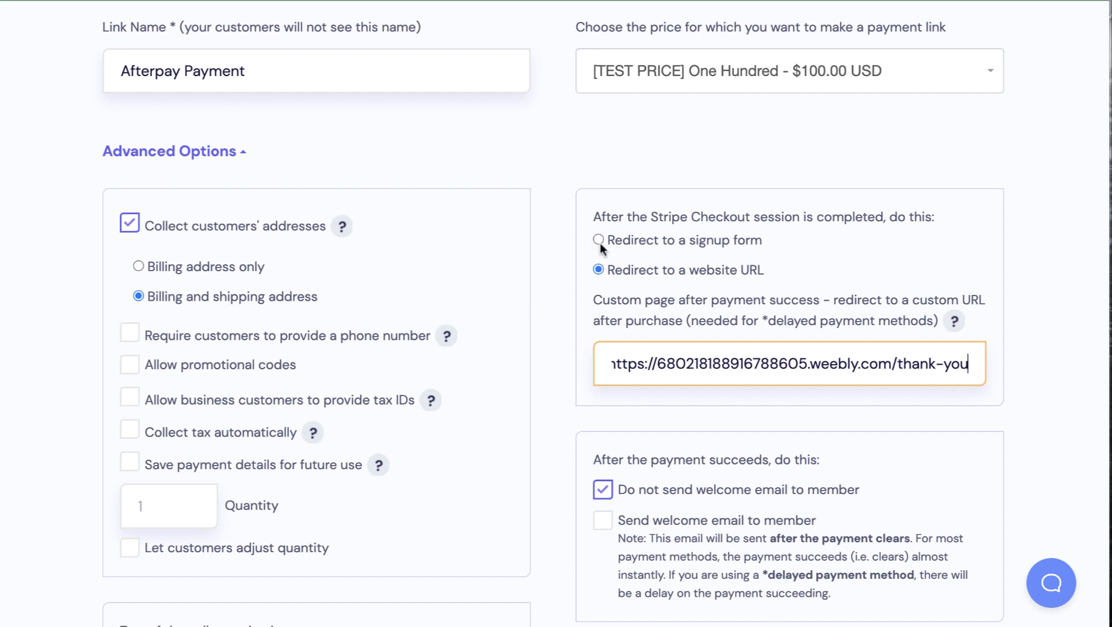
{"action": "scroll", "coordinate": [770, 300], "scroll_direction": "down", "scroll_amount": 1}
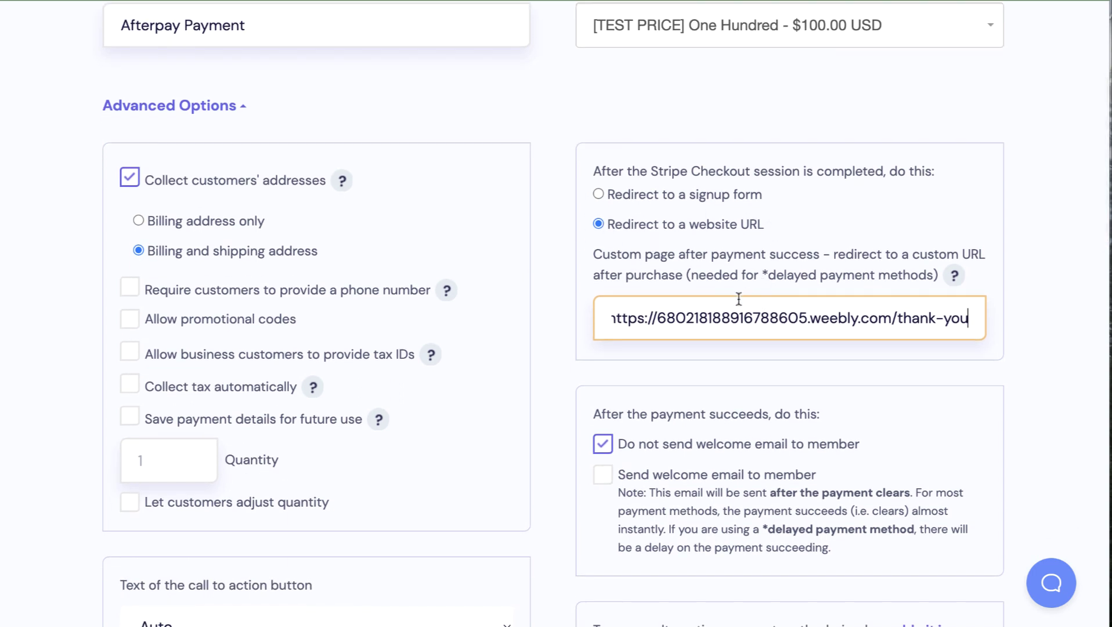
{"action": "left_click", "coordinate": [728, 345]}
{"action": "scroll", "coordinate": [916, 366], "scroll_direction": "down", "scroll_amount": 2}
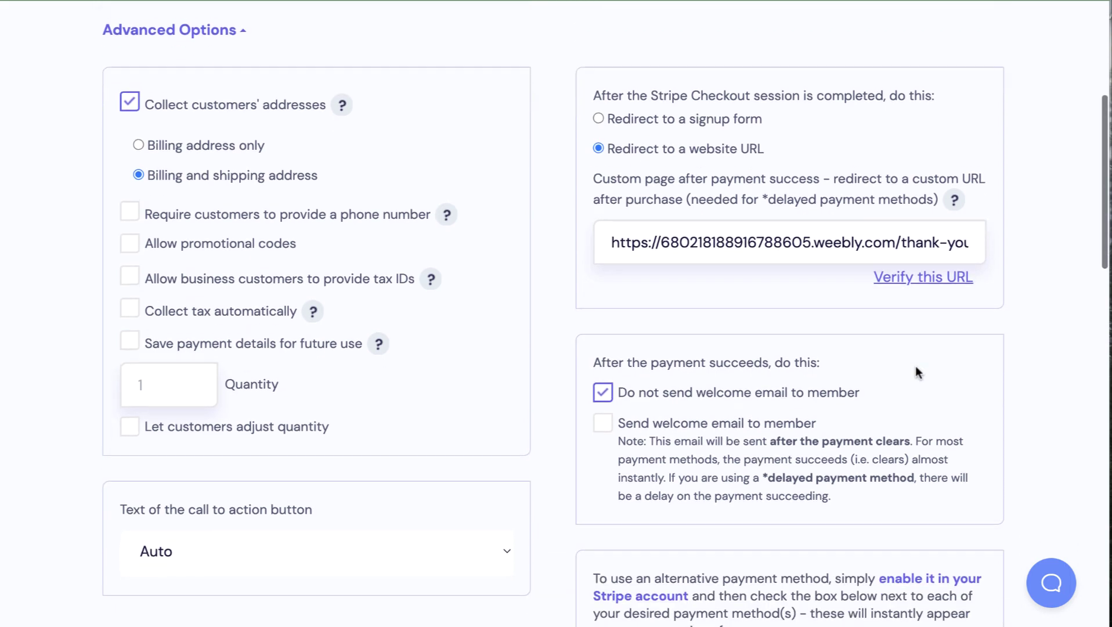
{"action": "scroll", "coordinate": [931, 340], "scroll_direction": "down", "scroll_amount": 3}
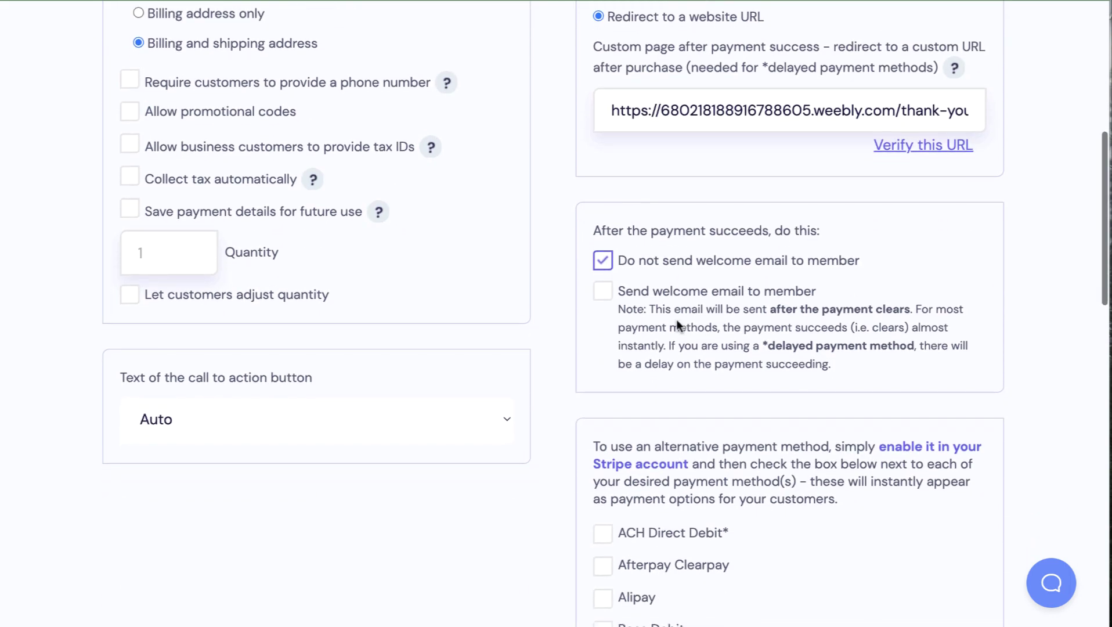
{"action": "left_click", "coordinate": [602, 292]}
{"action": "scroll", "coordinate": [793, 359], "scroll_direction": "down", "scroll_amount": 6}
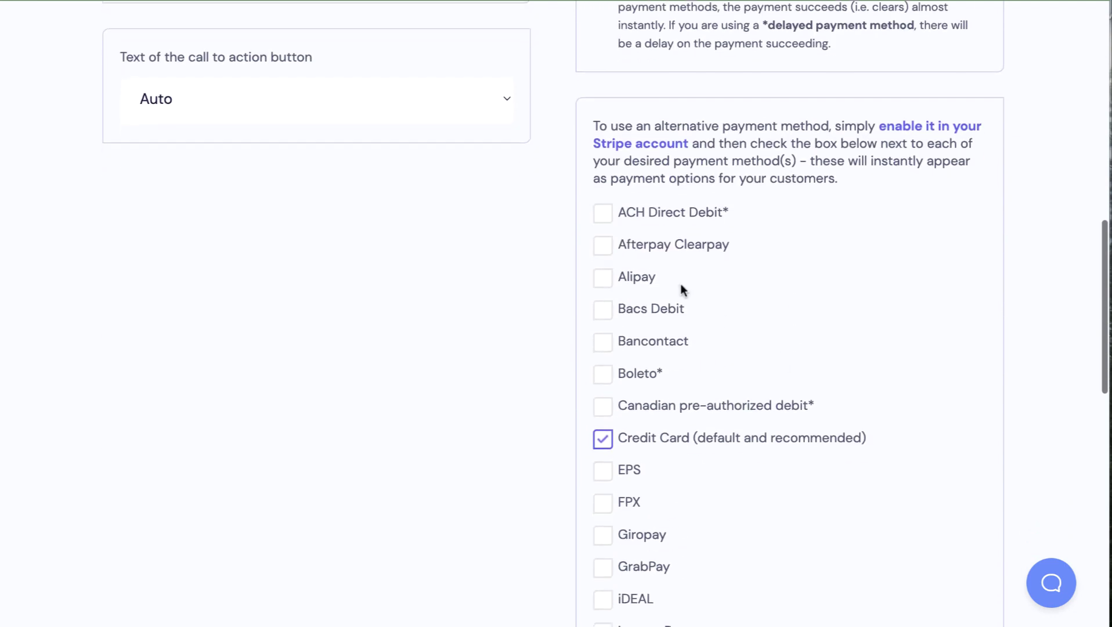
Make Afterpay Clearpay the only accepted payment method, turning off Credit Card
{"action": "left_click", "coordinate": [602, 245]}
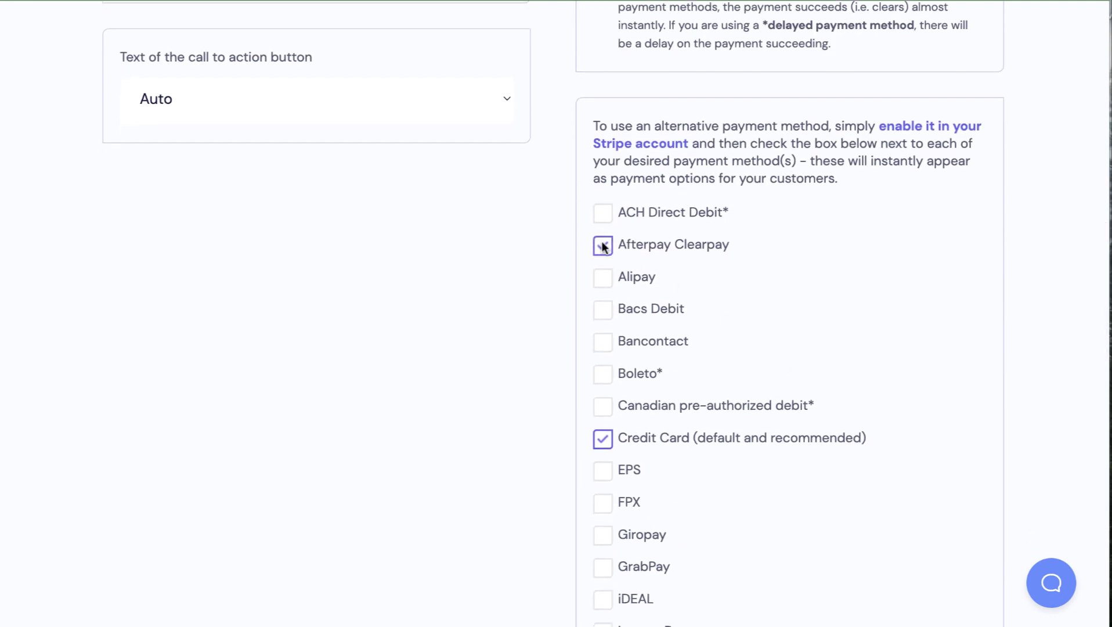
{"action": "left_click", "coordinate": [601, 440]}
{"action": "left_click", "coordinate": [601, 377]}
{"action": "left_click", "coordinate": [601, 407]}
{"action": "right_click", "coordinate": [601, 323]}
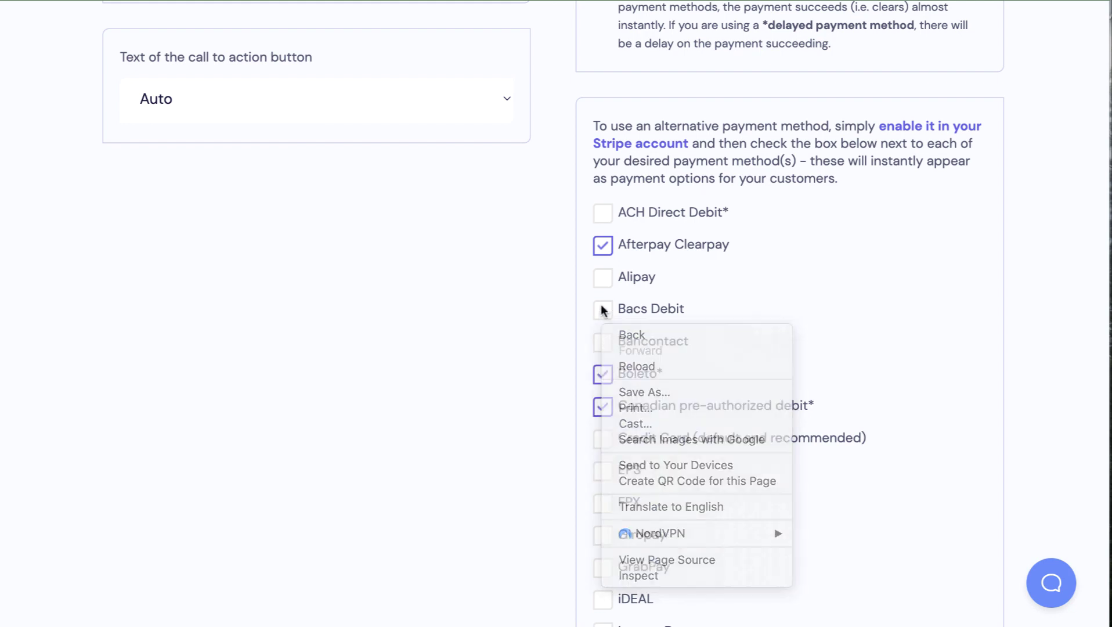
{"action": "left_click", "coordinate": [602, 310]}
{"action": "left_click", "coordinate": [603, 309]}
{"action": "left_click", "coordinate": [602, 310]}
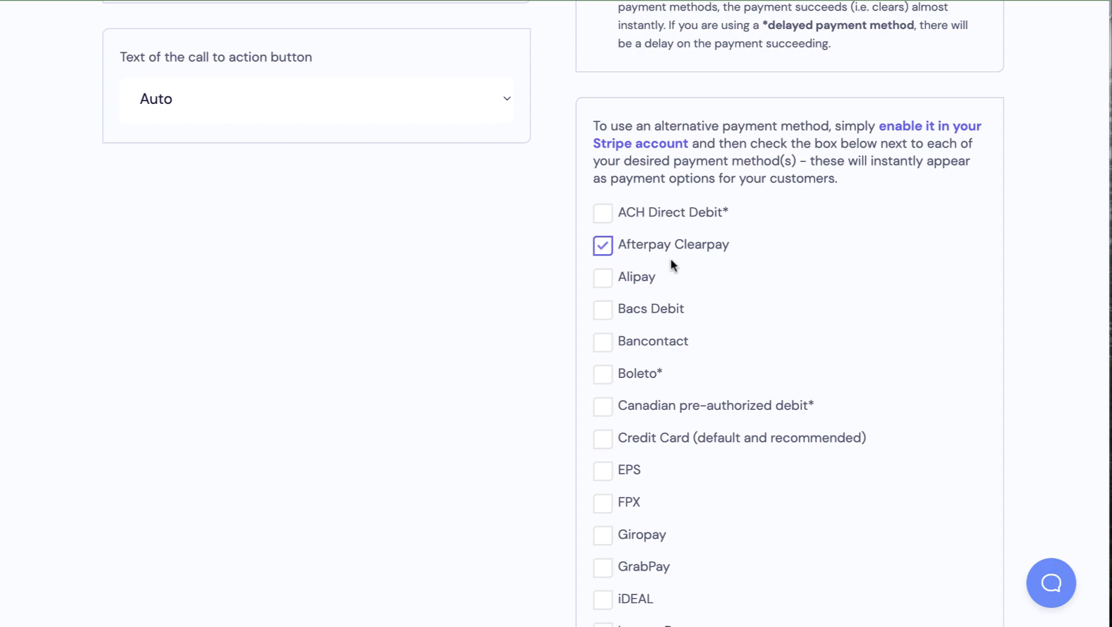
{"action": "scroll", "coordinate": [671, 261], "scroll_direction": "down", "scroll_amount": 4}
{"action": "scroll", "coordinate": [670, 260], "scroll_direction": "up", "scroll_amount": 13}
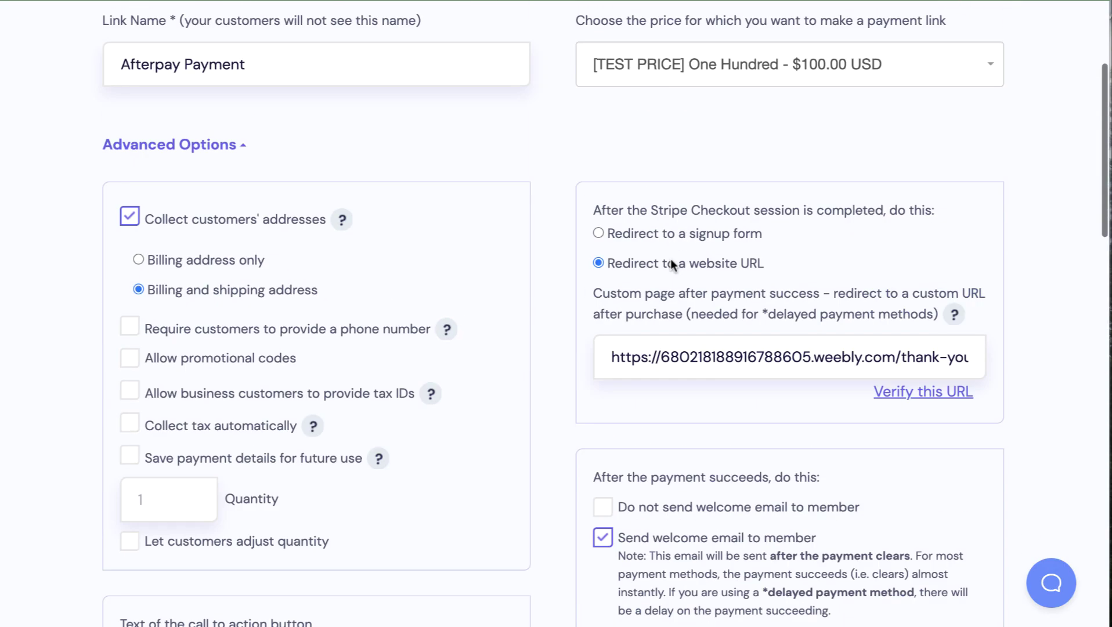
{"action": "scroll", "coordinate": [671, 262], "scroll_direction": "down", "scroll_amount": 15}
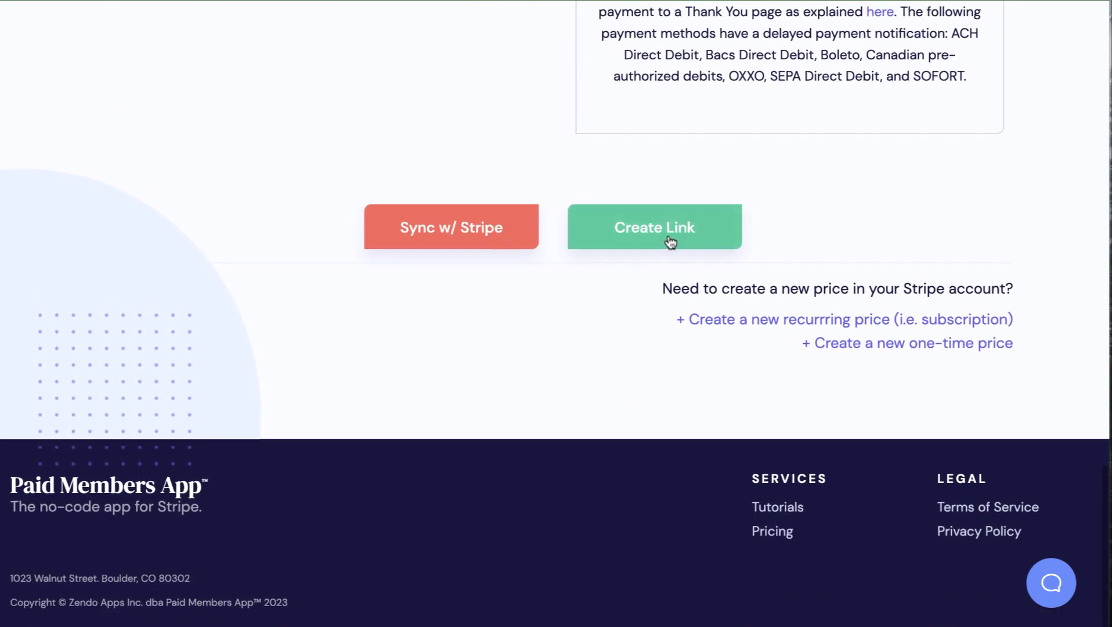
Create the Afterpay Payment link and preview it in the Stripe dashboard
{"action": "left_click", "coordinate": [670, 240]}
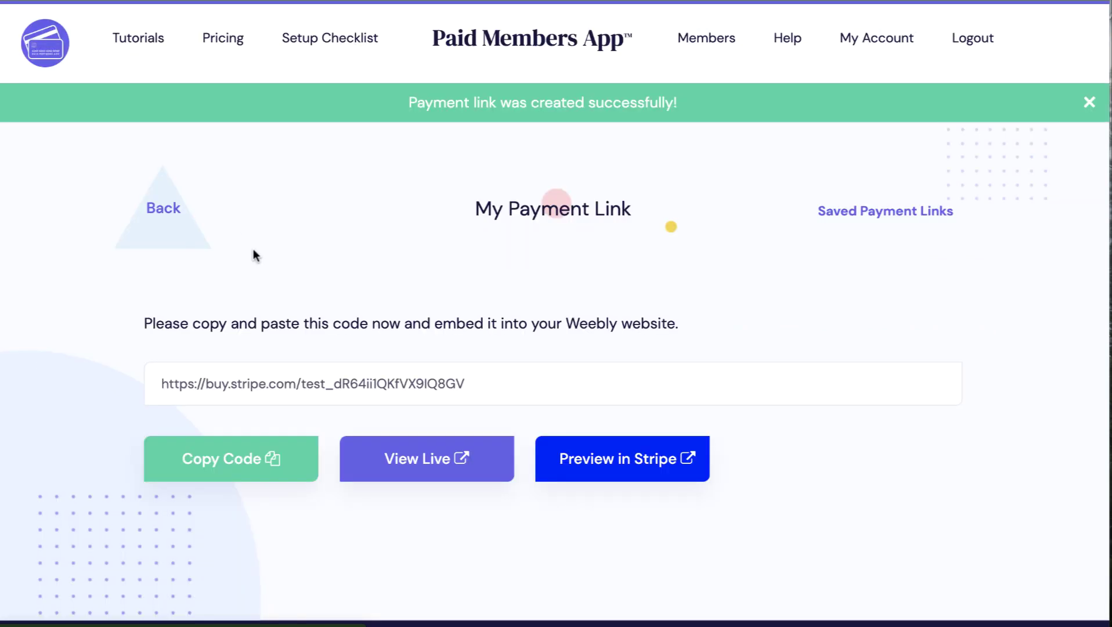
{"action": "left_click", "coordinate": [640, 459]}
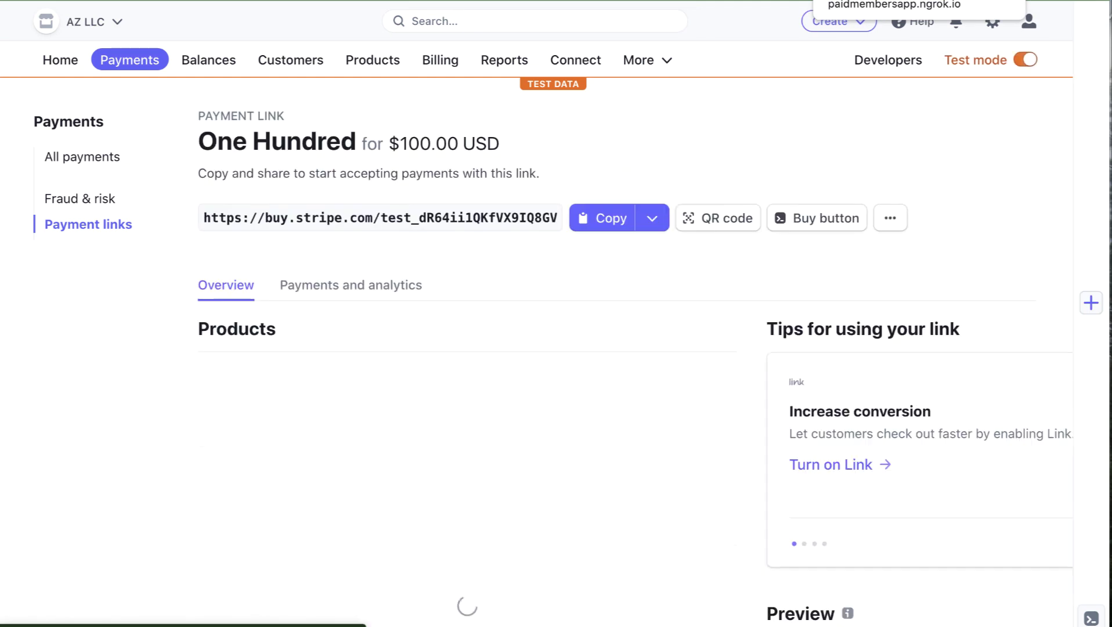
Confirm the live checkout offers four $25.00 Afterpay installments, then copy the link's code
{"action": "key", "text": "ctrl+w"}
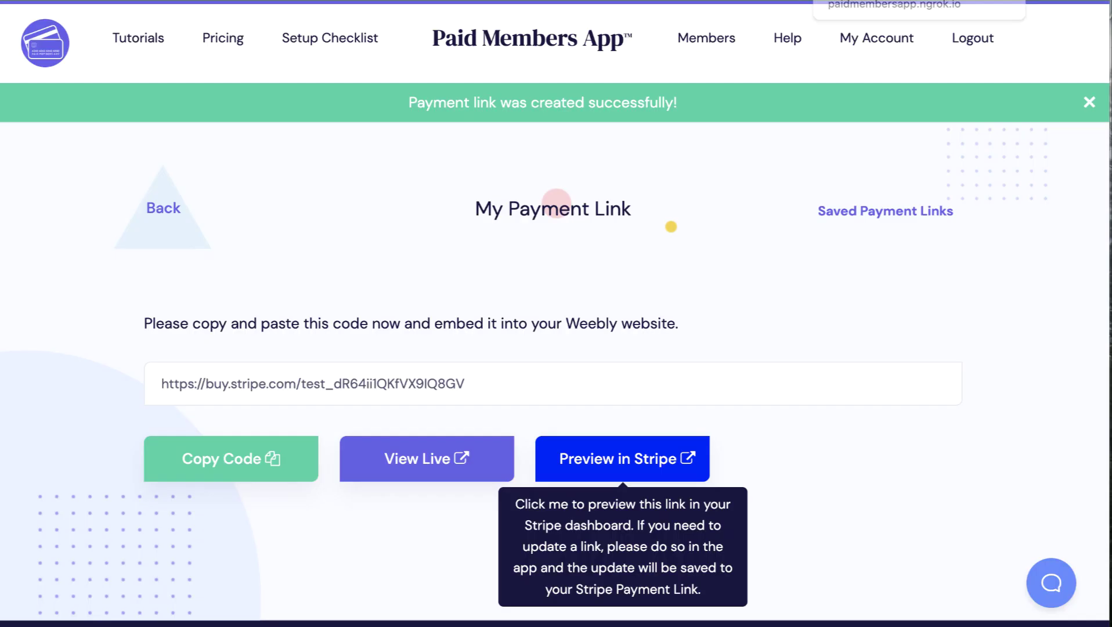
{"action": "left_click", "coordinate": [408, 460]}
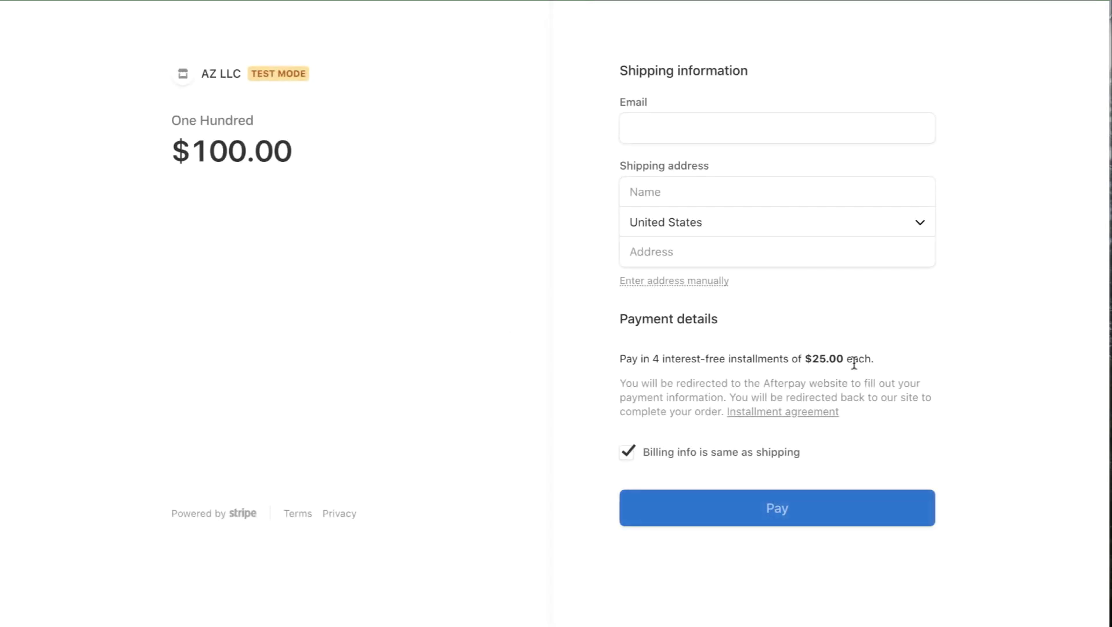
{"action": "triple_click", "coordinate": [854, 364]}
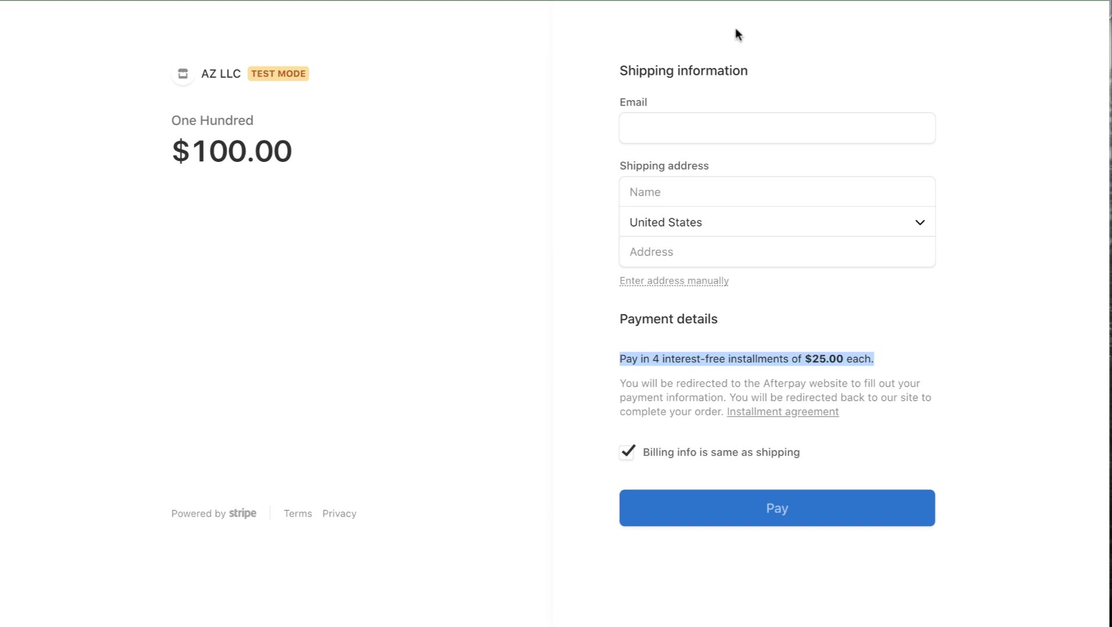
{"action": "left_click", "coordinate": [783, 1]}
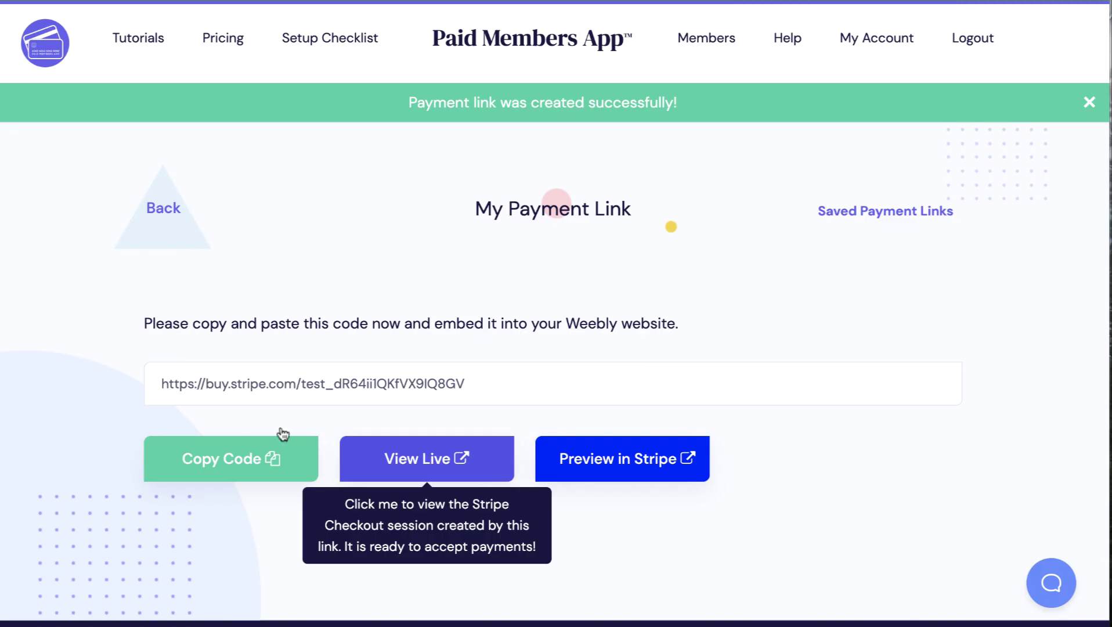
{"action": "left_click", "coordinate": [245, 461]}
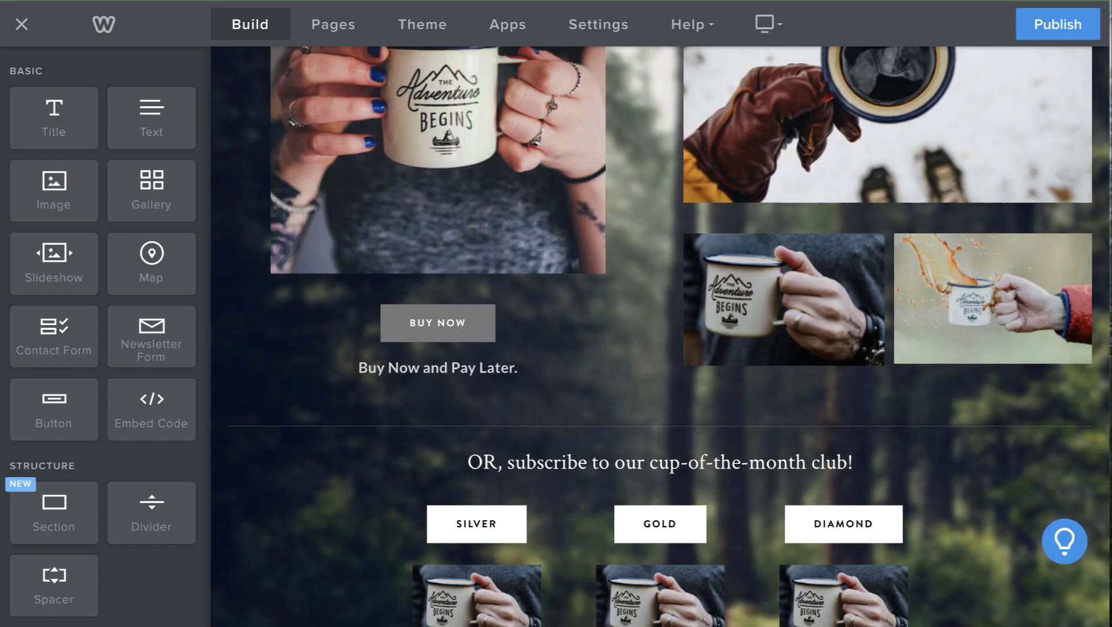
{"action": "scroll", "coordinate": [476, 377], "scroll_direction": "down", "scroll_amount": 3}
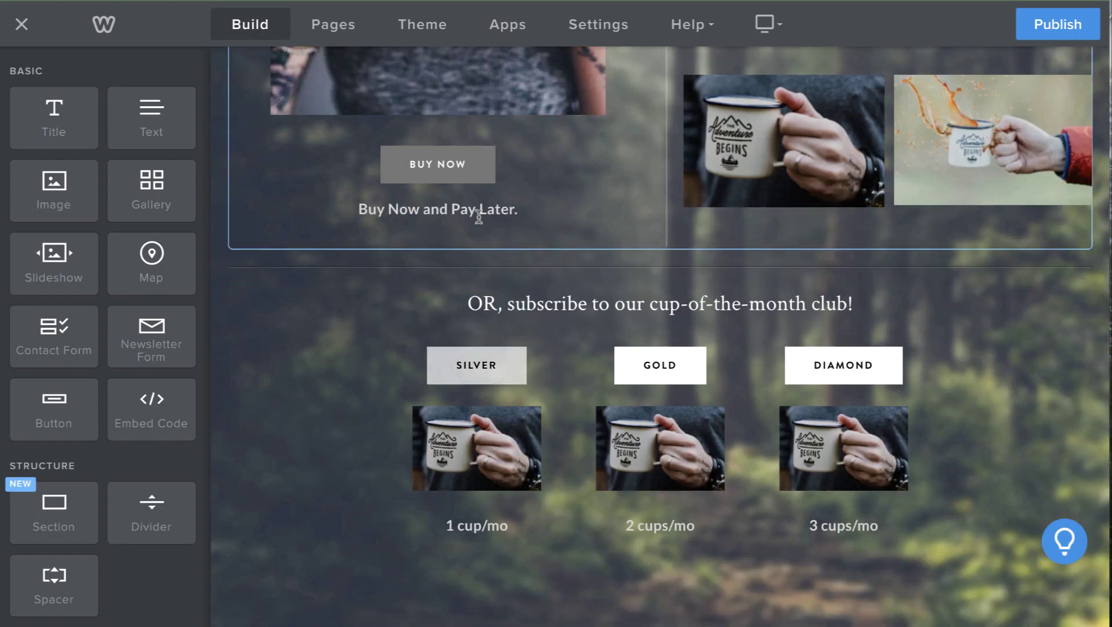
Make the 'Buy Now and Pay Later.' text a website link to the Afterpay payment URL
{"action": "left_click_drag", "start_coordinate": [527, 208], "coordinate": [350, 208]}
{"action": "left_click", "coordinate": [467, 171]}
{"action": "left_click", "coordinate": [432, 171]}
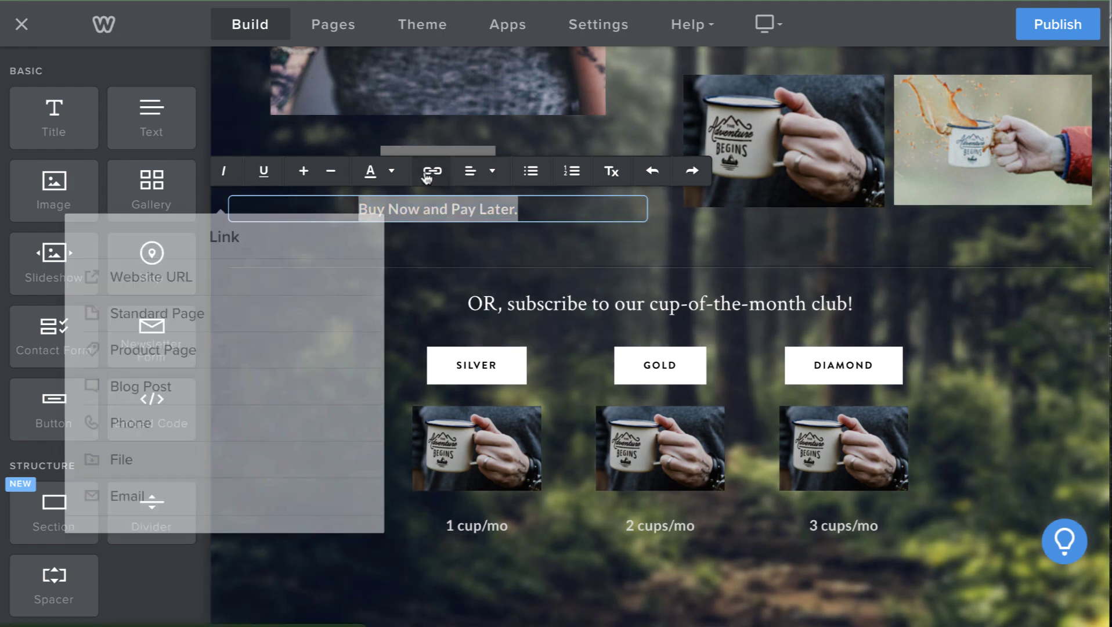
{"action": "left_click", "coordinate": [237, 253]}
{"action": "left_click", "coordinate": [208, 320]}
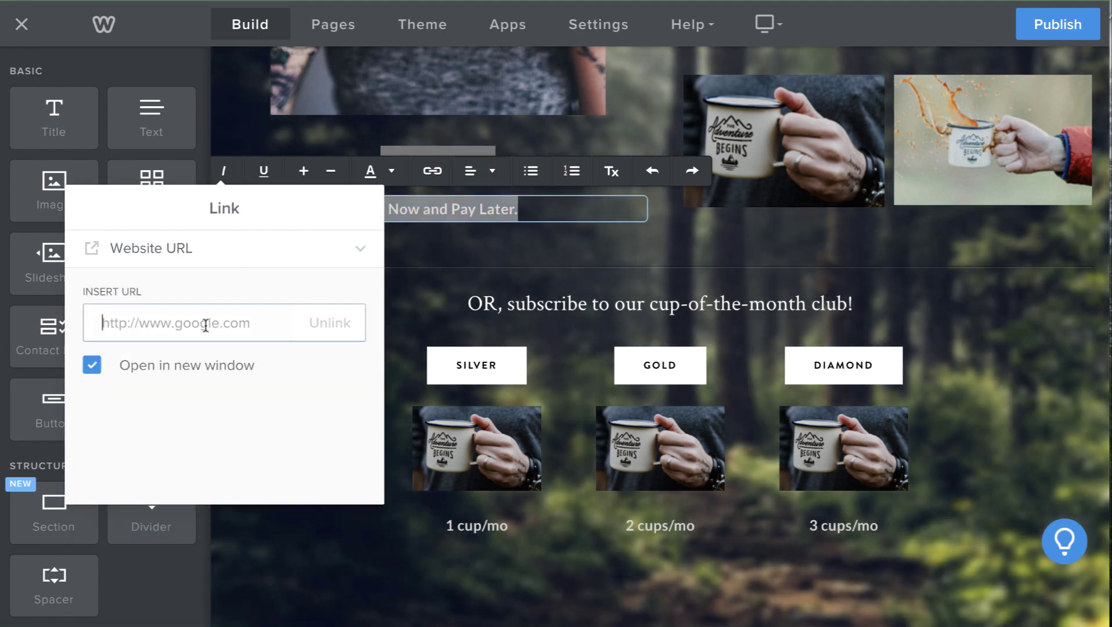
{"action": "key", "text": "ctrl+v"}
{"action": "left_click", "coordinate": [428, 301]}
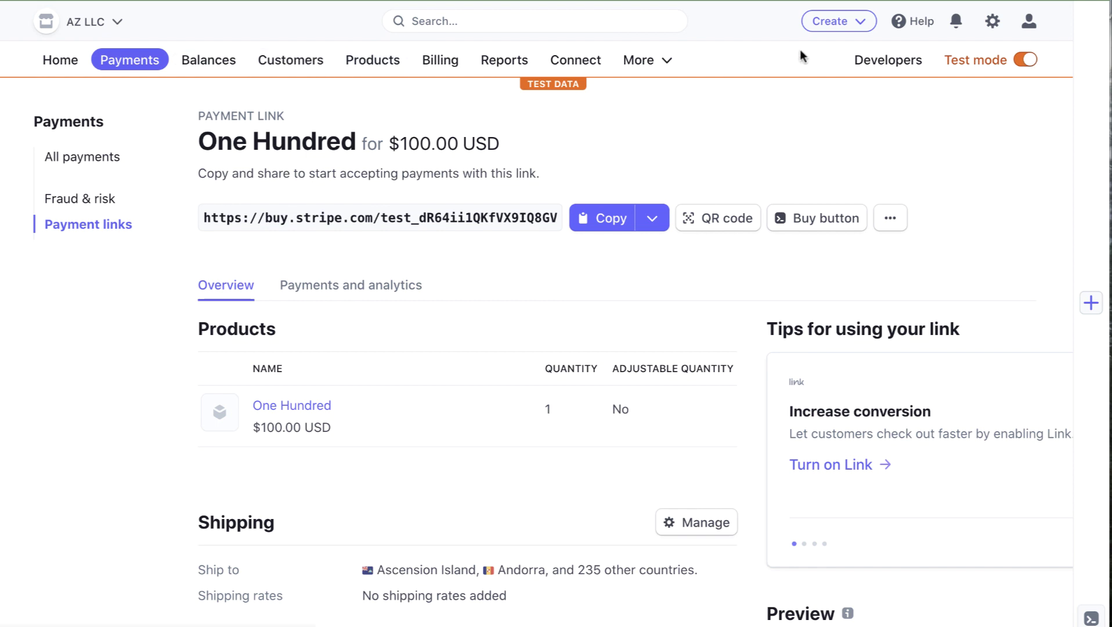
Search 'payments' to reach Payment links and copy the Silver $100.00 USD/month link
{"action": "left_click", "coordinate": [508, 22]}
{"action": "type", "text": "payments"}
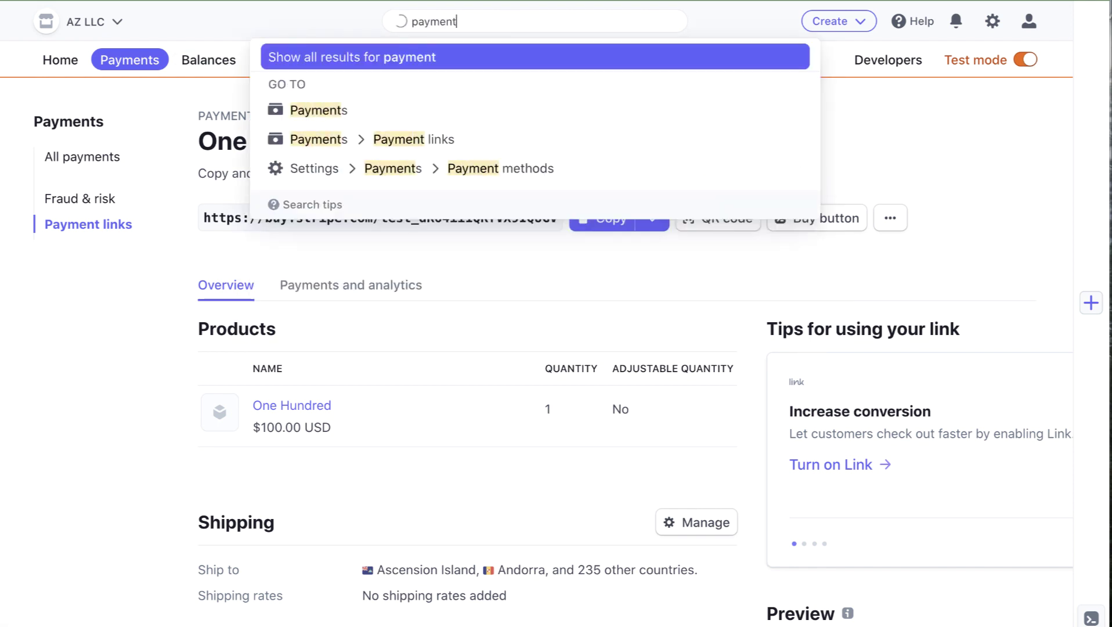
{"action": "left_click", "coordinate": [406, 140]}
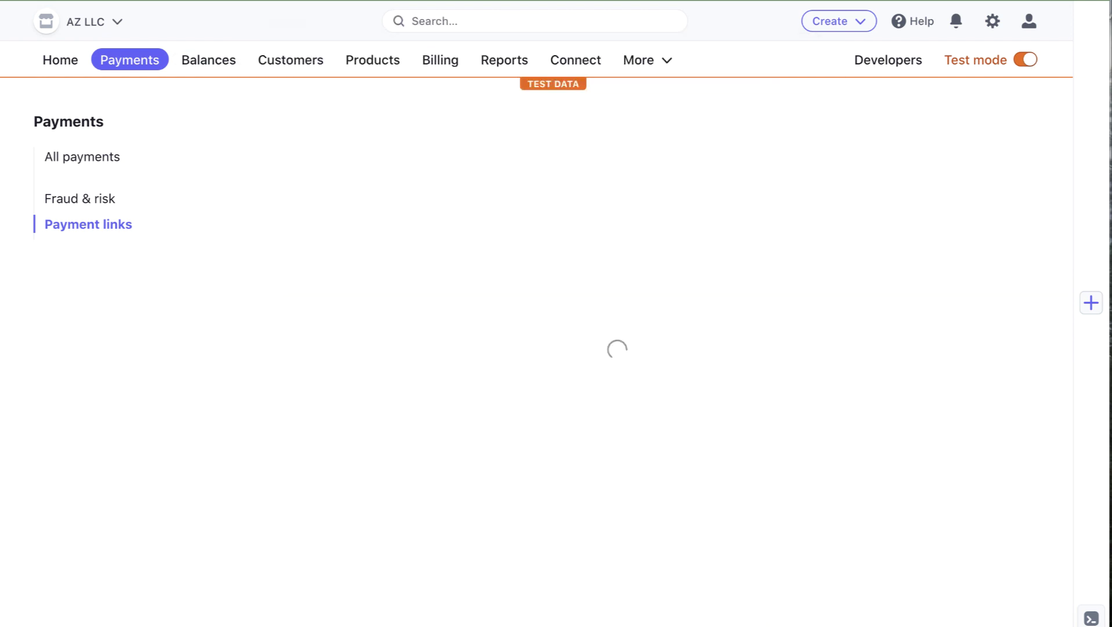
{"action": "left_click", "coordinate": [483, 276]}
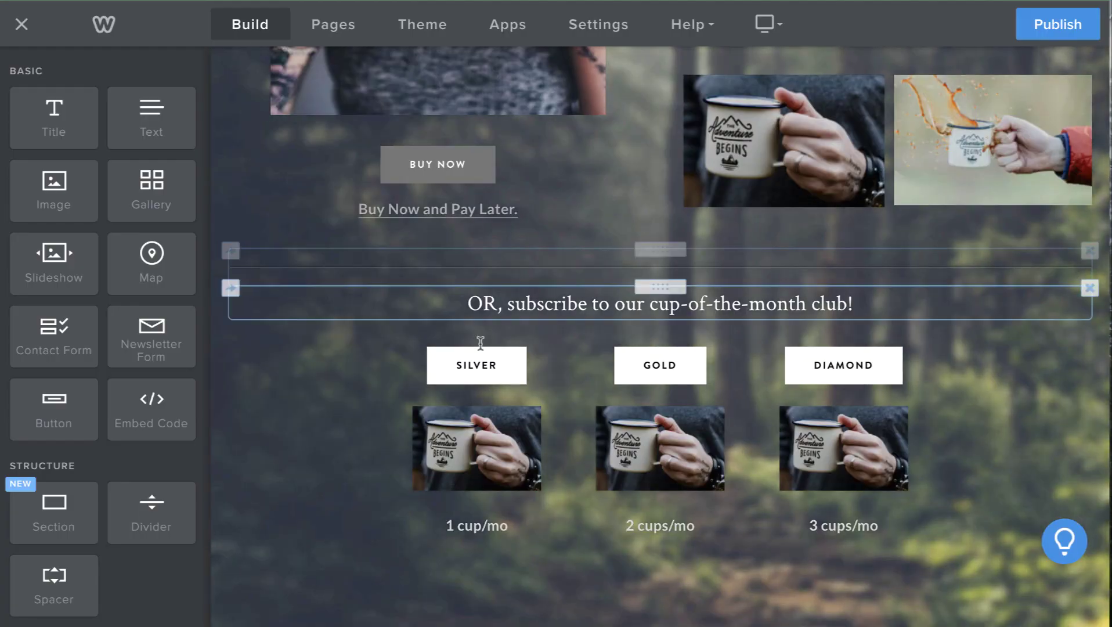
Paste the Silver payment link as the SILVER button's website URL, then publish
{"action": "left_click", "coordinate": [473, 366]}
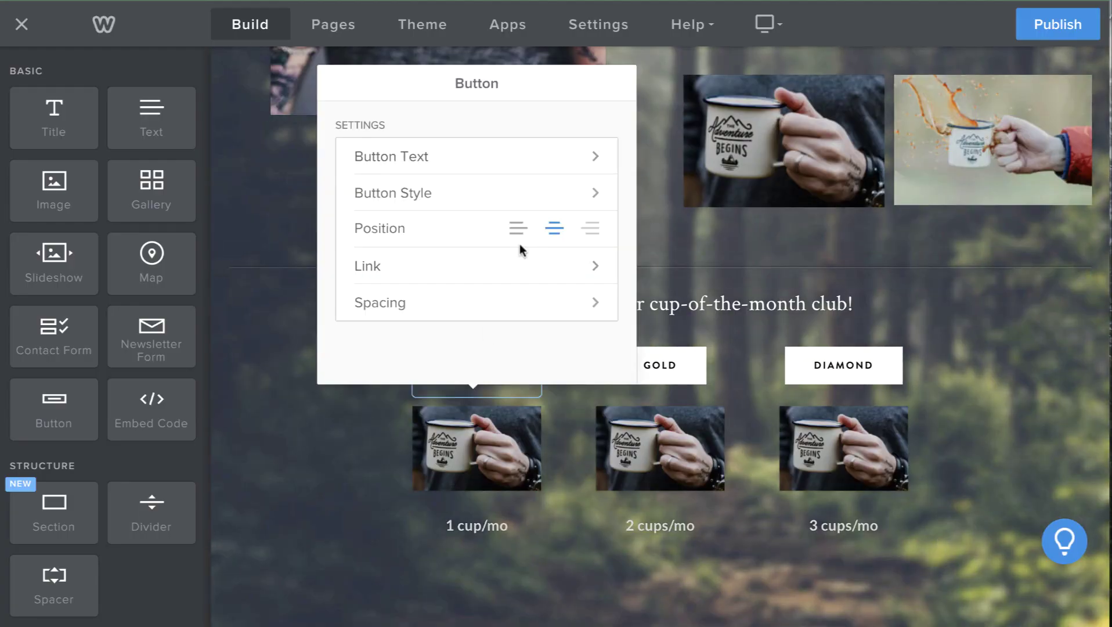
{"action": "left_click", "coordinate": [516, 273]}
{"action": "left_click", "coordinate": [469, 122]}
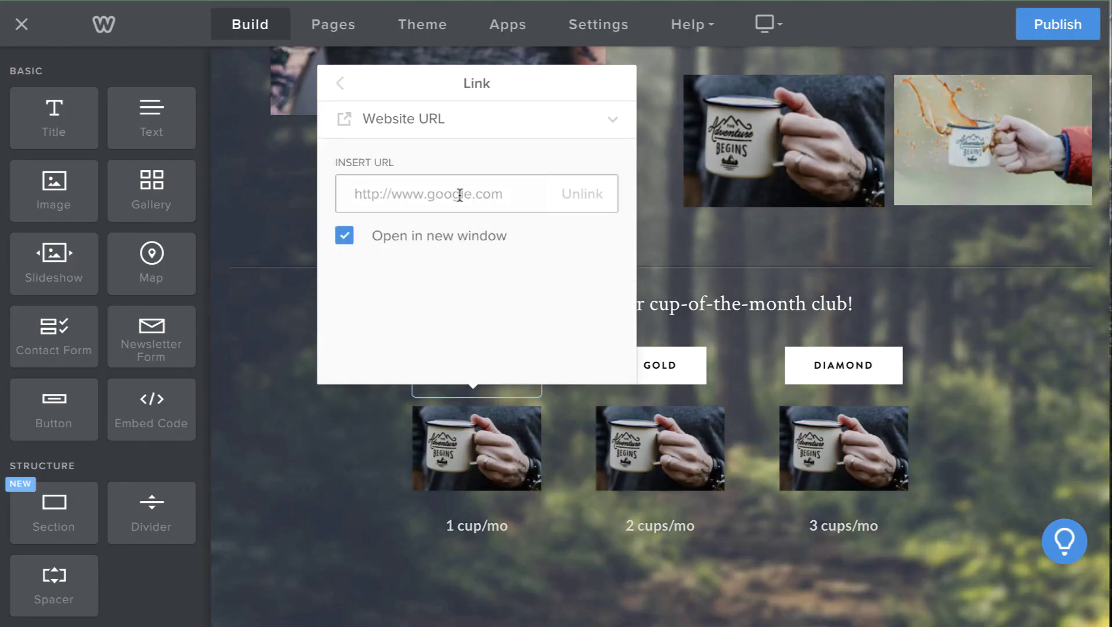
{"action": "left_click", "coordinate": [461, 192]}
{"action": "key", "text": "ctrl+v"}
{"action": "left_click", "coordinate": [745, 260]}
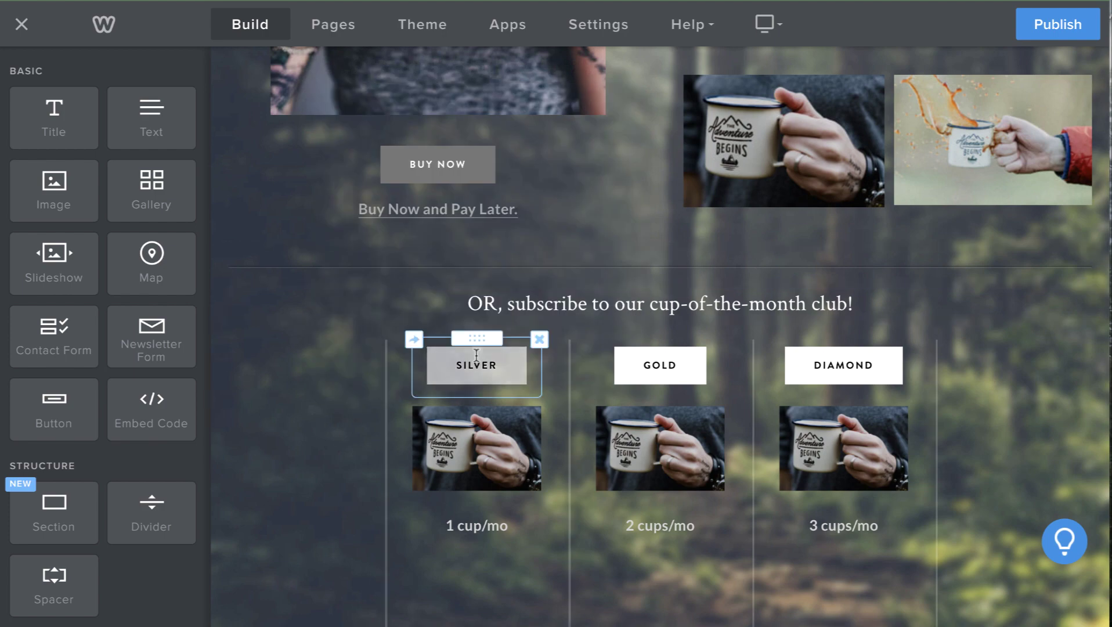
{"action": "left_click", "coordinate": [1034, 34]}
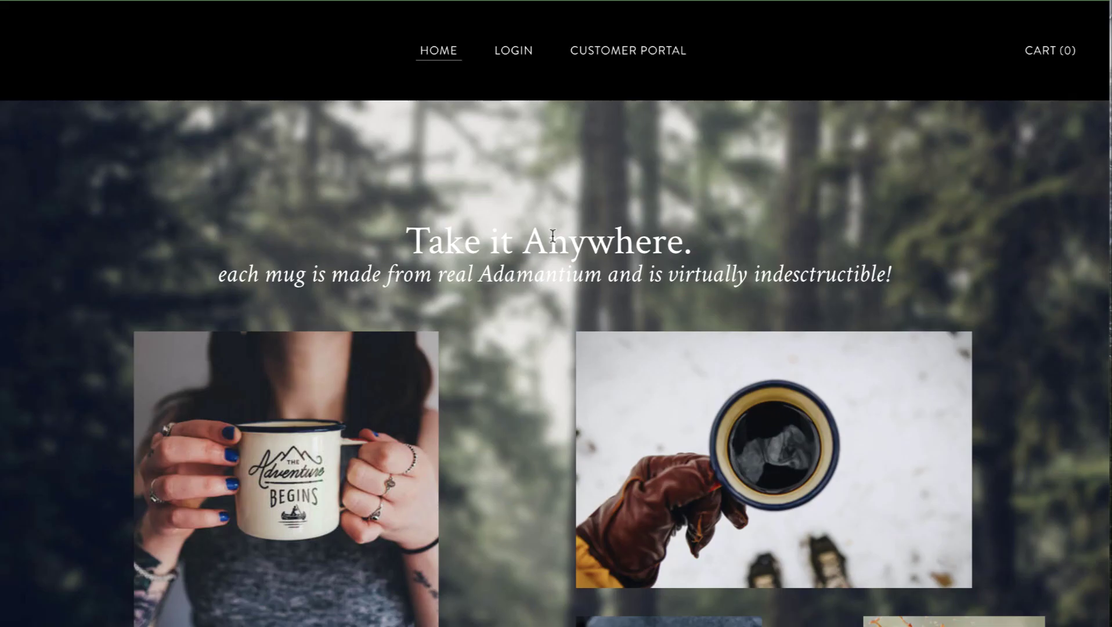
{"action": "left_click", "coordinate": [626, 51]}
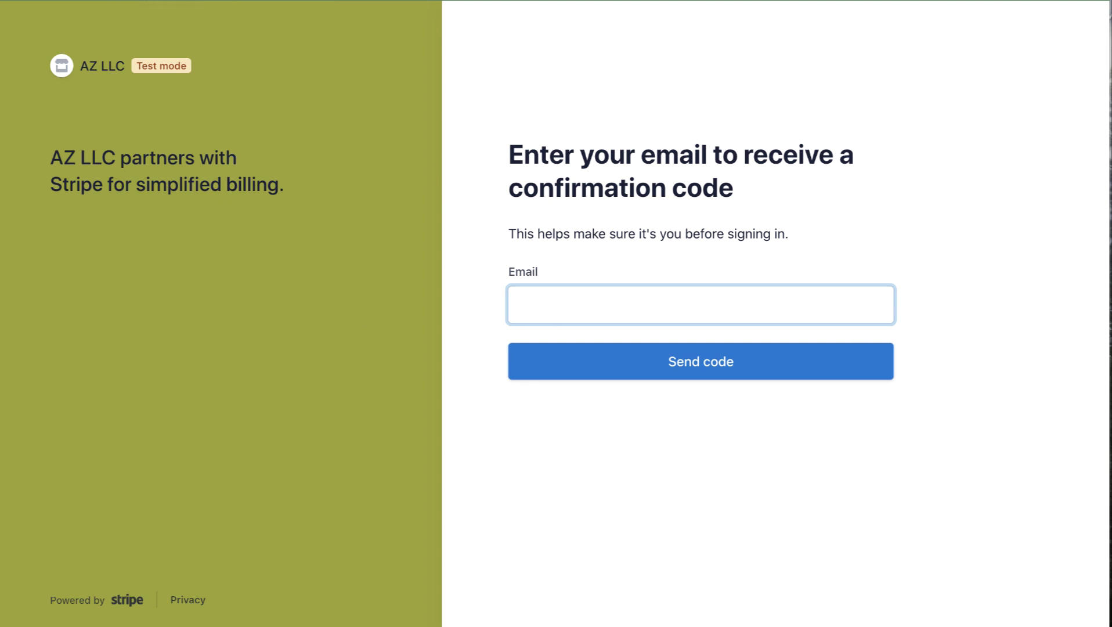
{"action": "key", "text": "alt+Left"}
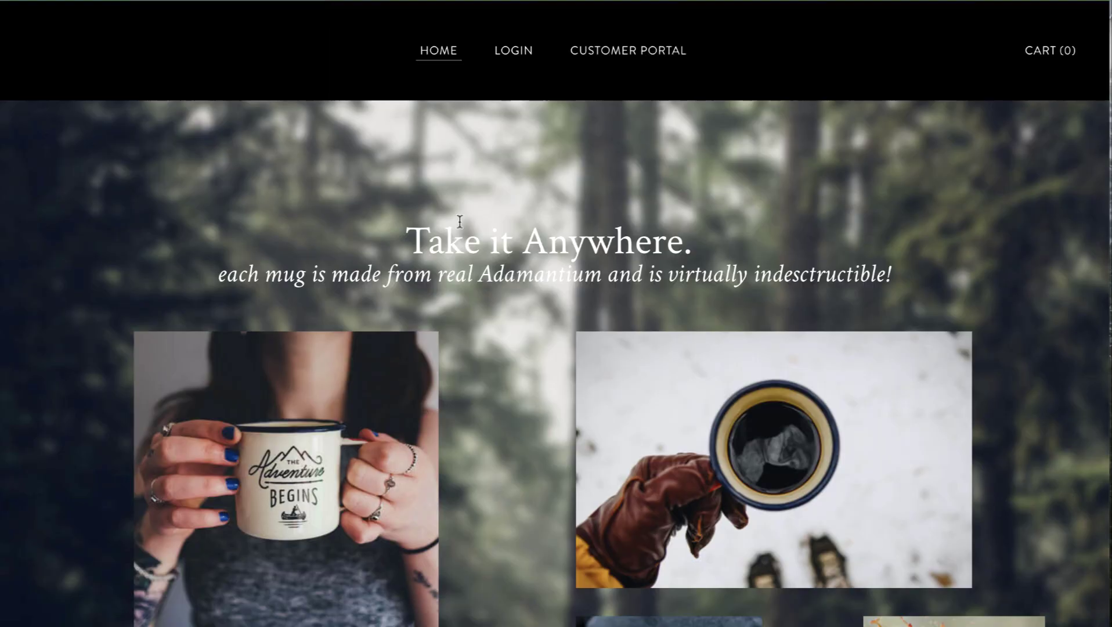
{"action": "scroll", "coordinate": [460, 221], "scroll_direction": "down", "scroll_amount": 5}
{"action": "scroll", "coordinate": [459, 221], "scroll_direction": "down", "scroll_amount": 8}
{"action": "scroll", "coordinate": [459, 228], "scroll_direction": "up", "scroll_amount": 7}
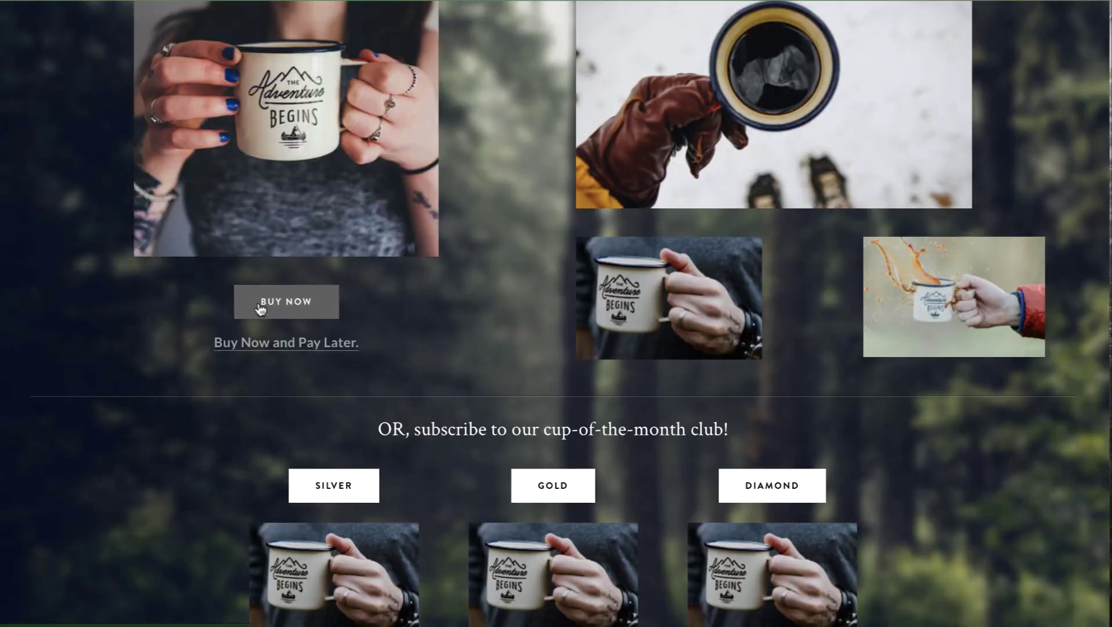
{"action": "left_click", "coordinate": [260, 307]}
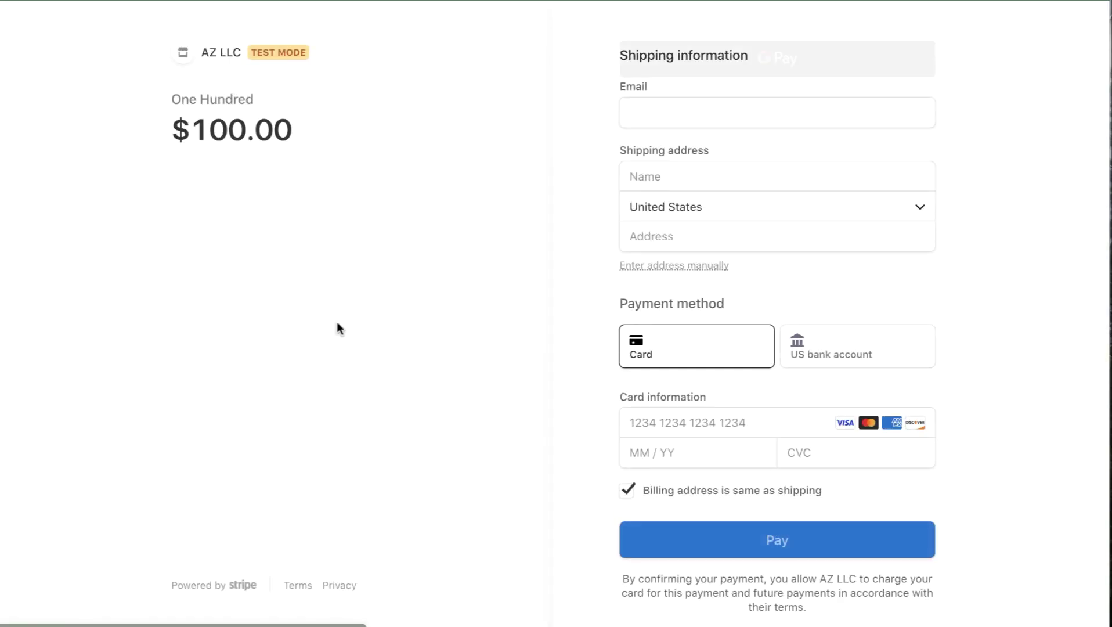
{"action": "left_click", "coordinate": [869, 445]}
{"action": "left_click", "coordinate": [699, 454]}
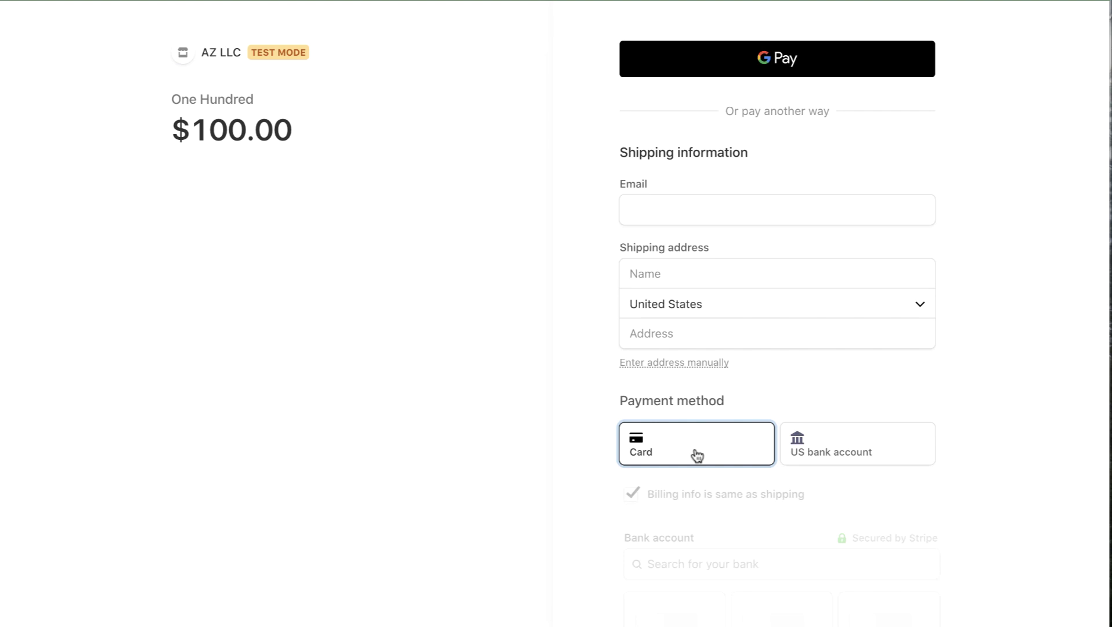
{"action": "left_click", "coordinate": [837, 458]}
{"action": "left_click", "coordinate": [695, 456]}
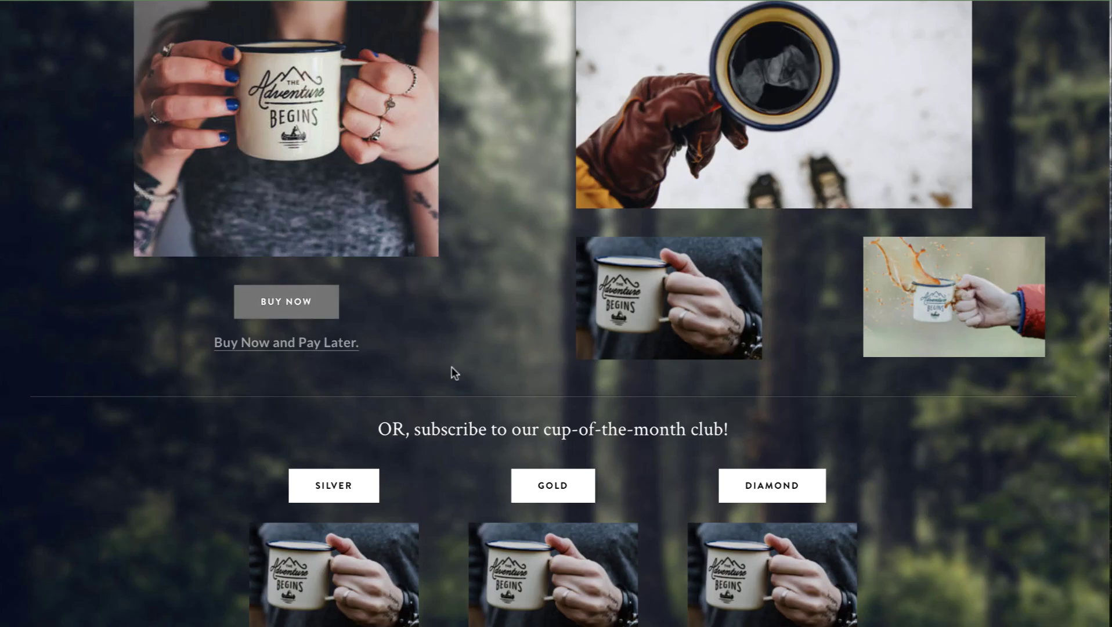
{"action": "left_click", "coordinate": [303, 344]}
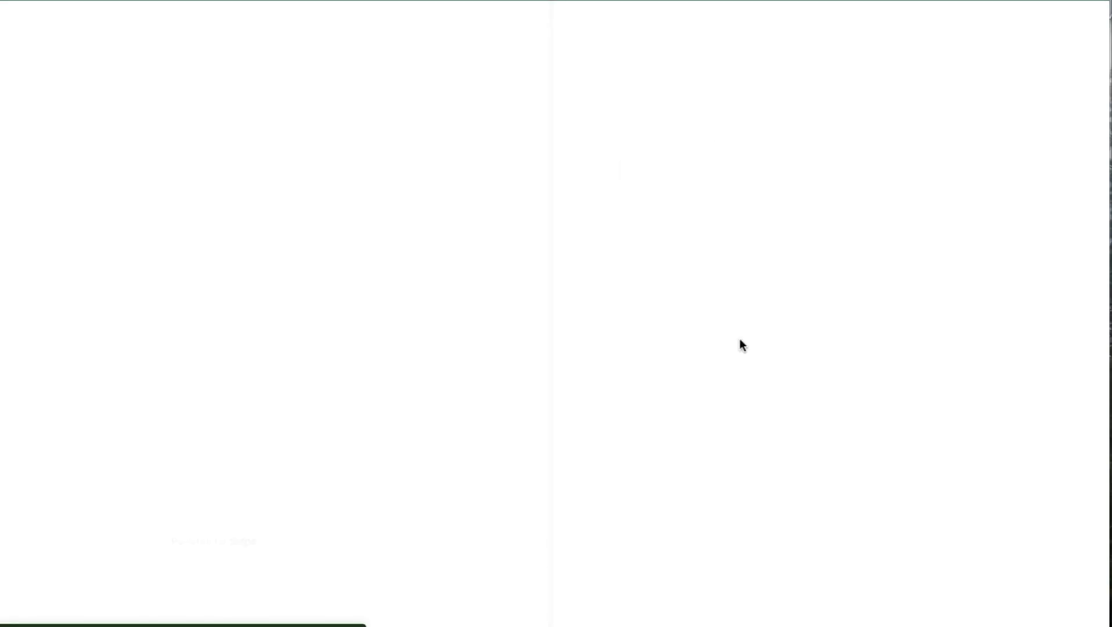
{"action": "left_click_drag", "start_coordinate": [897, 365], "coordinate": [566, 348]}
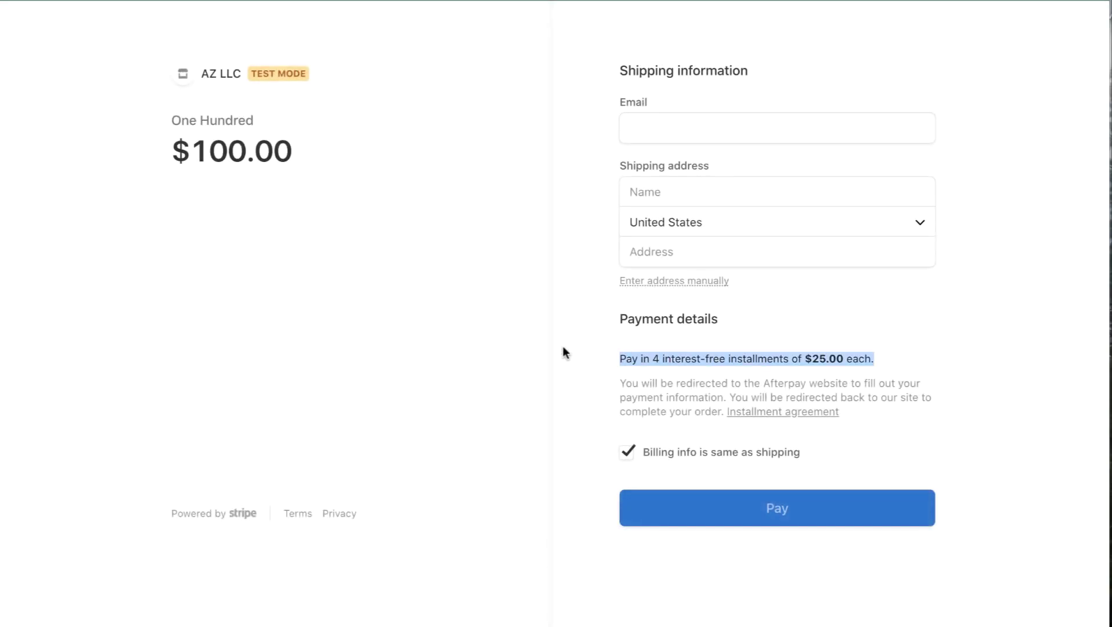
{"action": "left_click_drag", "start_coordinate": [302, 161], "coordinate": [134, 107]}
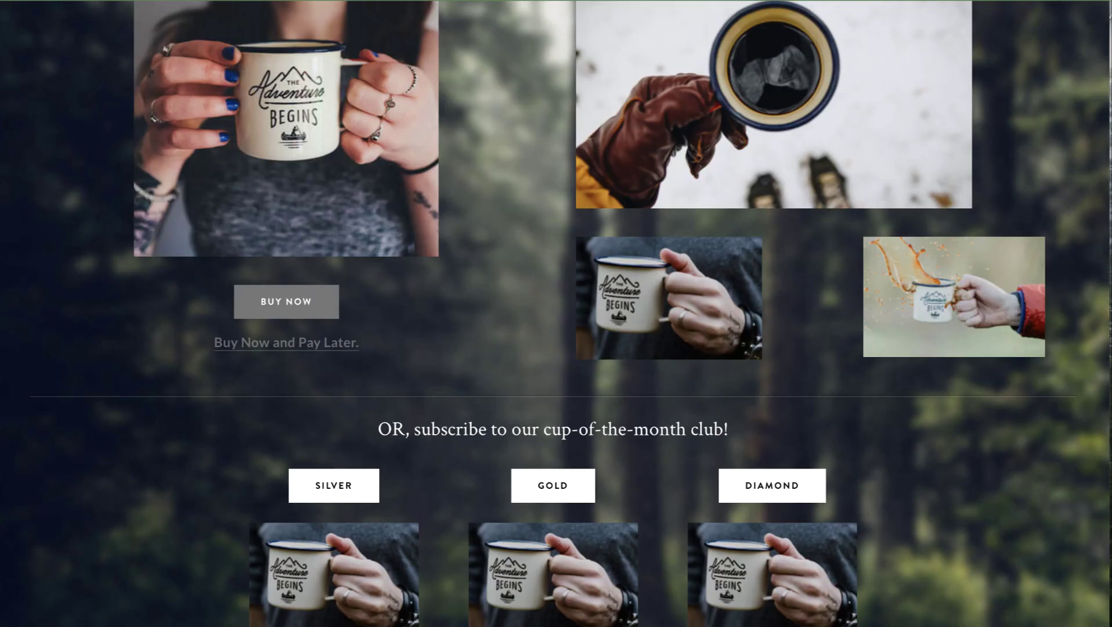
{"action": "scroll", "coordinate": [335, 329], "scroll_direction": "down", "scroll_amount": 3}
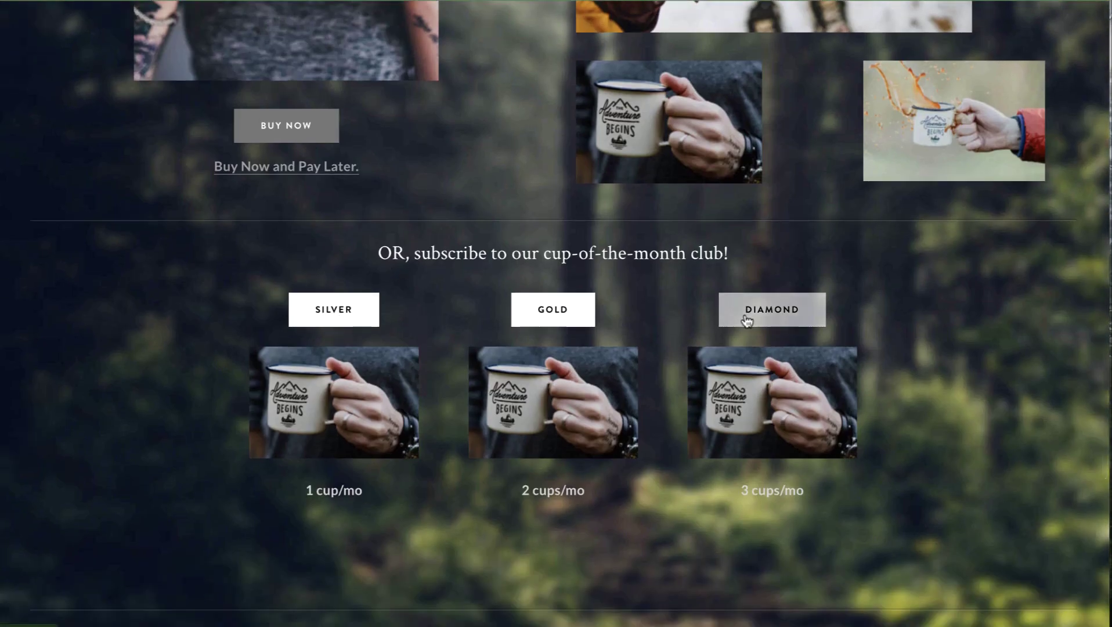
{"action": "left_click", "coordinate": [328, 319]}
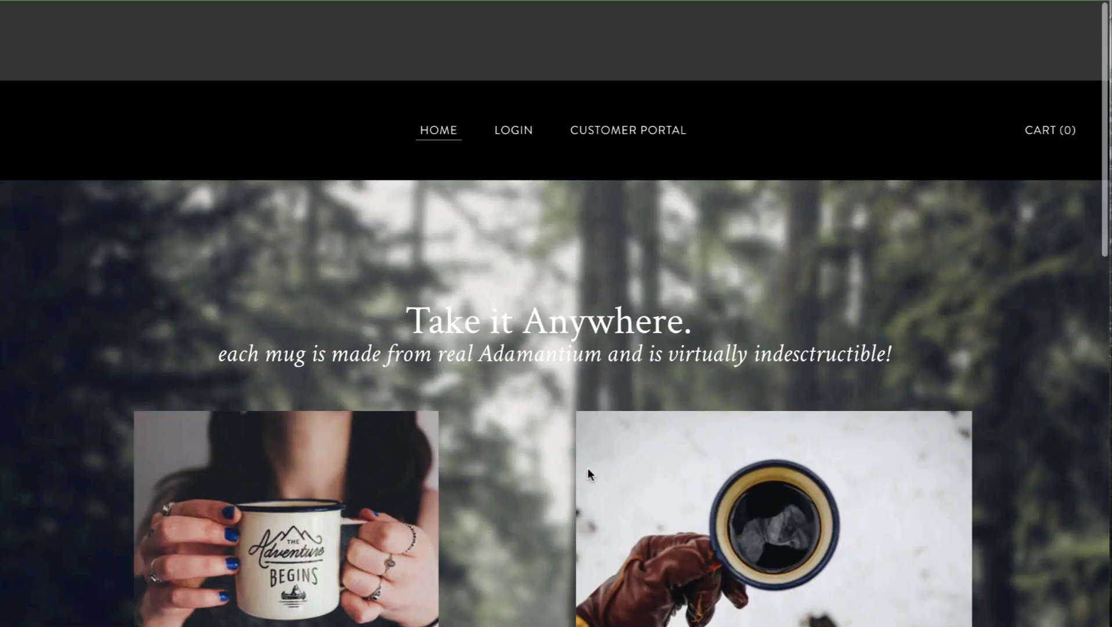
{"action": "scroll", "coordinate": [588, 467], "scroll_direction": "down", "scroll_amount": 1}
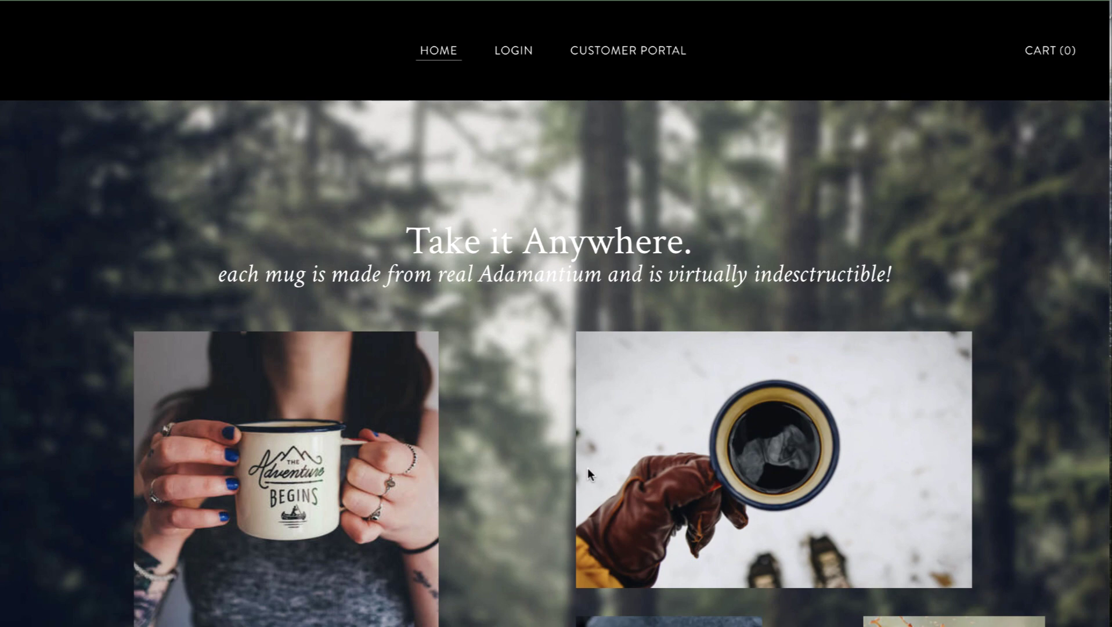
{"action": "scroll", "coordinate": [587, 467], "scroll_direction": "down", "scroll_amount": 5}
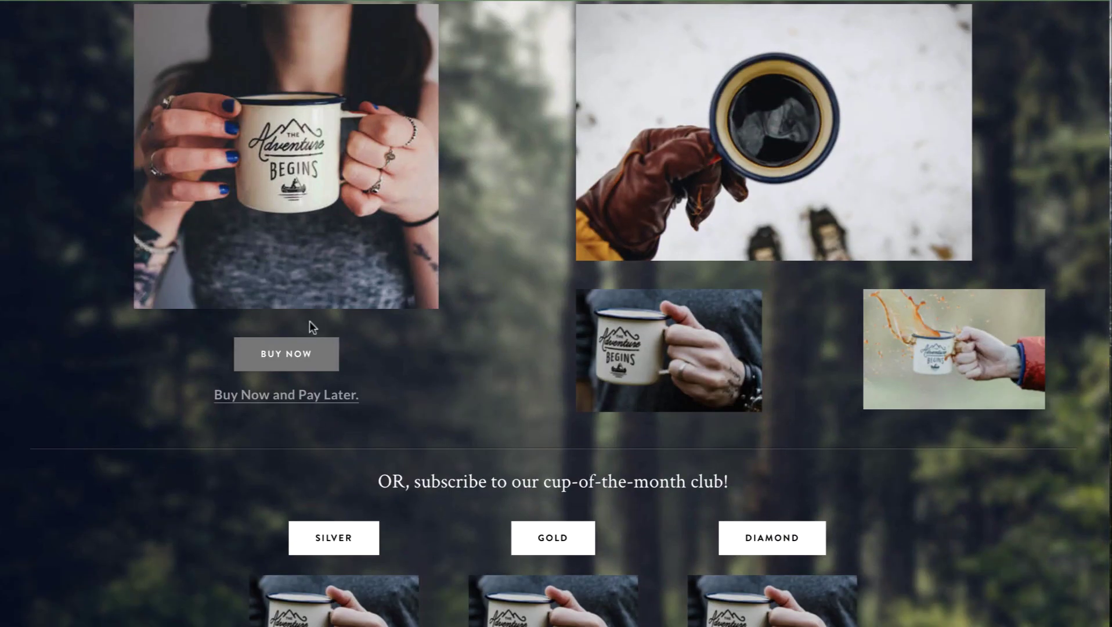
{"action": "scroll", "coordinate": [500, 434], "scroll_direction": "up", "scroll_amount": 5}
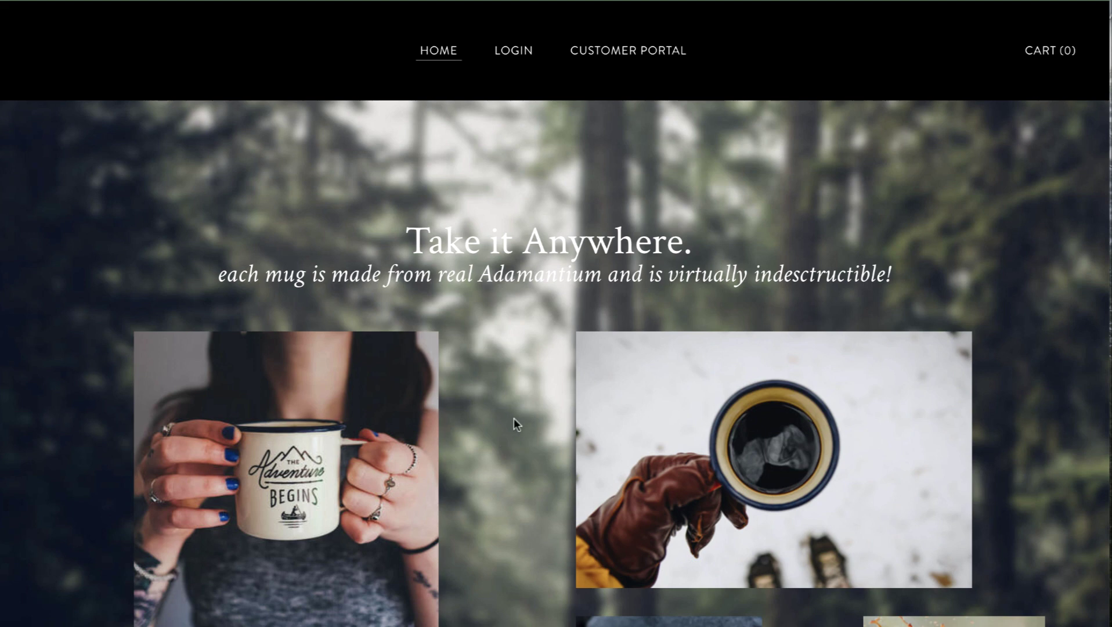
{"action": "left_click", "coordinate": [609, 51]}
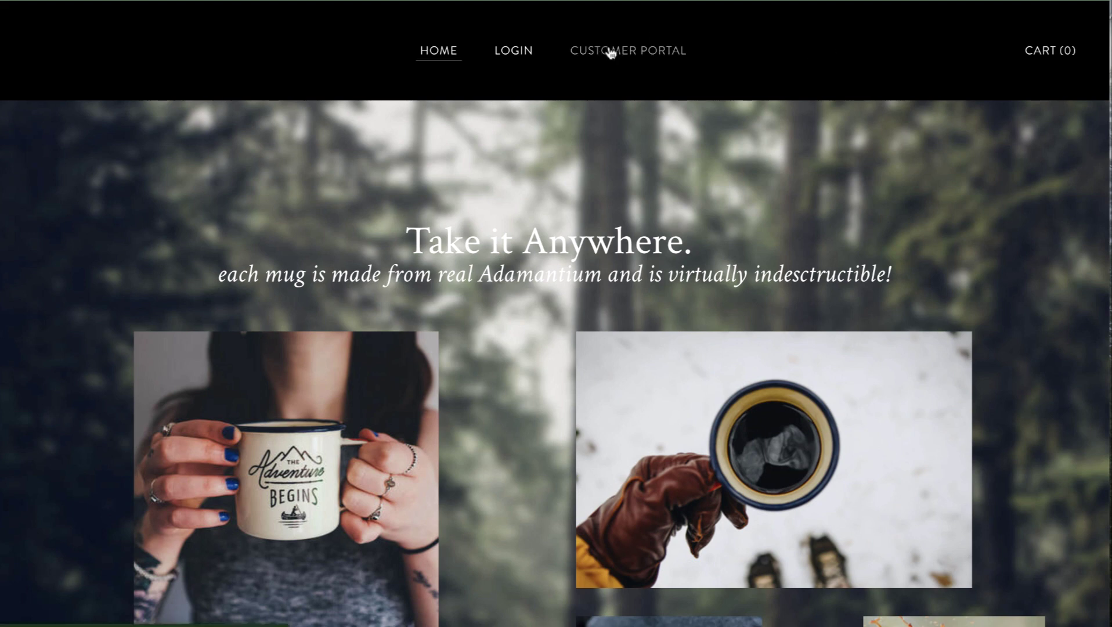
{"action": "scroll", "coordinate": [609, 51], "scroll_direction": "down", "scroll_amount": 5}
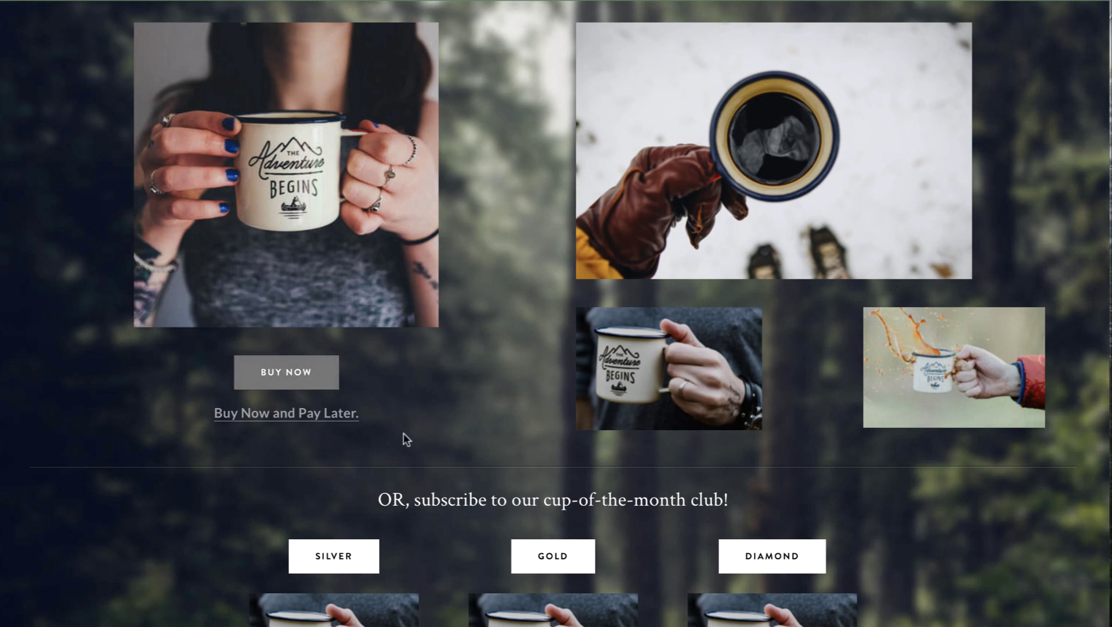
{"action": "left_click", "coordinate": [332, 417]}
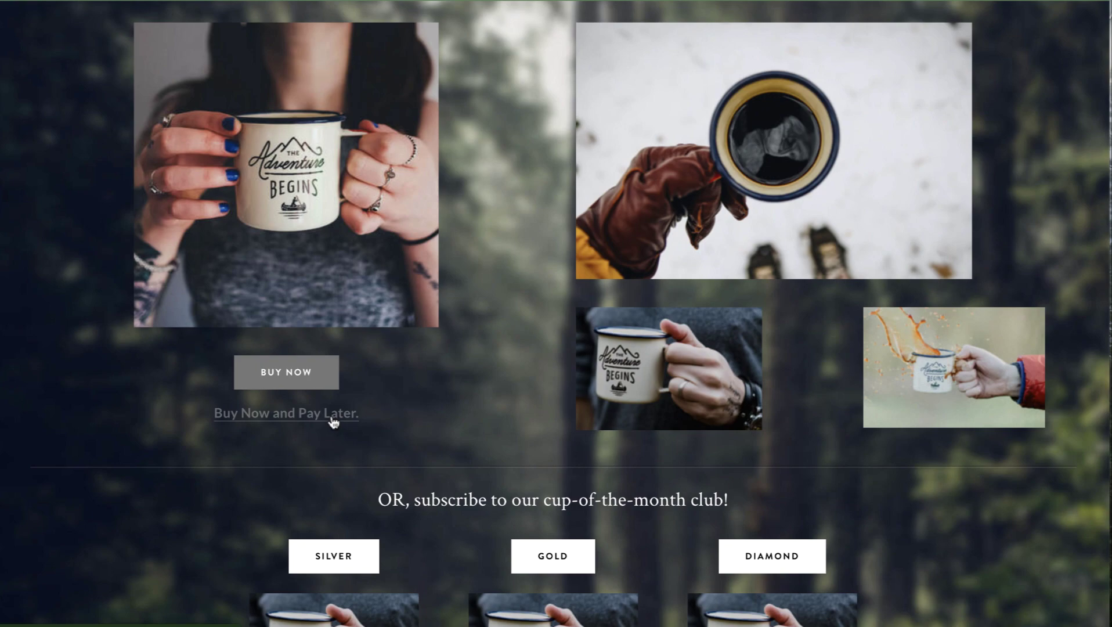
{"action": "left_click", "coordinate": [332, 418]}
{"action": "scroll", "coordinate": [547, 217], "scroll_direction": "down", "scroll_amount": 5}
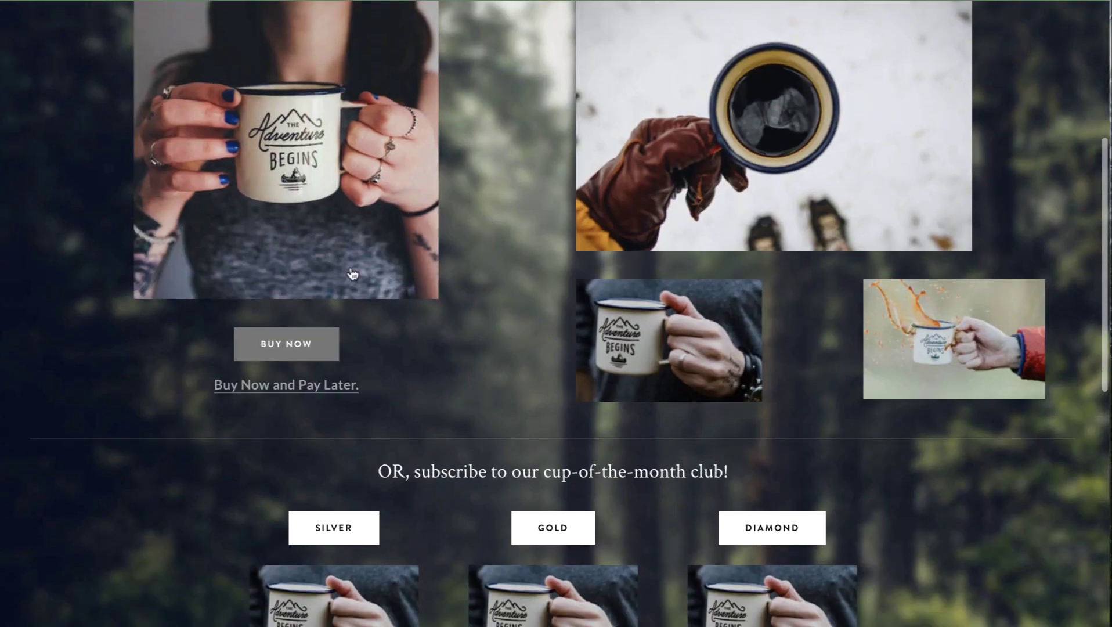
{"action": "left_click", "coordinate": [277, 343]}
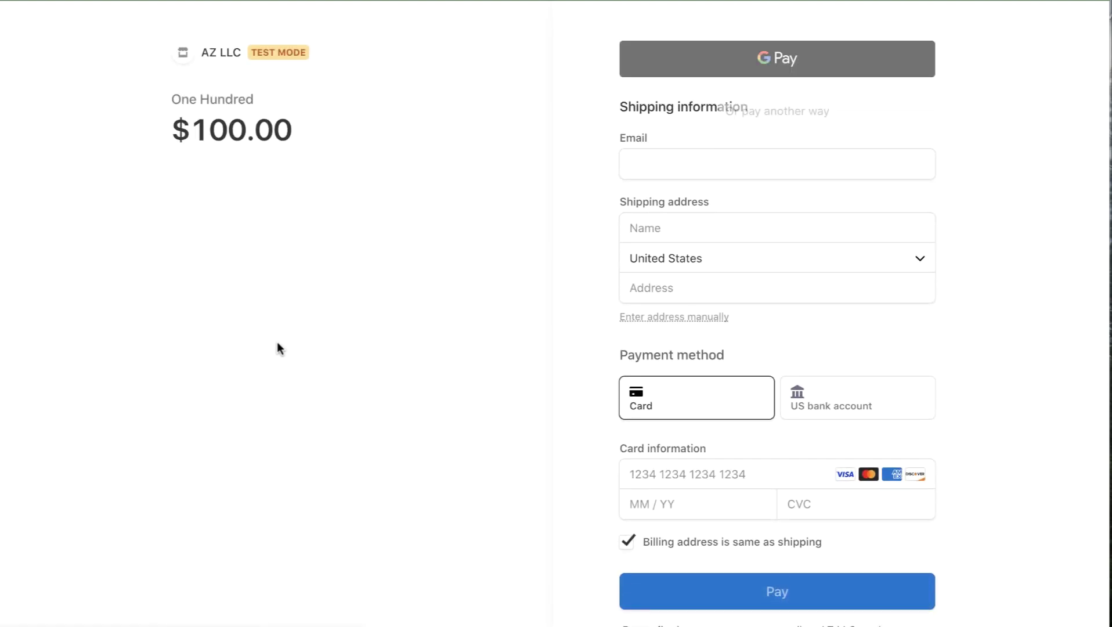
{"action": "left_click", "coordinate": [887, 450]}
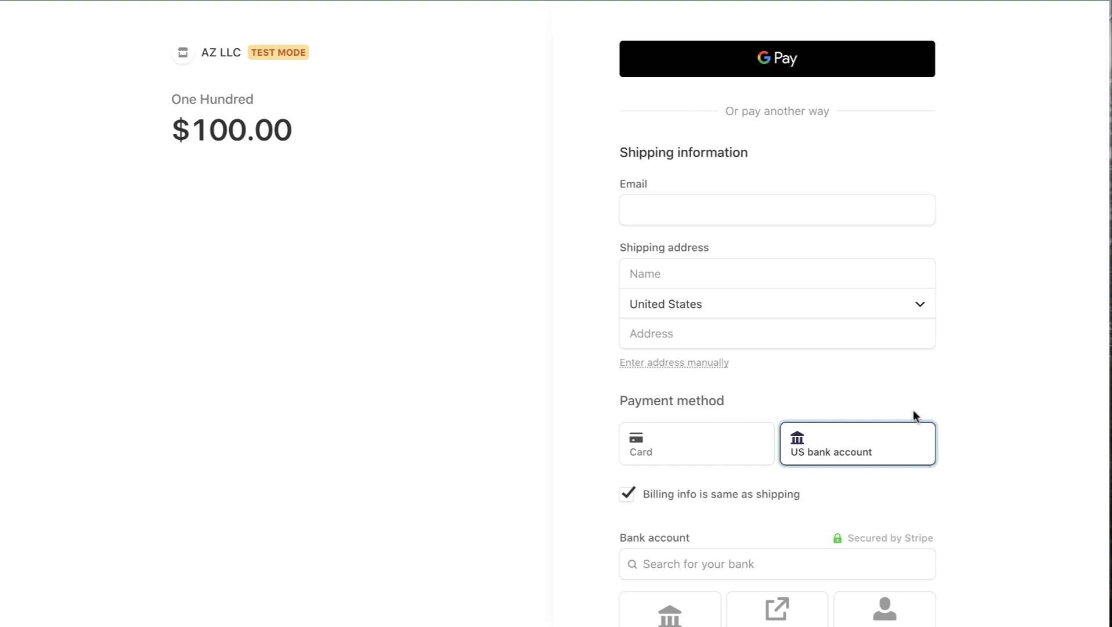
{"action": "scroll", "coordinate": [444, 489], "scroll_direction": "down", "scroll_amount": 4}
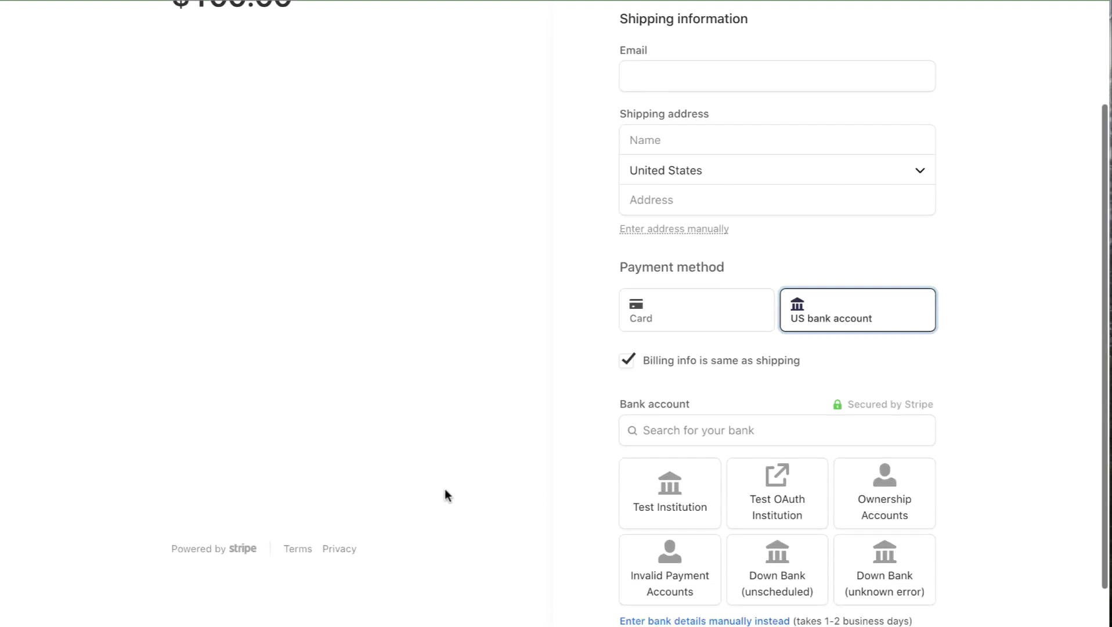
{"action": "scroll", "coordinate": [444, 490], "scroll_direction": "up", "scroll_amount": 4}
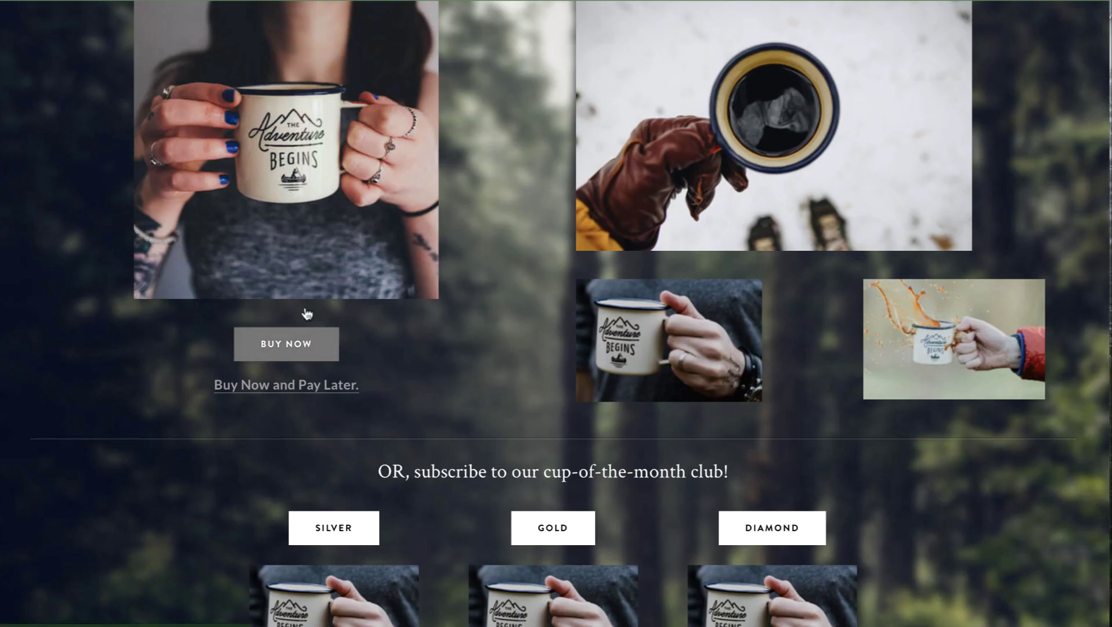
{"action": "scroll", "coordinate": [464, 484], "scroll_direction": "up", "scroll_amount": 6}
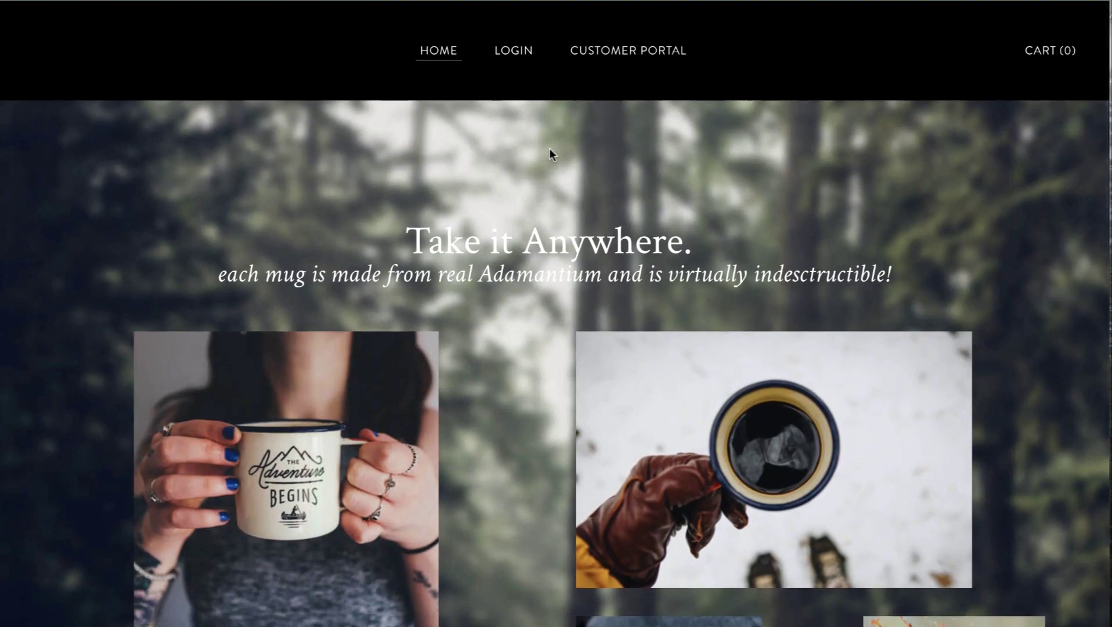
{"action": "scroll", "coordinate": [550, 153], "scroll_direction": "down", "scroll_amount": 5}
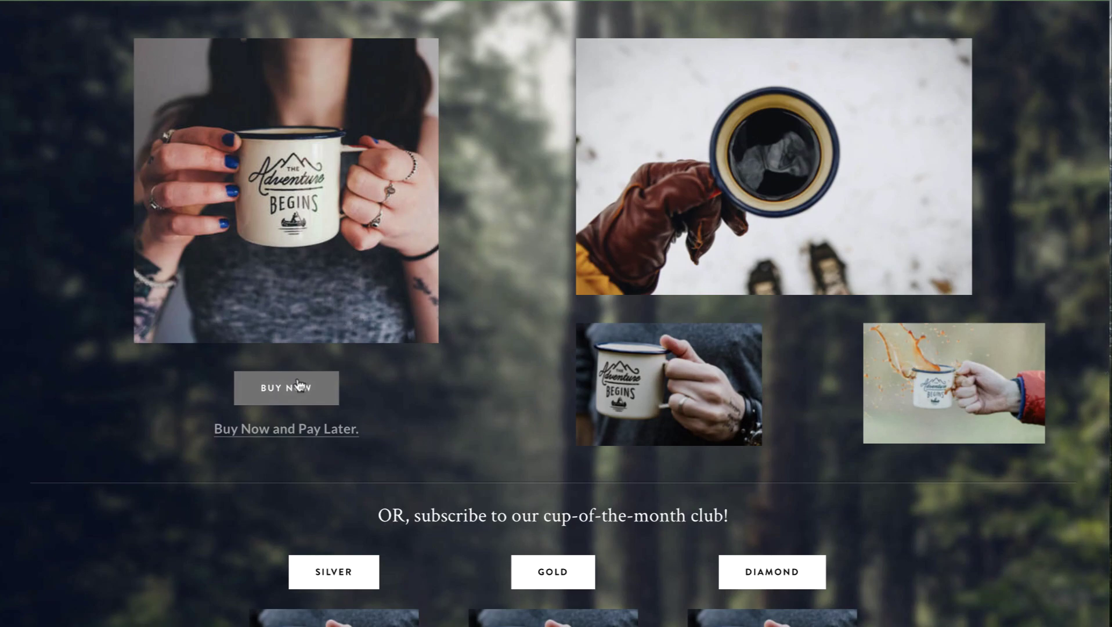
{"action": "scroll", "coordinate": [297, 427], "scroll_direction": "down", "scroll_amount": 4}
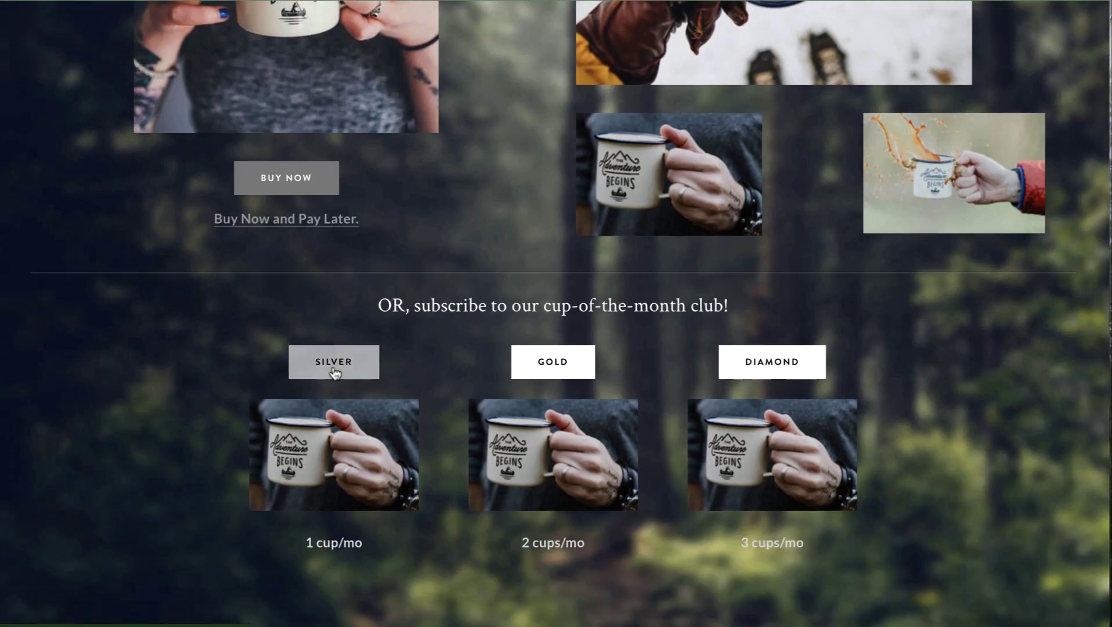
{"action": "left_click", "coordinate": [556, 376]}
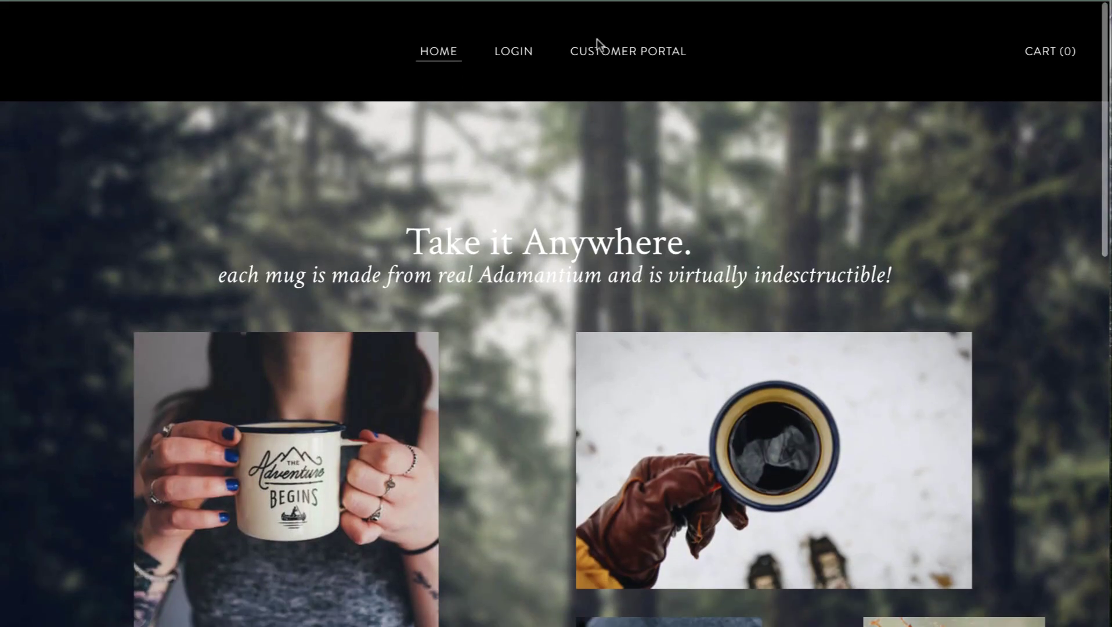